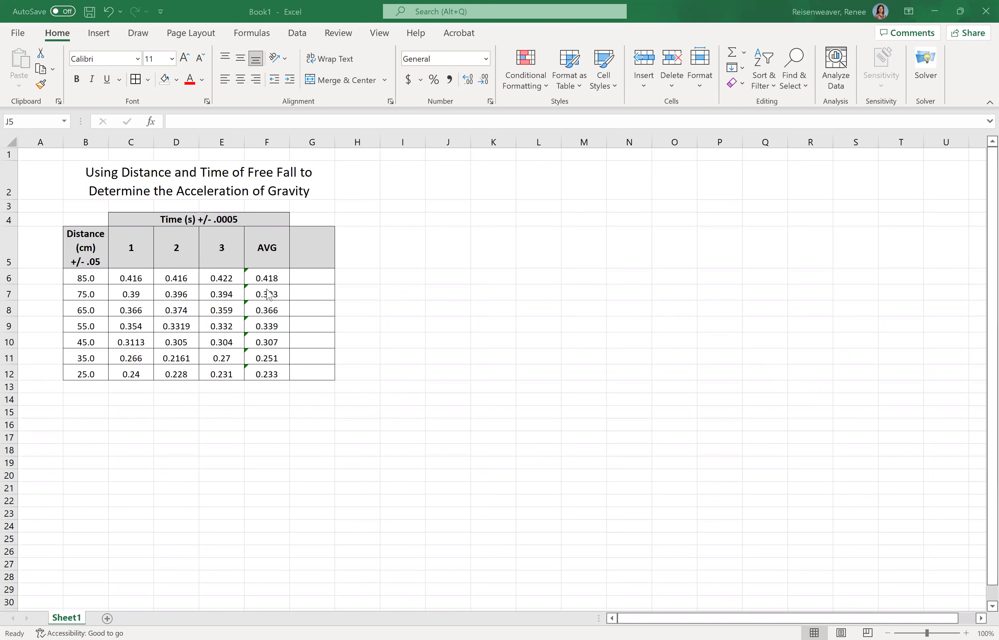
Enter the heading Time2 (s2) in cell G5 beside the AVG column
{"action": "left_click", "coordinate": [371, 258]}
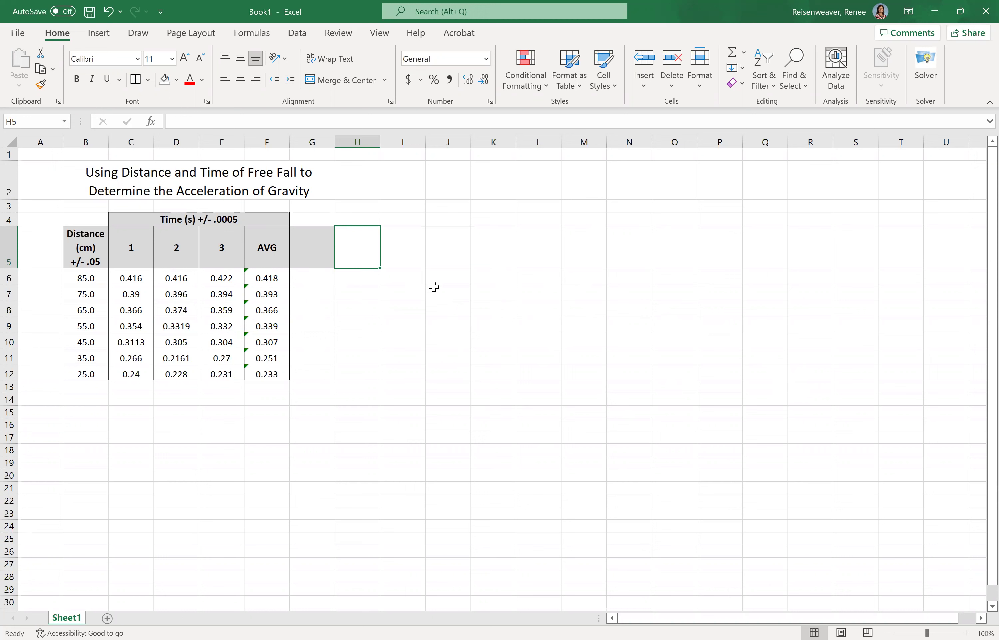
{"action": "left_click", "coordinate": [313, 259]}
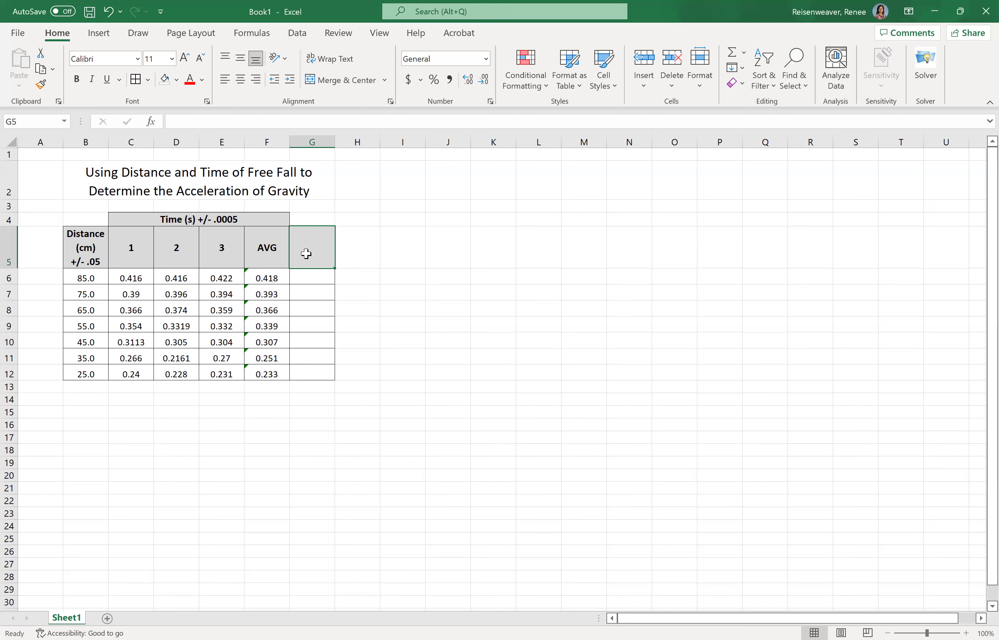
{"action": "type", "text": "Time2 (s2"}
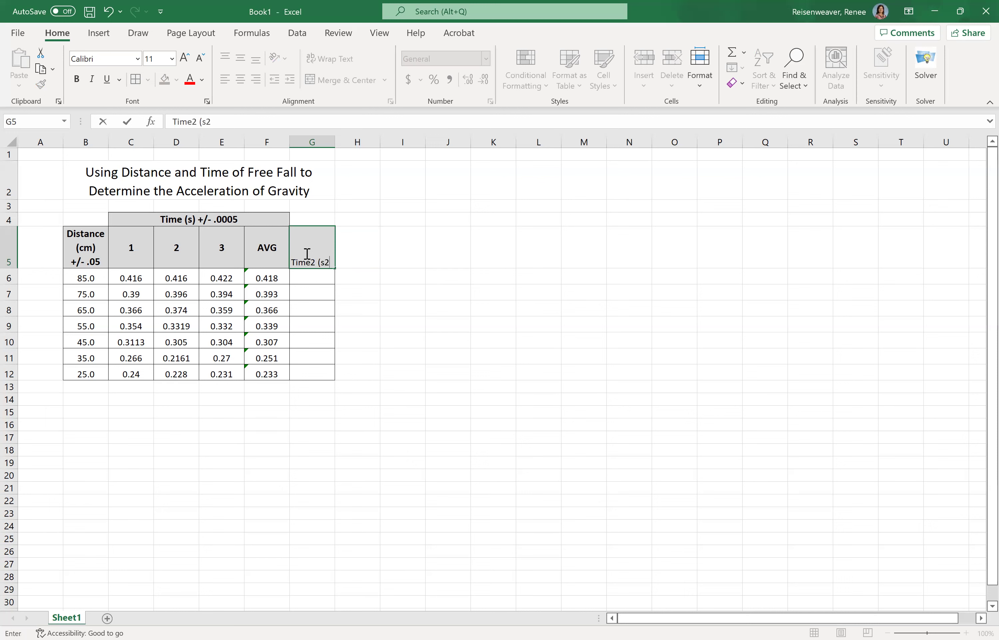
{"action": "key", "text": "ctrl+Return"}
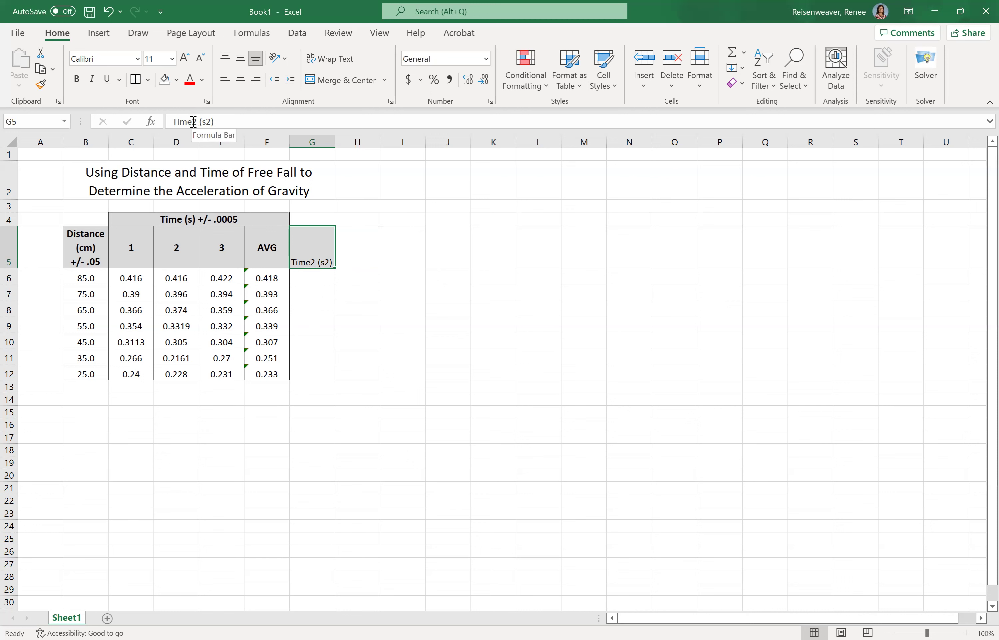
Superscript both 2s in the G5 heading so it reads Time² (s²)
{"action": "left_click_drag", "start_coordinate": [196, 123], "coordinate": [193, 122]}
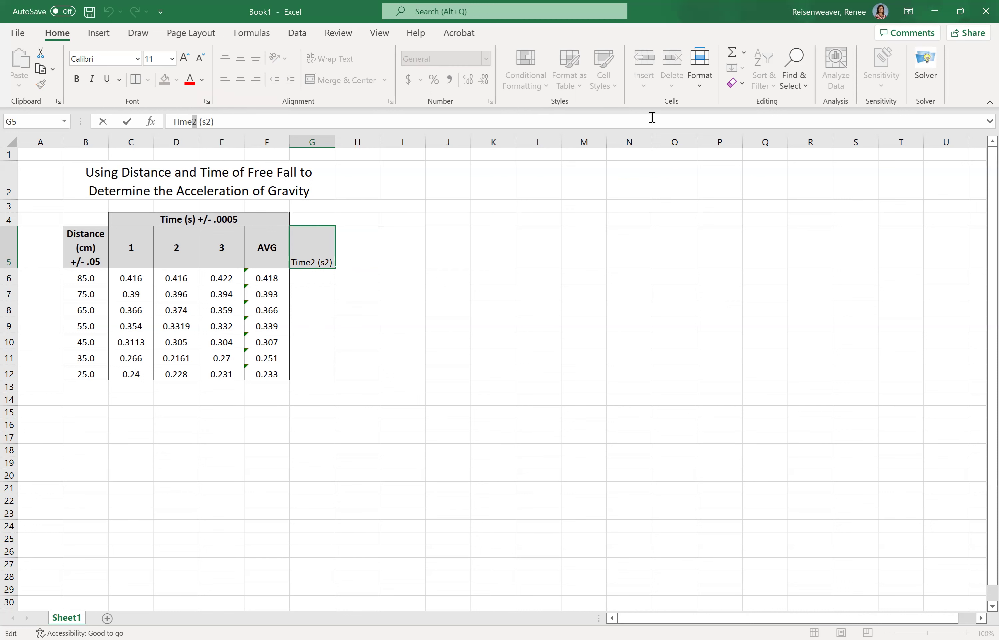
{"action": "left_click", "coordinate": [699, 93]}
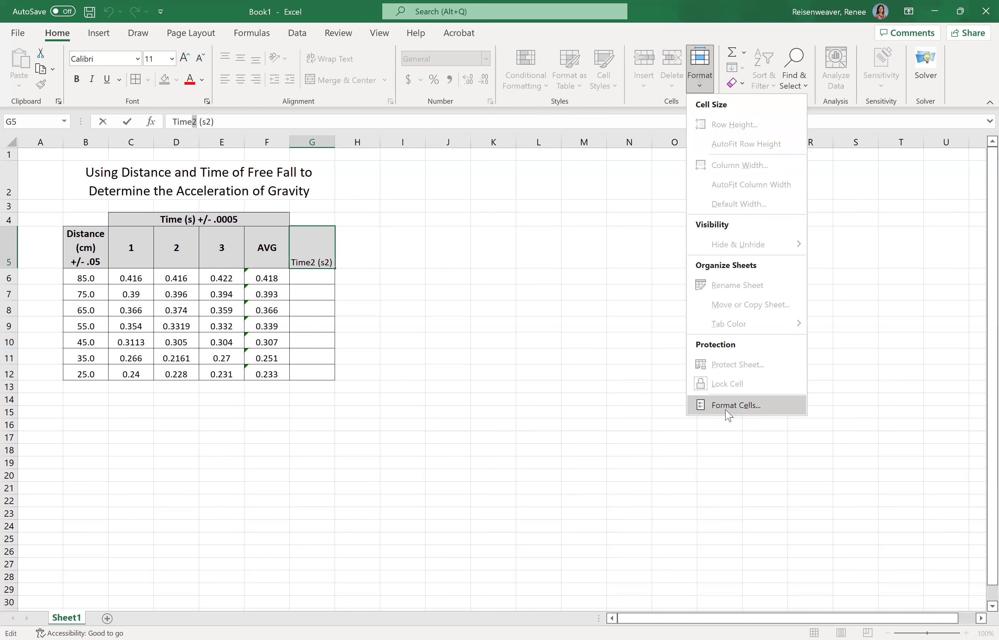
{"action": "left_click", "coordinate": [728, 405]}
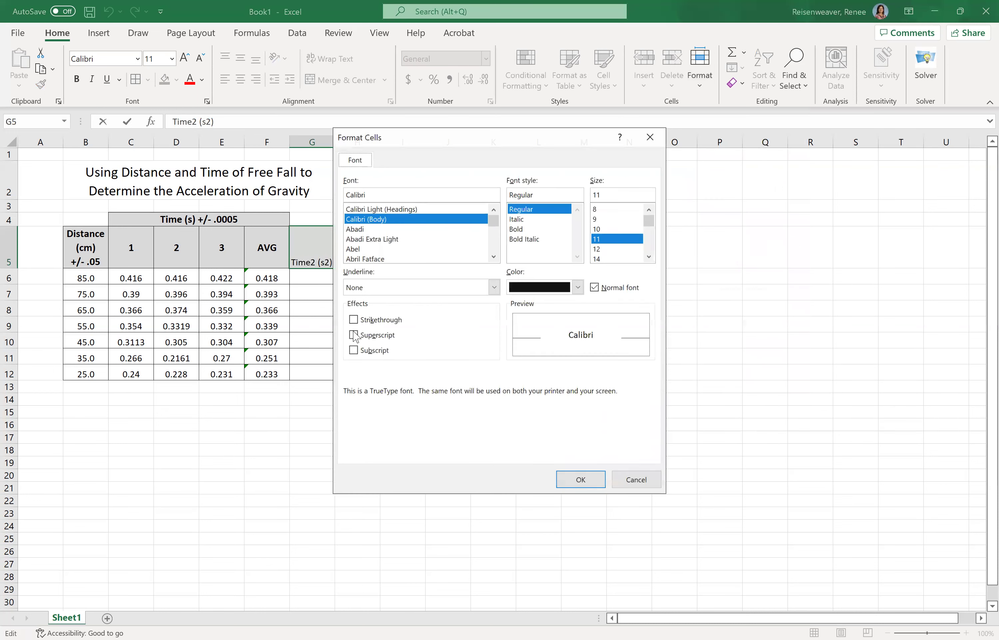
{"action": "left_click", "coordinate": [353, 334]}
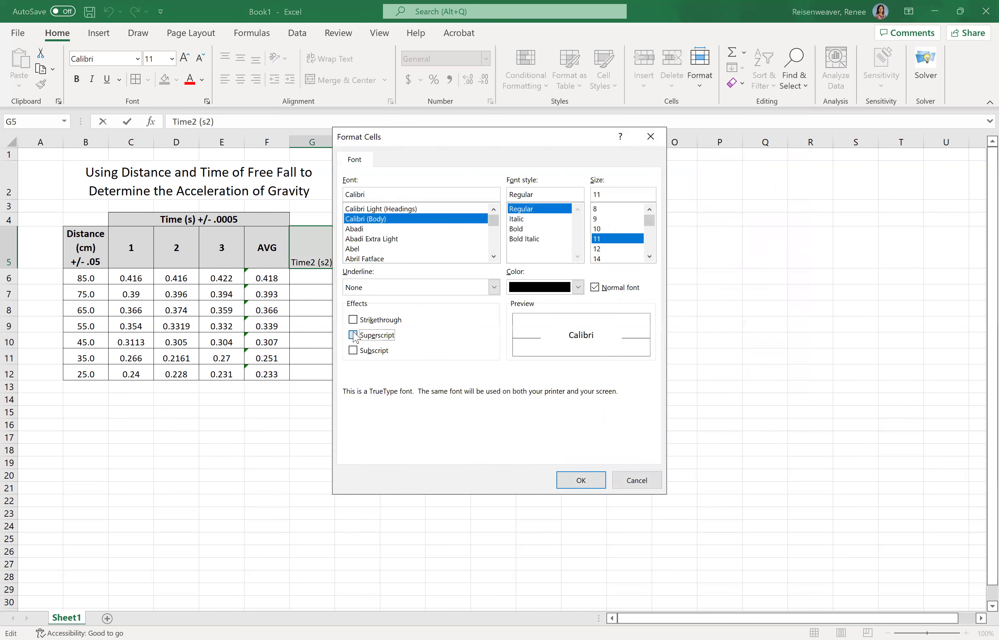
{"action": "left_click", "coordinate": [574, 482]}
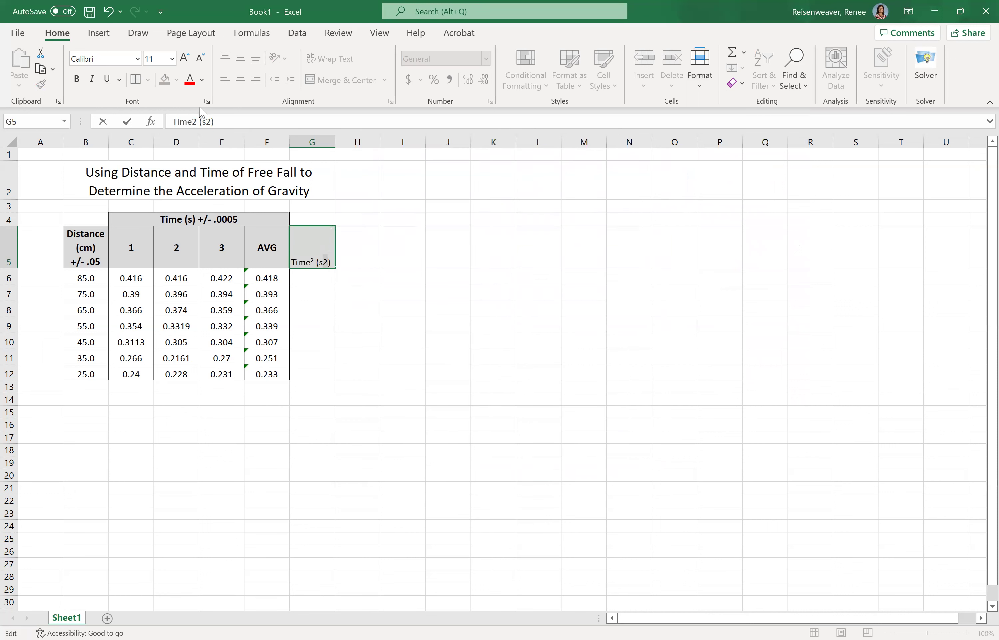
{"action": "left_click", "coordinate": [702, 92]}
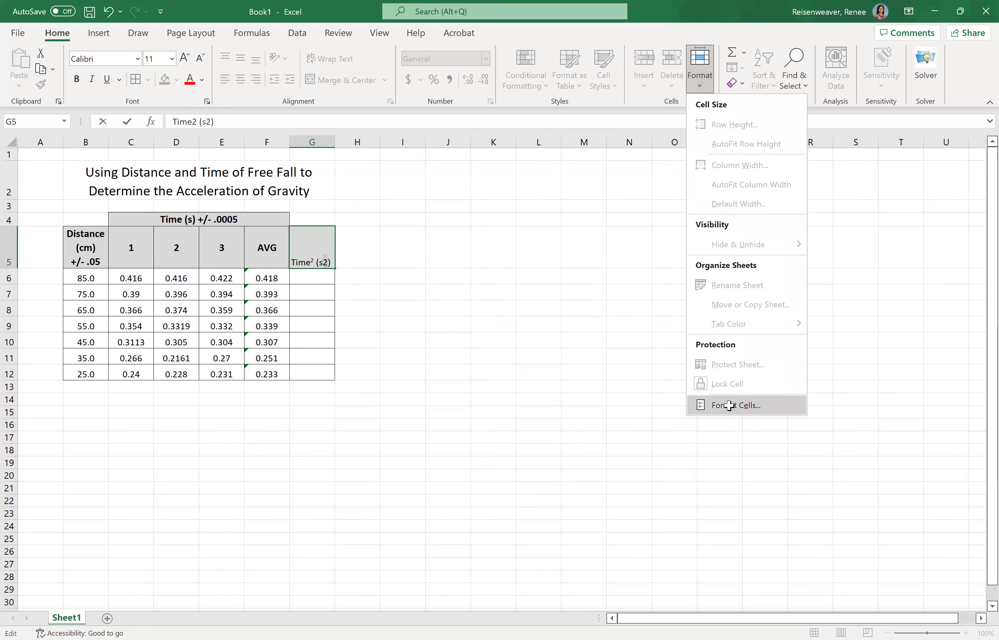
{"action": "key", "text": "Return"}
{"action": "left_click", "coordinate": [353, 334]}
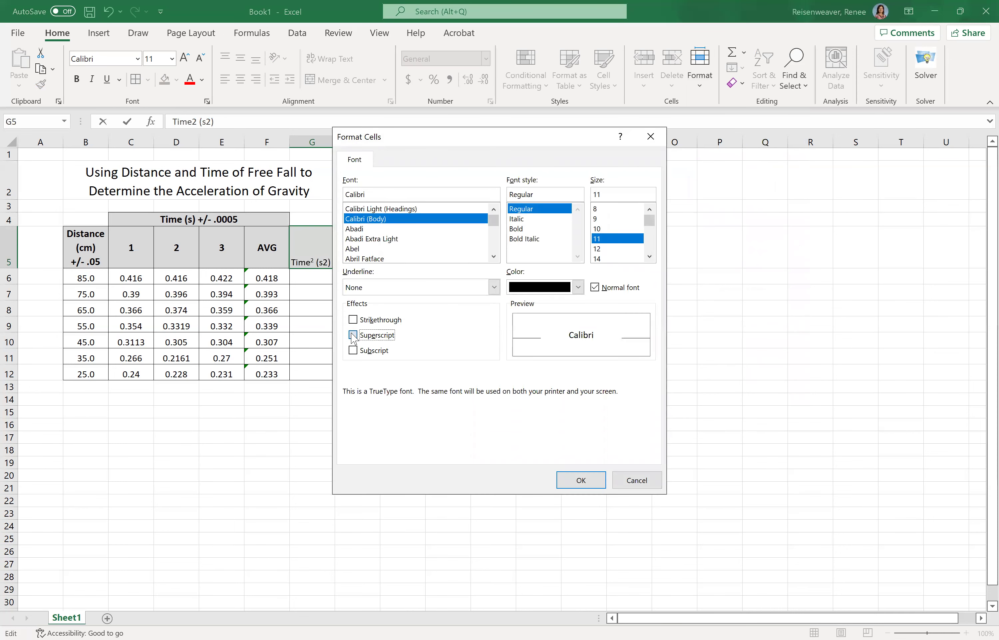
{"action": "left_click", "coordinate": [578, 483]}
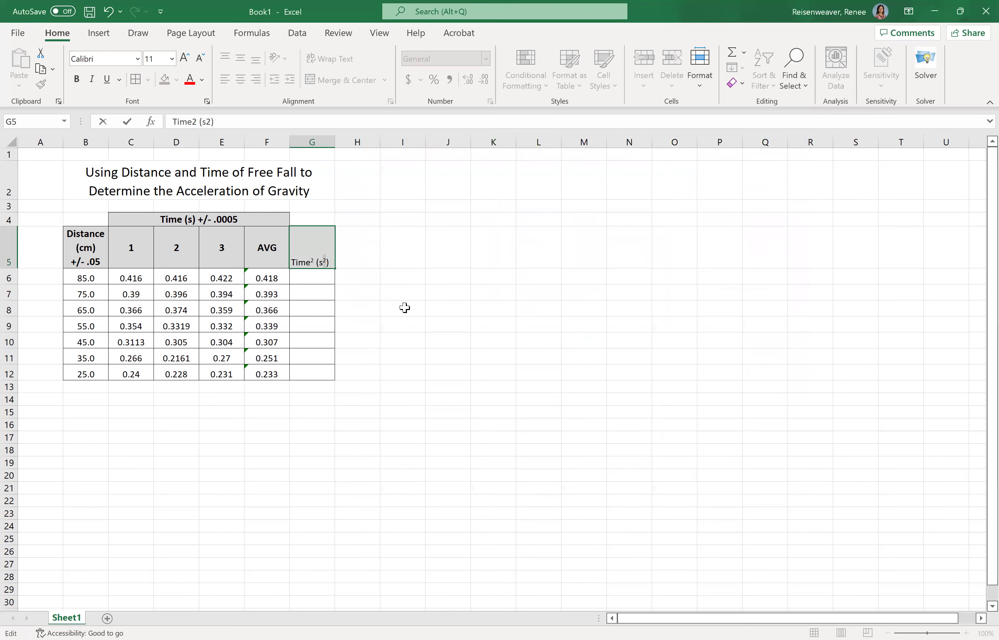
Centre the G5 heading horizontally and vertically, in 12-point bold
{"action": "left_click", "coordinate": [350, 297]}
{"action": "left_click", "coordinate": [324, 263]}
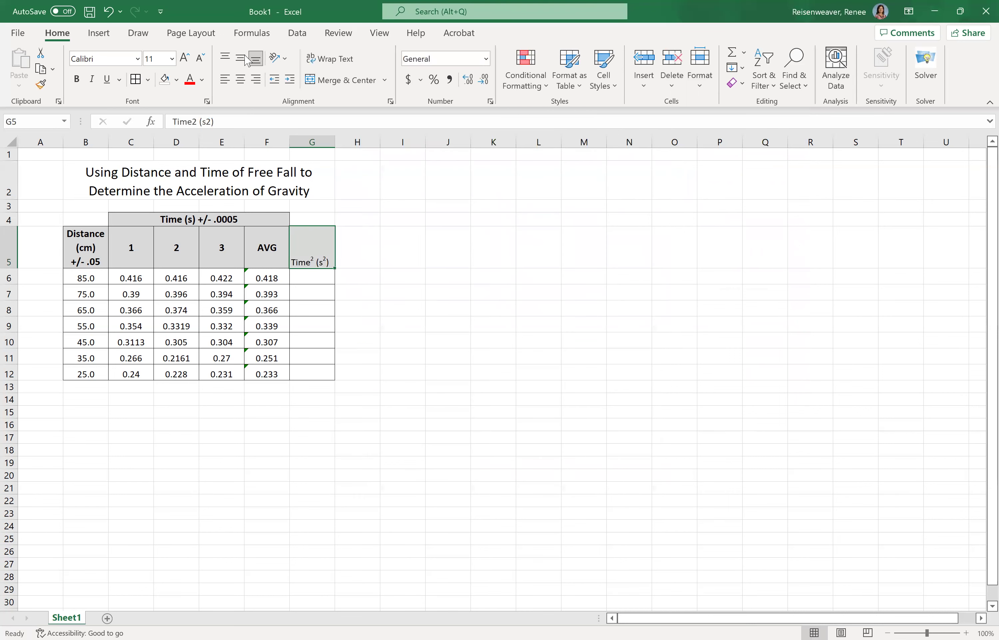
{"action": "left_click", "coordinate": [245, 59]}
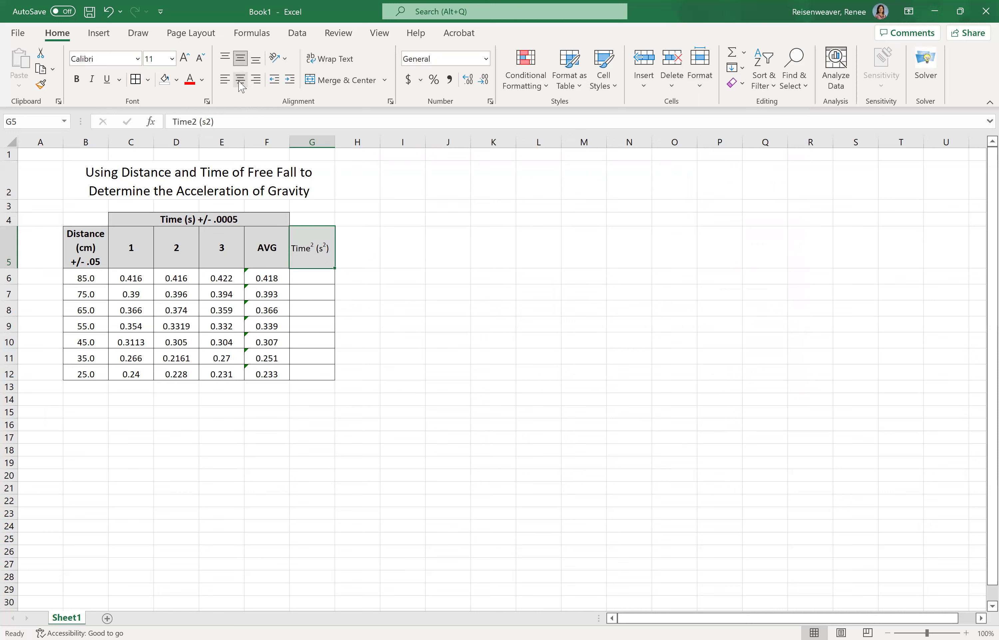
{"action": "left_click", "coordinate": [241, 79]}
{"action": "left_click", "coordinate": [172, 59]}
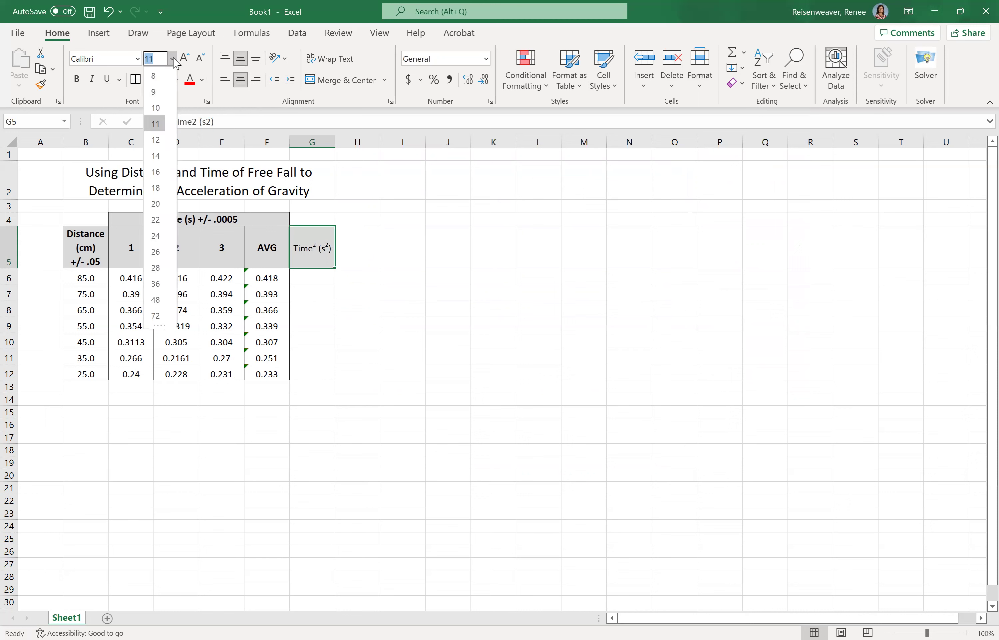
{"action": "left_click", "coordinate": [156, 140]}
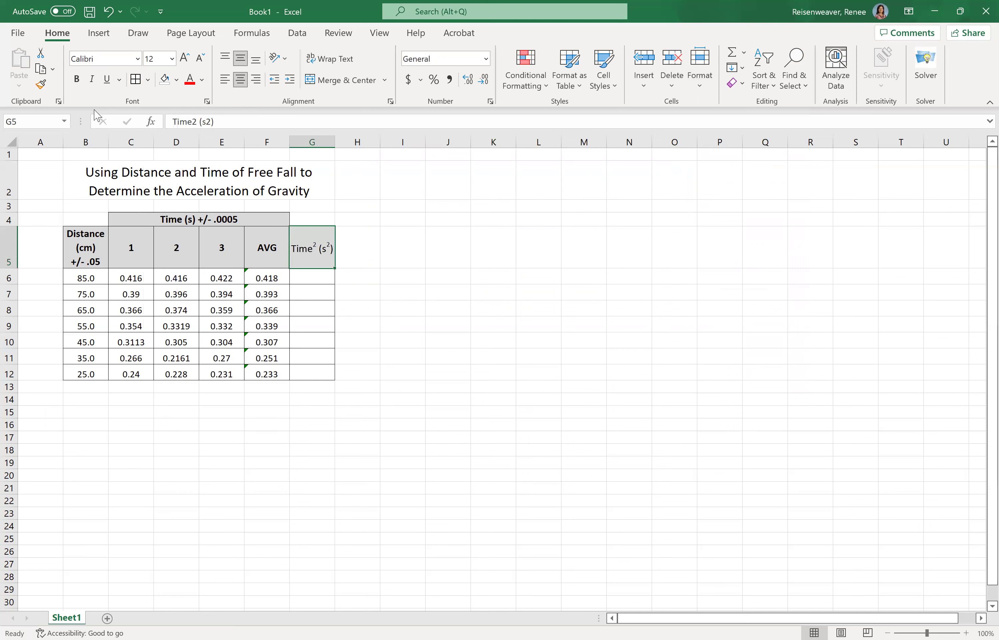
{"action": "left_click", "coordinate": [77, 79]}
Add spacing to the heading text and wrap it onto two lines
{"action": "left_click", "coordinate": [200, 122]}
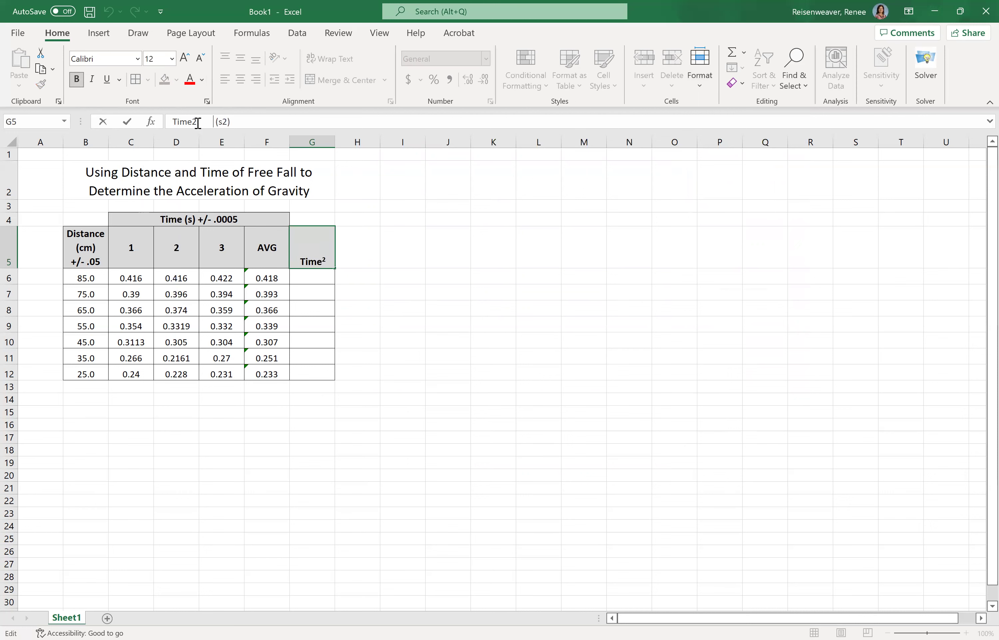
{"action": "left_click", "coordinate": [419, 220]}
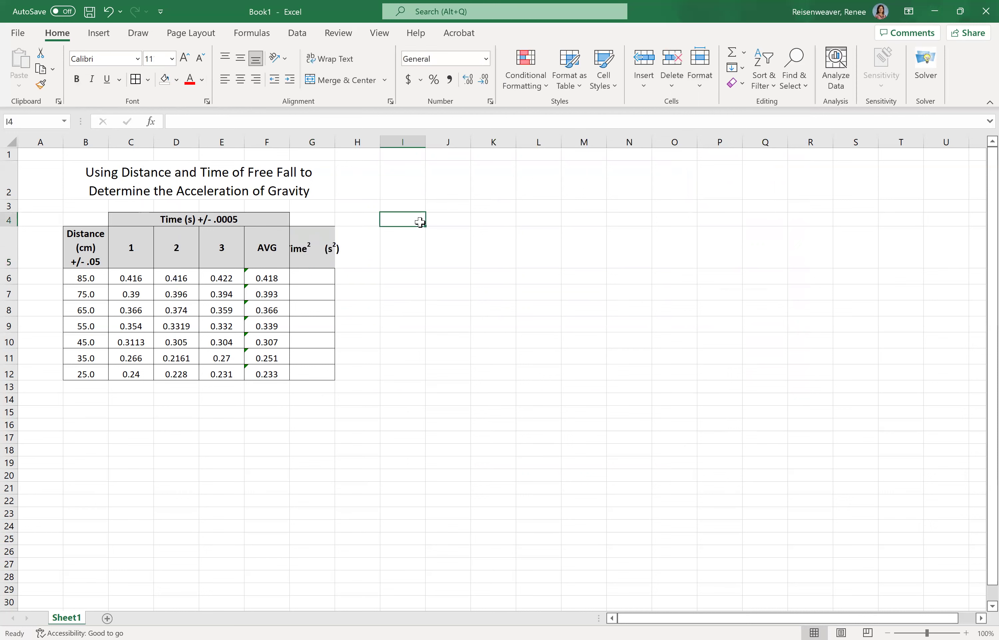
{"action": "left_click", "coordinate": [318, 243]}
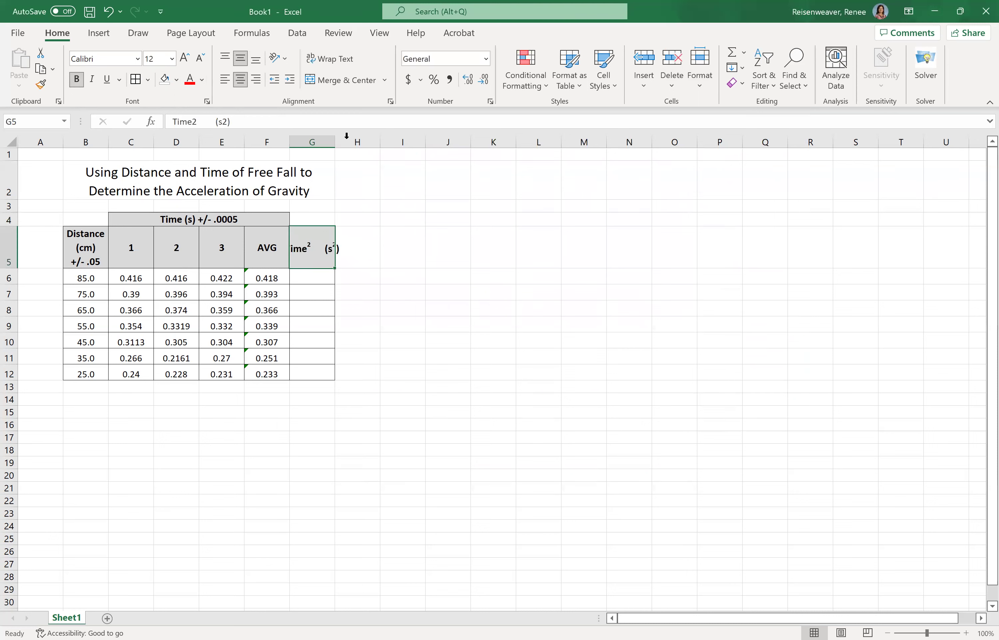
{"action": "left_click", "coordinate": [343, 62]}
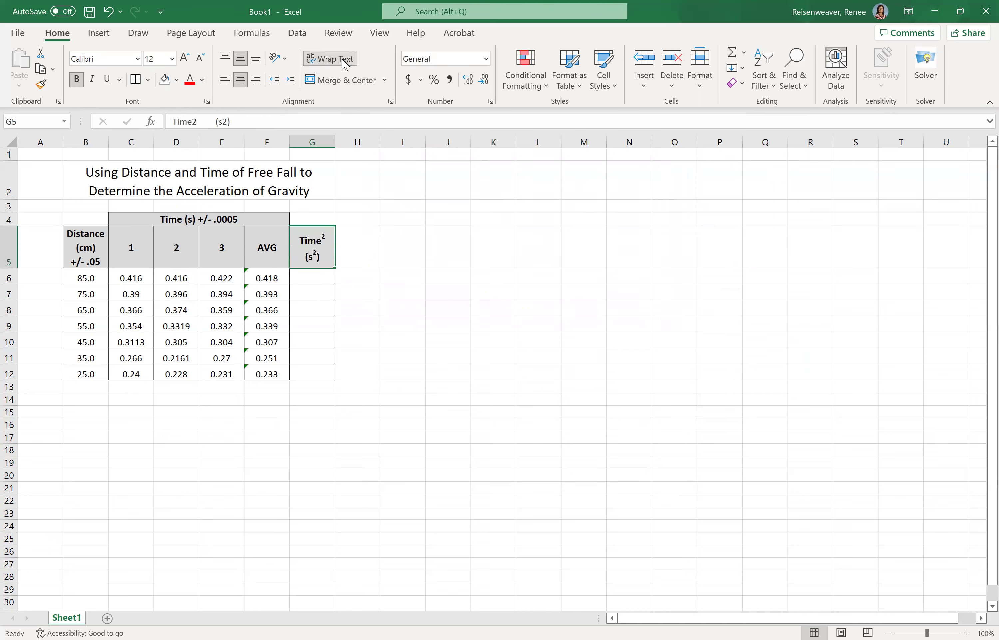
{"action": "left_click", "coordinate": [322, 277]}
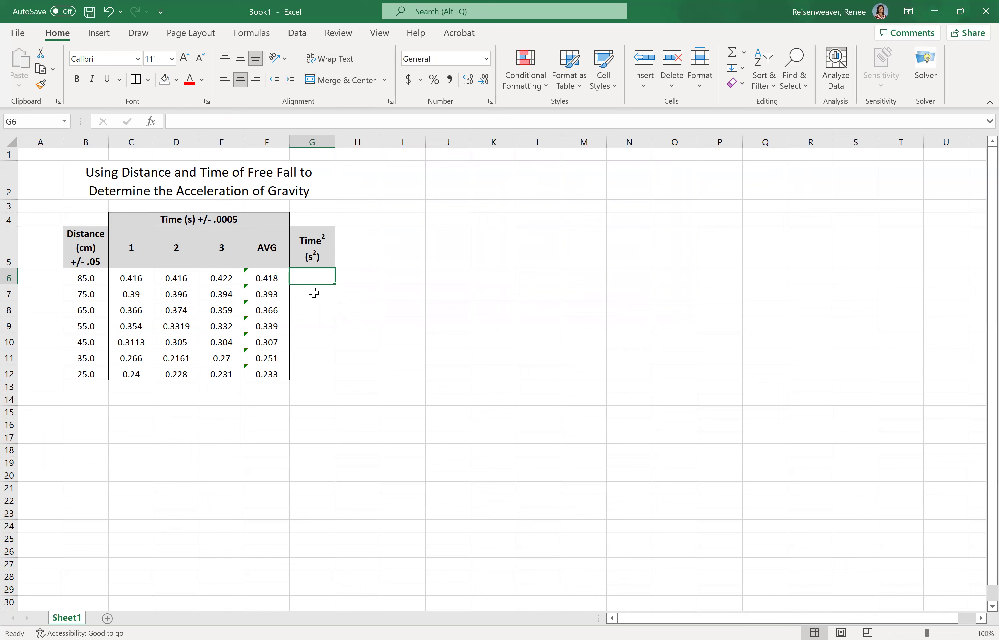
Enter =F6^2 in G6, fill it down to G12, and round to three decimals
{"action": "type", "text": "="}
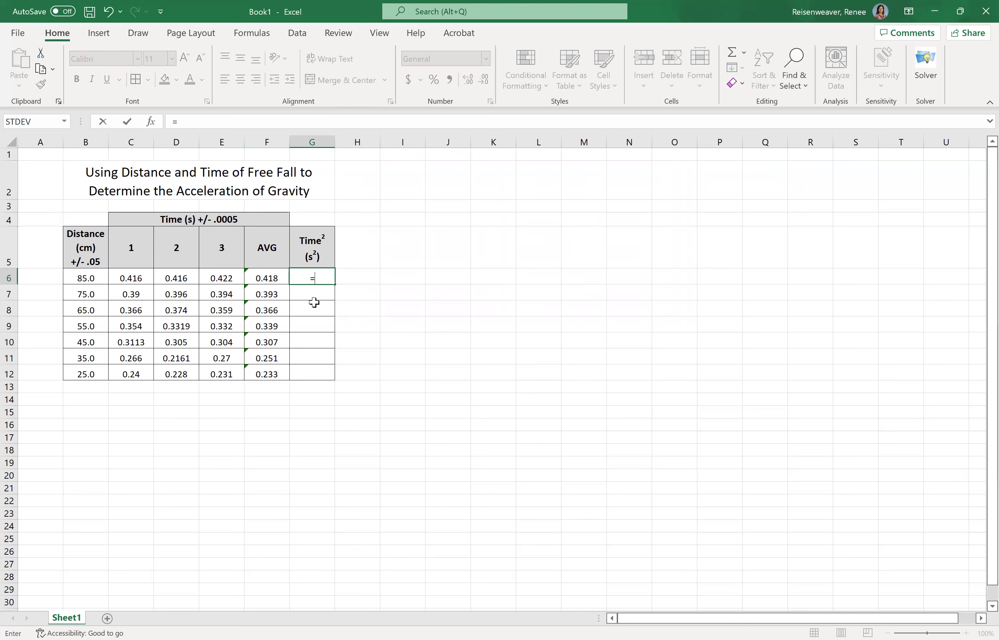
{"action": "type", "text": "f6"}
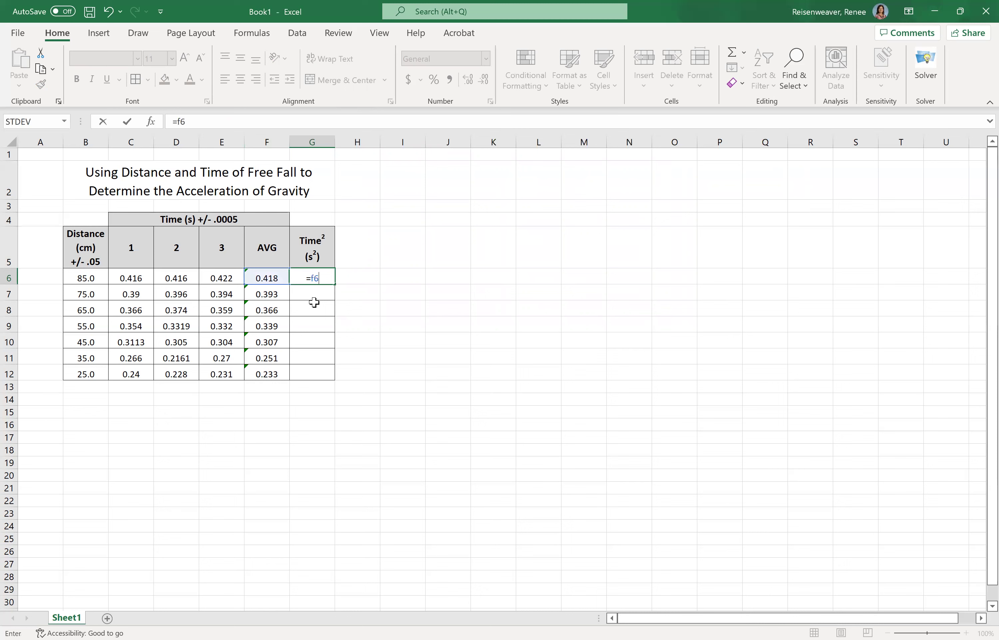
{"action": "type", "text": "^2"}
{"action": "key", "text": "Return"}
{"action": "left_click", "coordinate": [318, 275]}
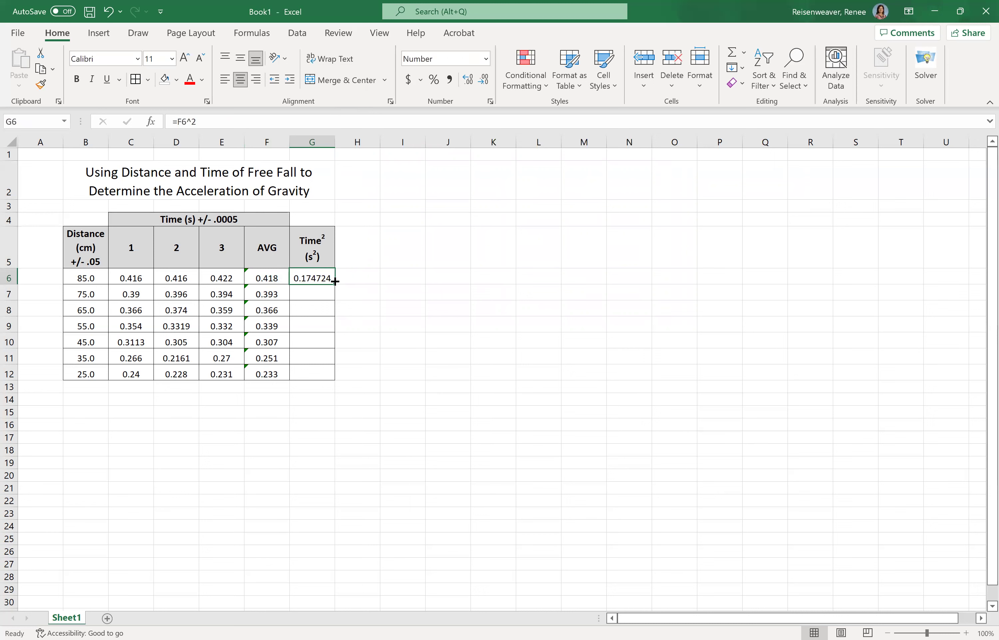
{"action": "left_click_drag", "start_coordinate": [335, 282], "coordinate": [337, 377]}
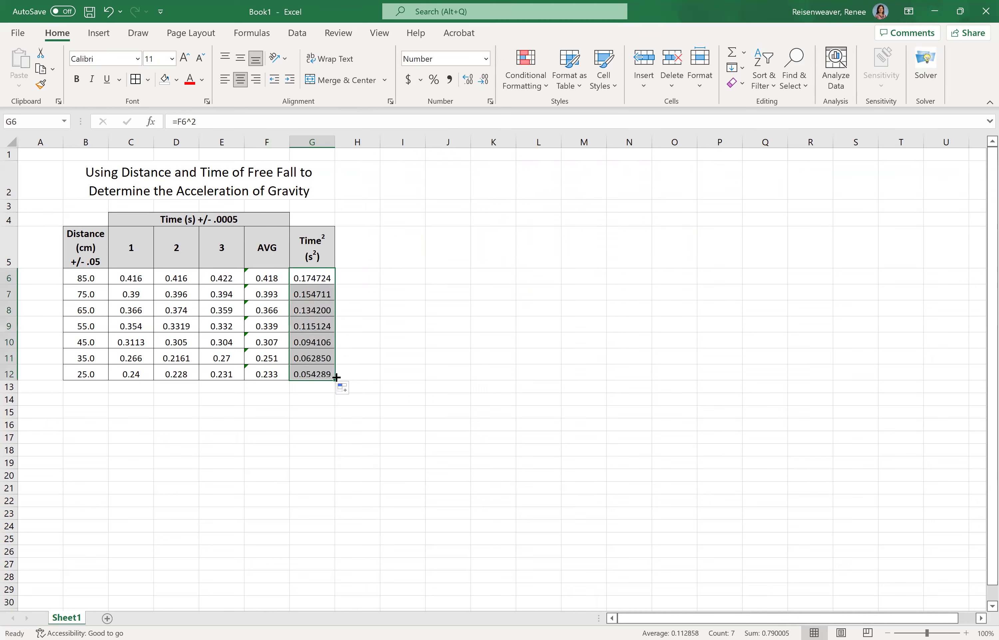
{"action": "left_click", "coordinate": [469, 81]}
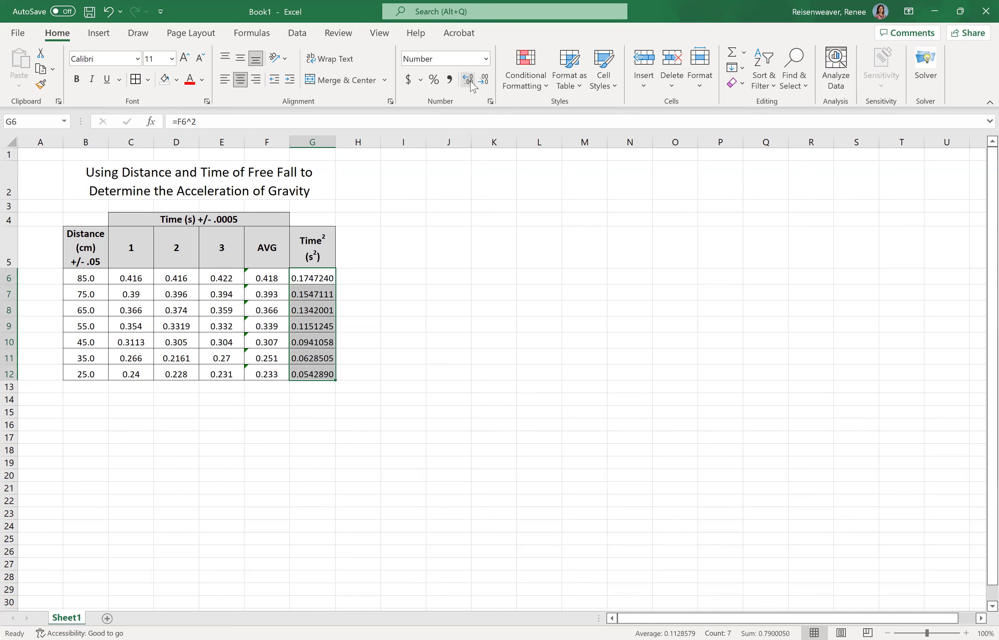
{"action": "left_click", "coordinate": [488, 87]}
{"action": "left_click", "coordinate": [488, 87]}
{"action": "left_click", "coordinate": [489, 87]}
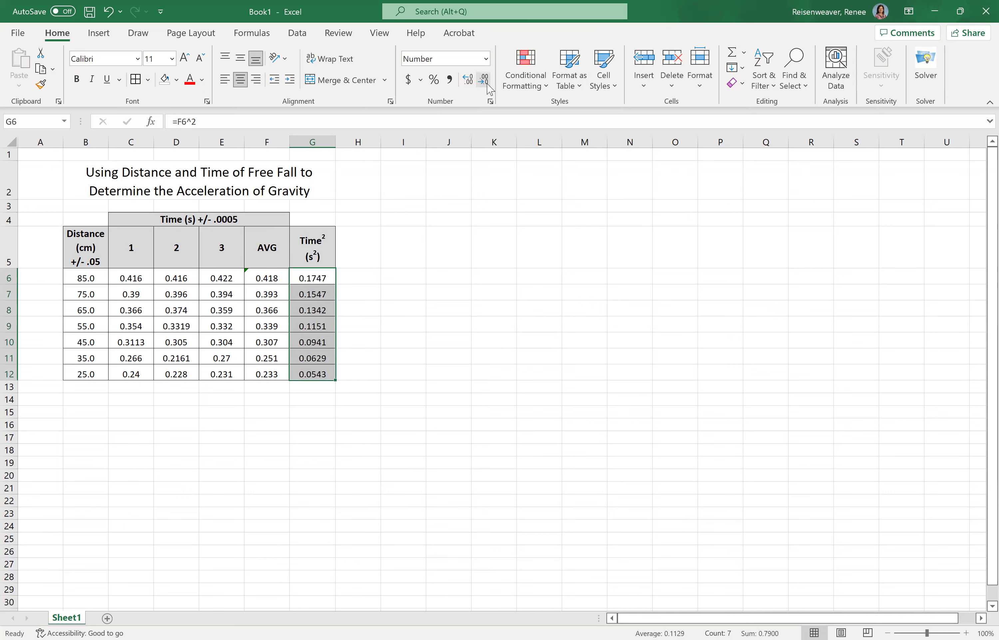
{"action": "left_click", "coordinate": [489, 87]}
{"action": "left_click", "coordinate": [383, 278]}
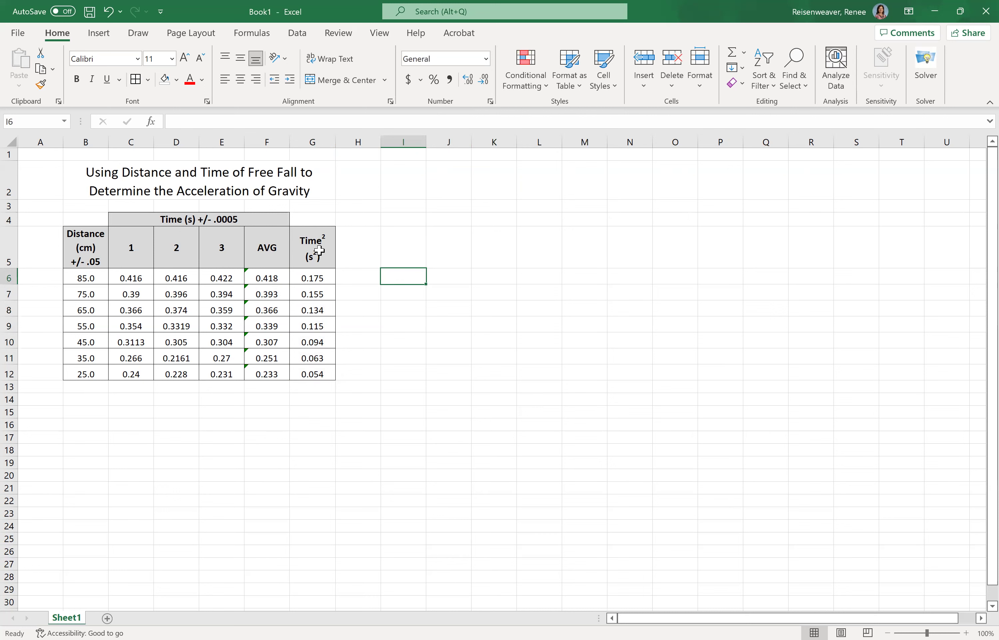
Copy the Time² column G5:G12 and paste it as values at C16
{"action": "left_click_drag", "start_coordinate": [319, 250], "coordinate": [324, 366]}
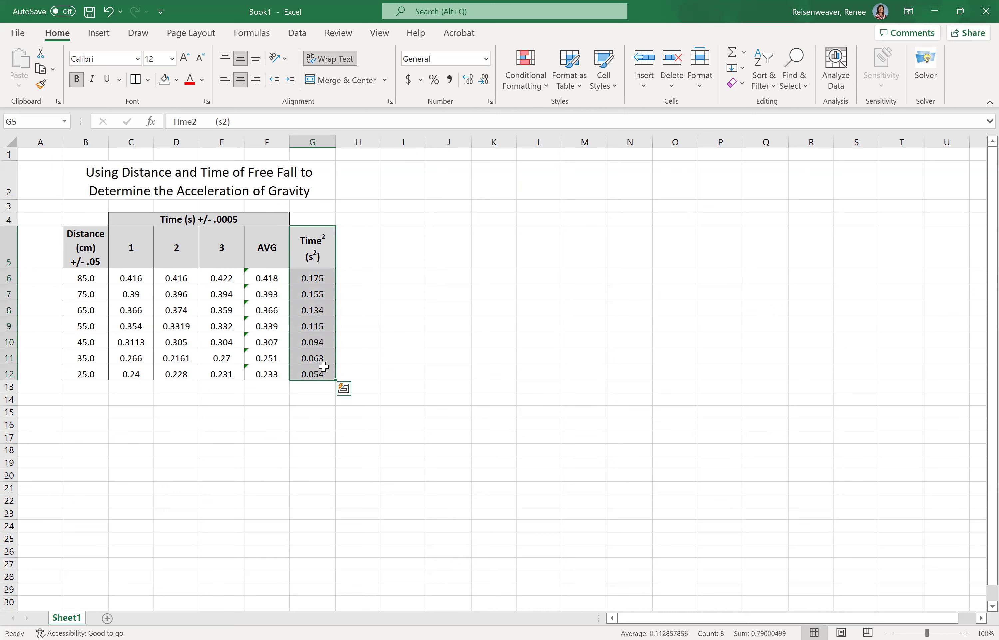
{"action": "right_click", "coordinate": [321, 254]}
{"action": "left_click", "coordinate": [353, 263]}
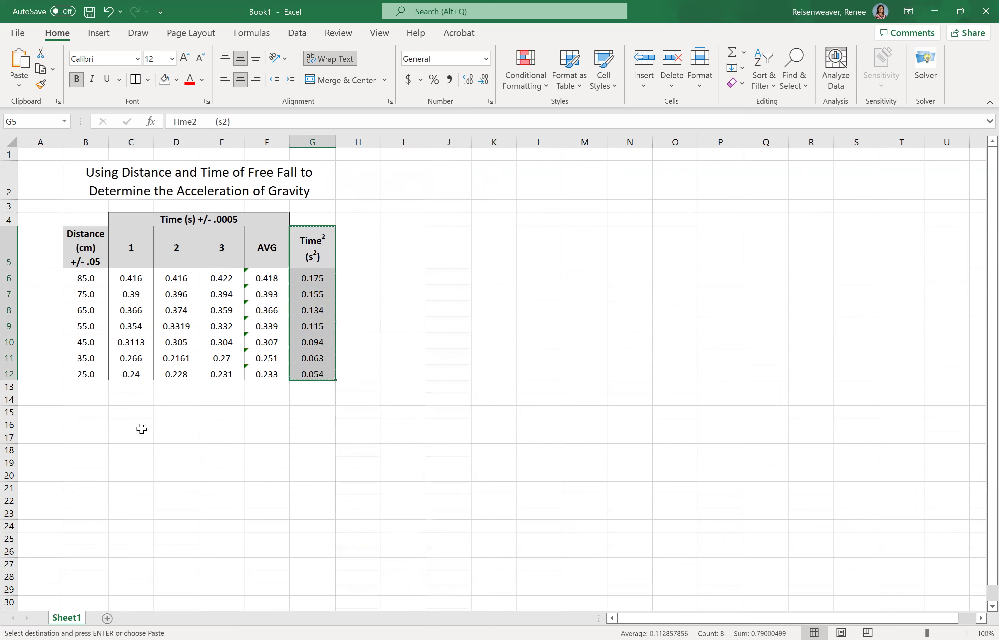
{"action": "left_click", "coordinate": [144, 426]}
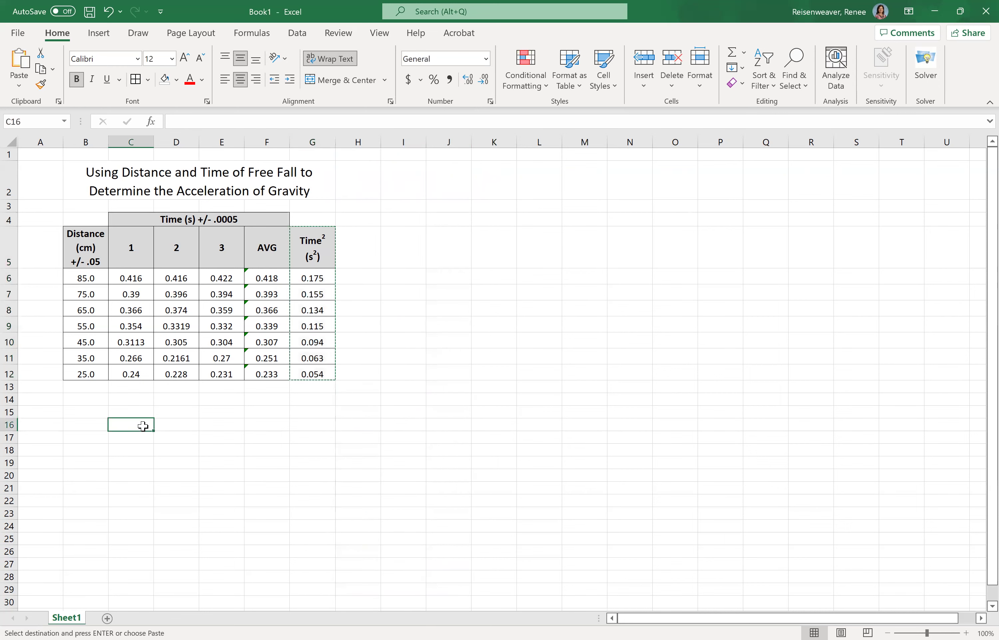
{"action": "right_click", "coordinate": [143, 426]}
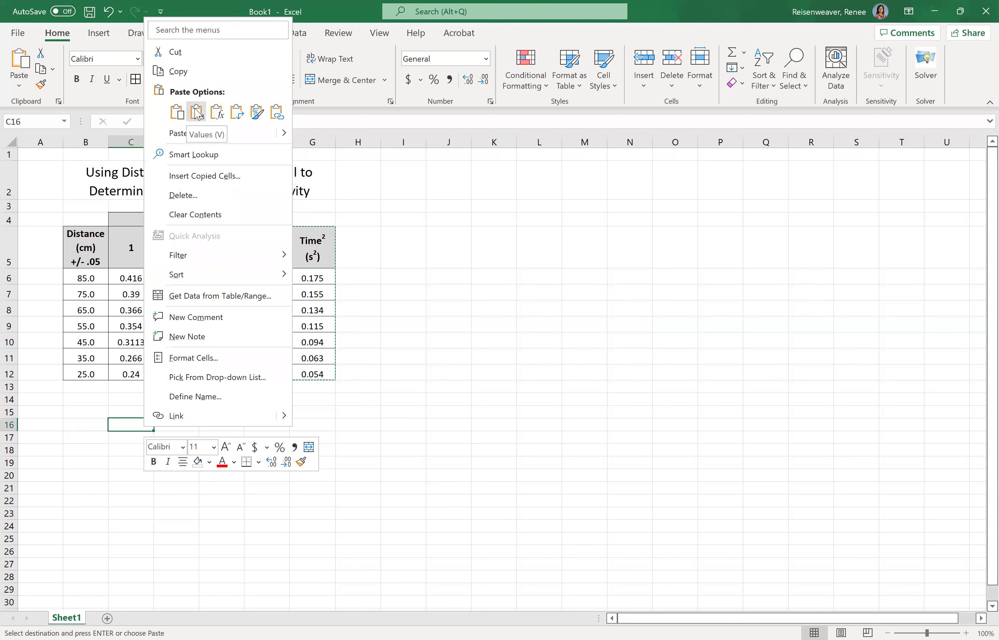
{"action": "left_click", "coordinate": [196, 112]}
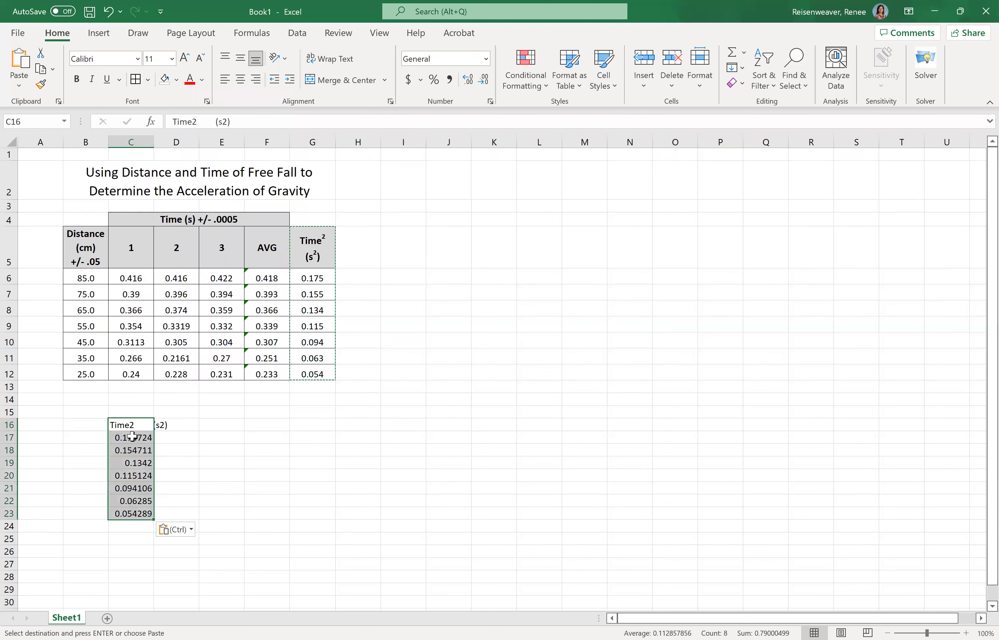
{"action": "right_click", "coordinate": [133, 436]}
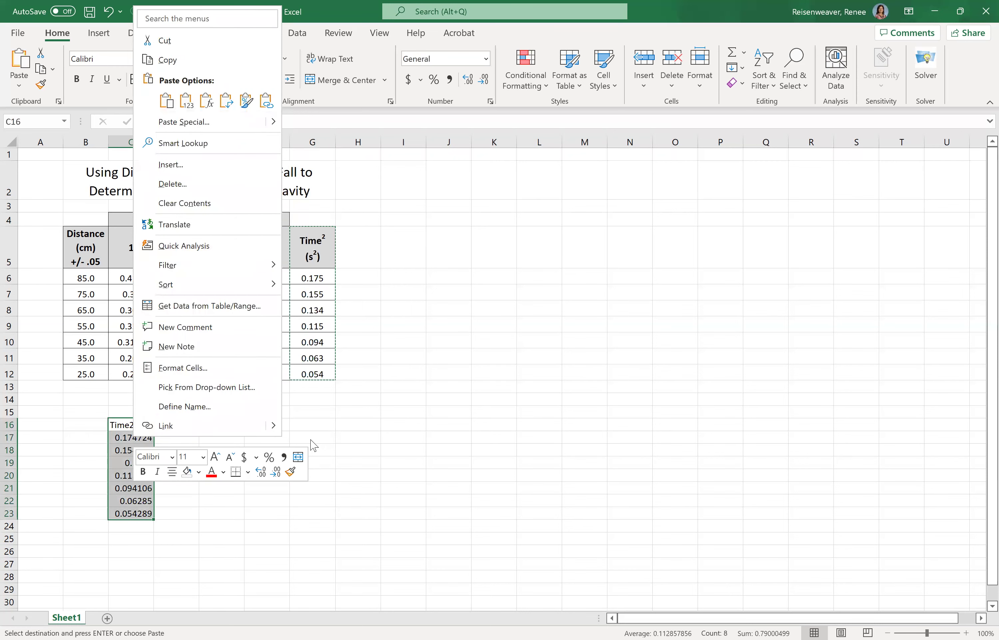
{"action": "key", "text": "Escape"}
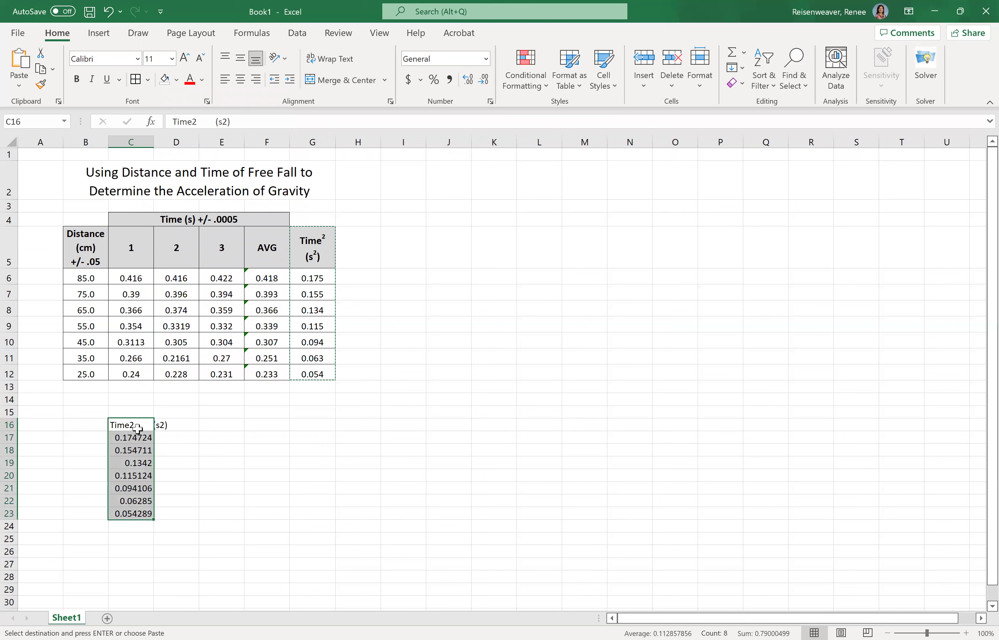
Paste the Distance column B5:B12 as values at D16 and wrap its header
{"action": "left_click_drag", "start_coordinate": [86, 249], "coordinate": [83, 371]}
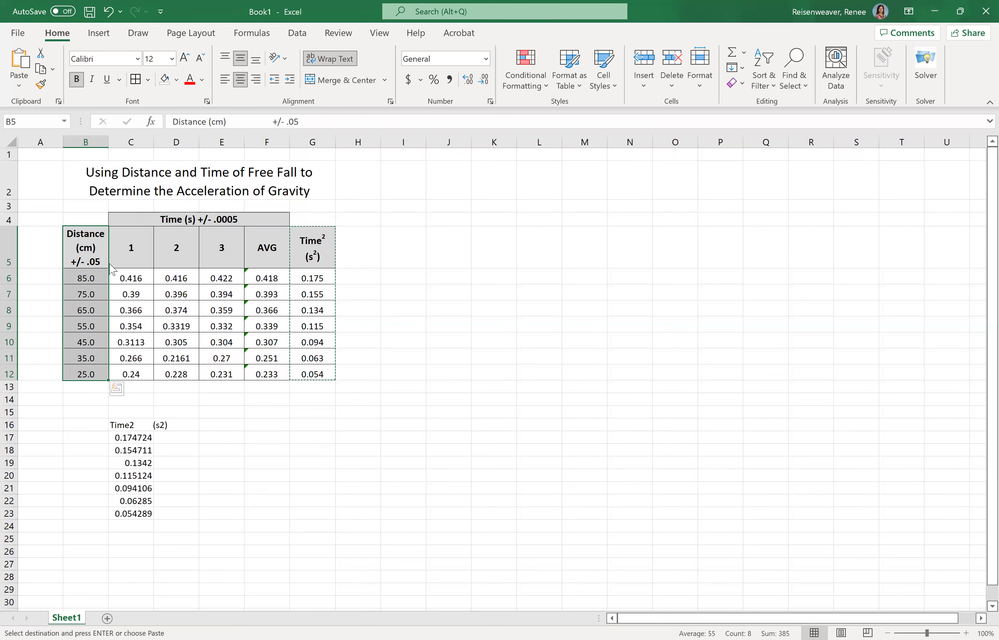
{"action": "right_click", "coordinate": [95, 252]}
{"action": "left_click", "coordinate": [123, 263]}
{"action": "left_click", "coordinate": [186, 424]}
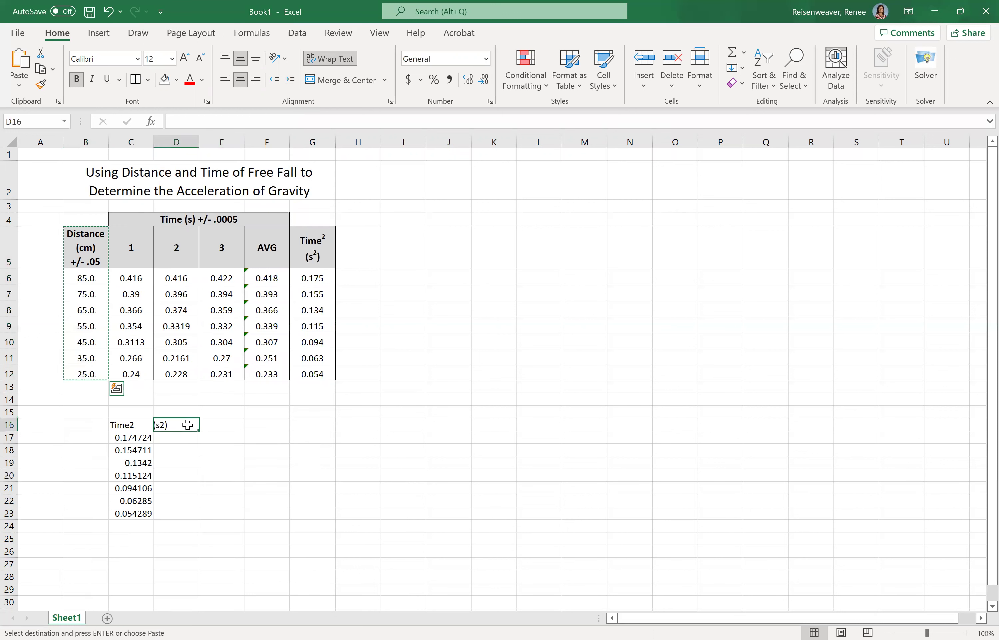
{"action": "right_click", "coordinate": [188, 426]}
{"action": "left_click", "coordinate": [241, 110]}
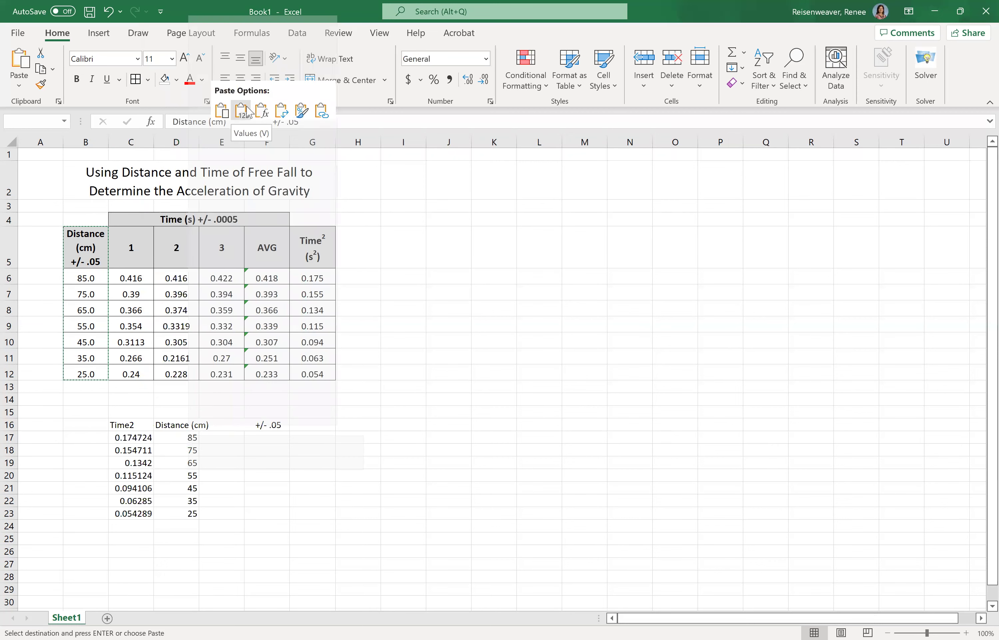
{"action": "left_click", "coordinate": [249, 449]}
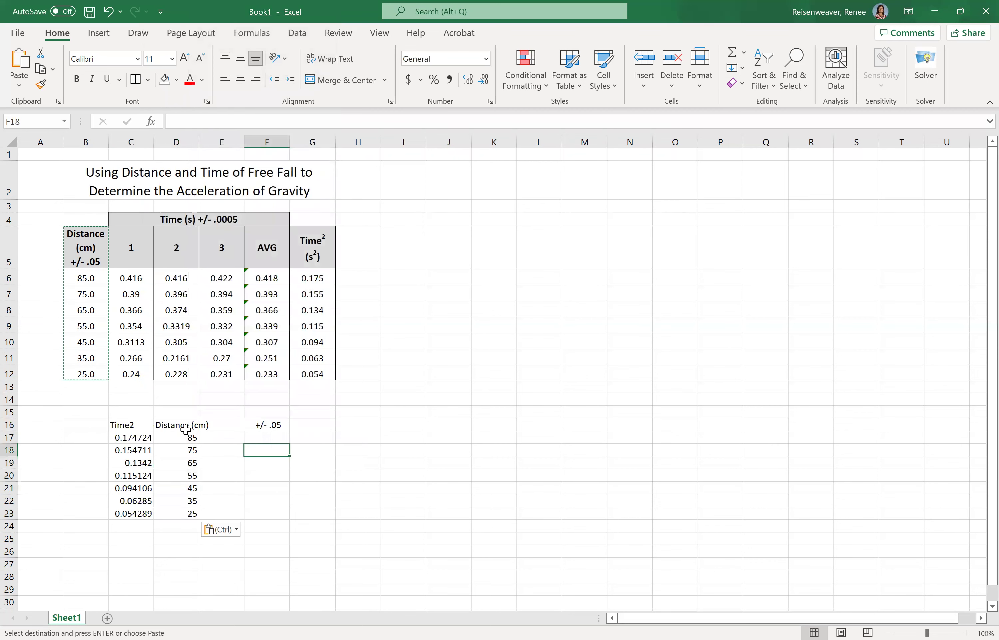
{"action": "left_click", "coordinate": [185, 428]}
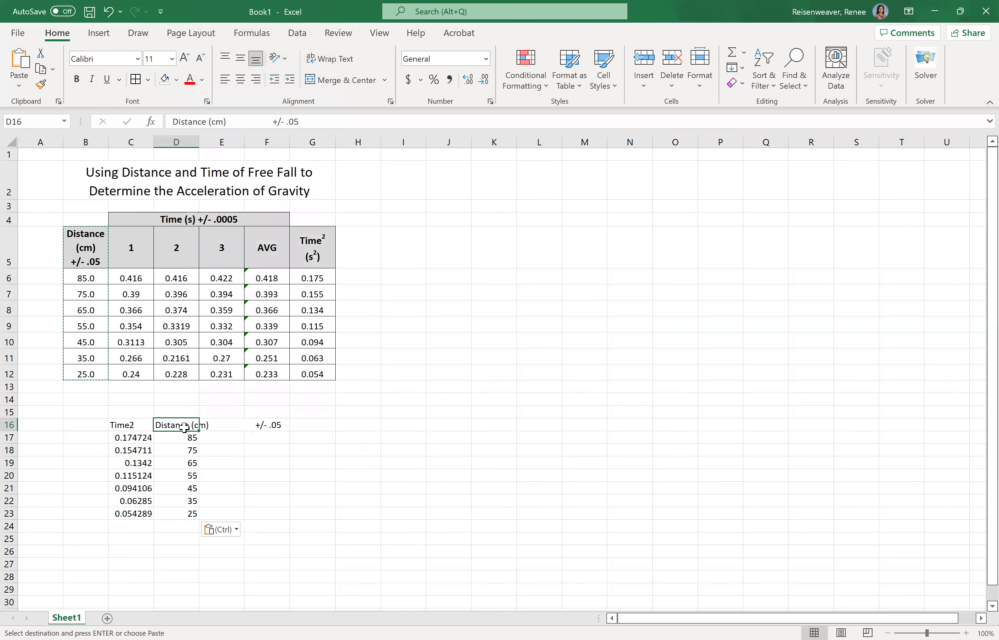
{"action": "left_click", "coordinate": [330, 59]}
Wrap the C16 header and superscript both 2s so it reads Time² (s²)
{"action": "left_click", "coordinate": [121, 436]}
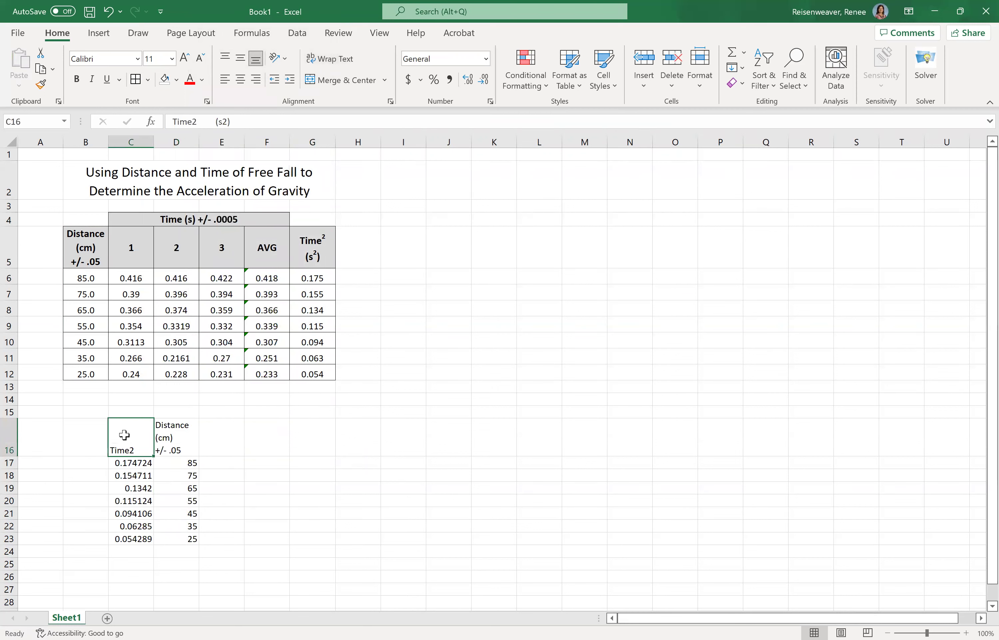
{"action": "left_click", "coordinate": [332, 63]}
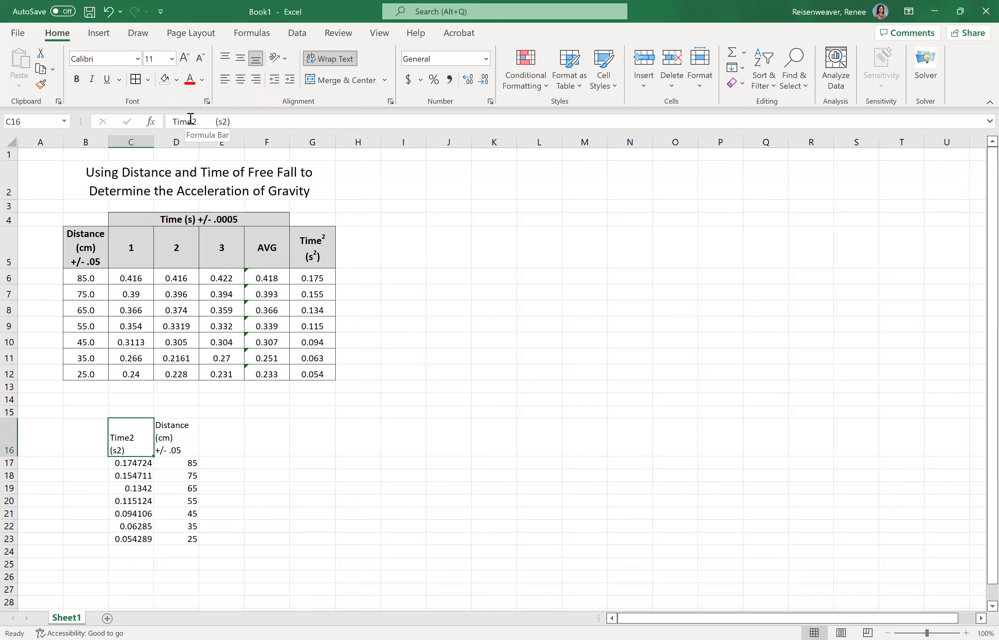
{"action": "left_click_drag", "start_coordinate": [193, 121], "coordinate": [198, 121]}
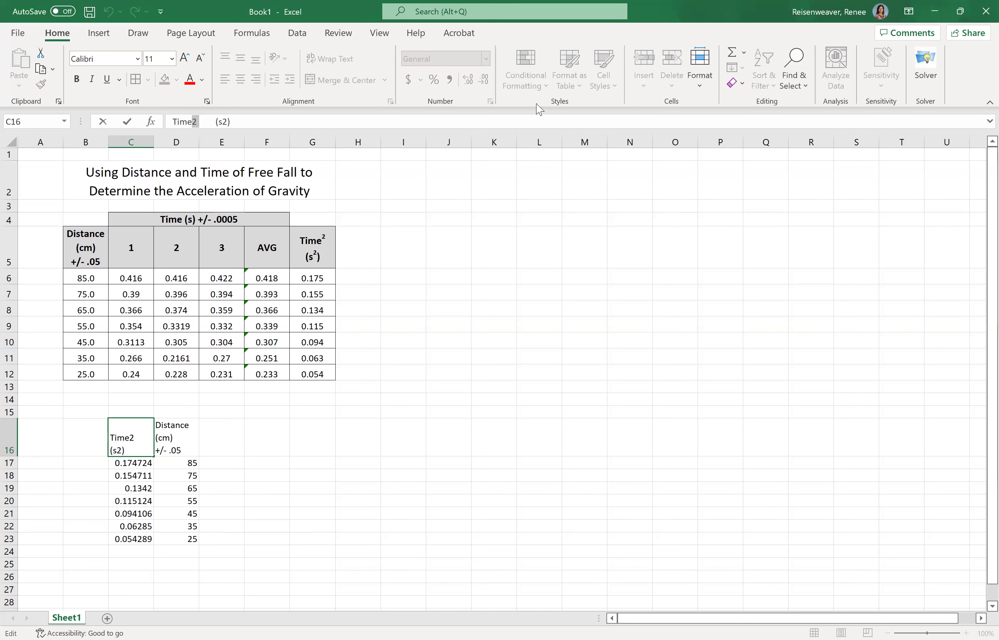
{"action": "left_click", "coordinate": [706, 82]}
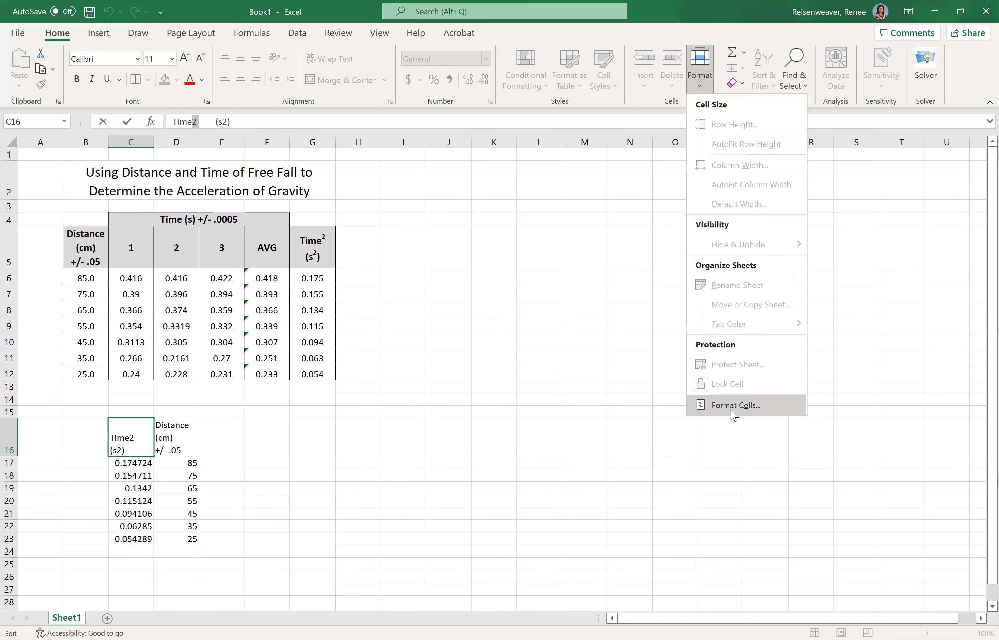
{"action": "left_click", "coordinate": [733, 405]}
{"action": "left_click", "coordinate": [353, 334]}
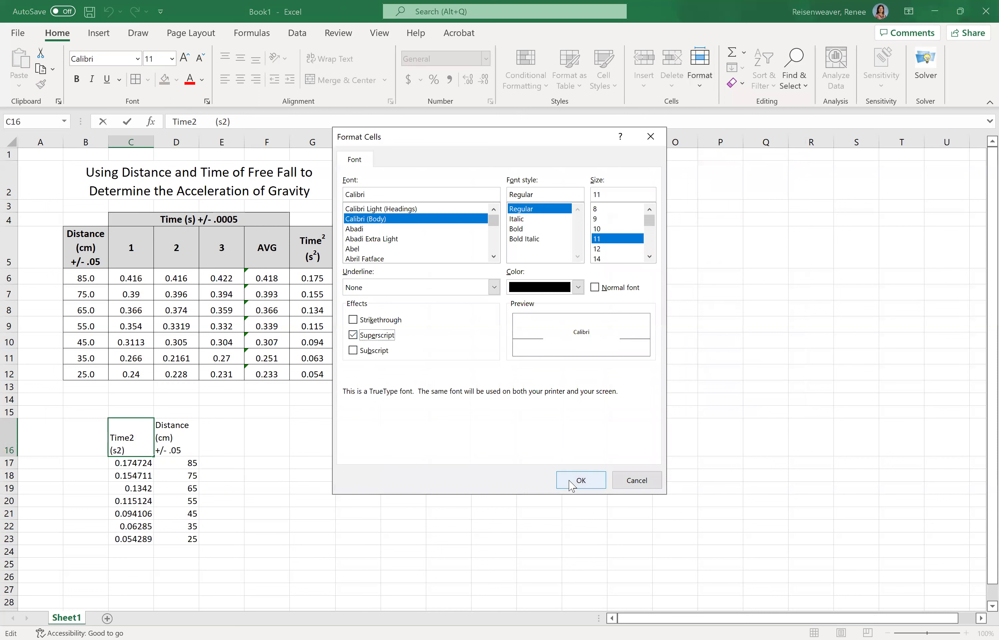
{"action": "left_click", "coordinate": [581, 480]}
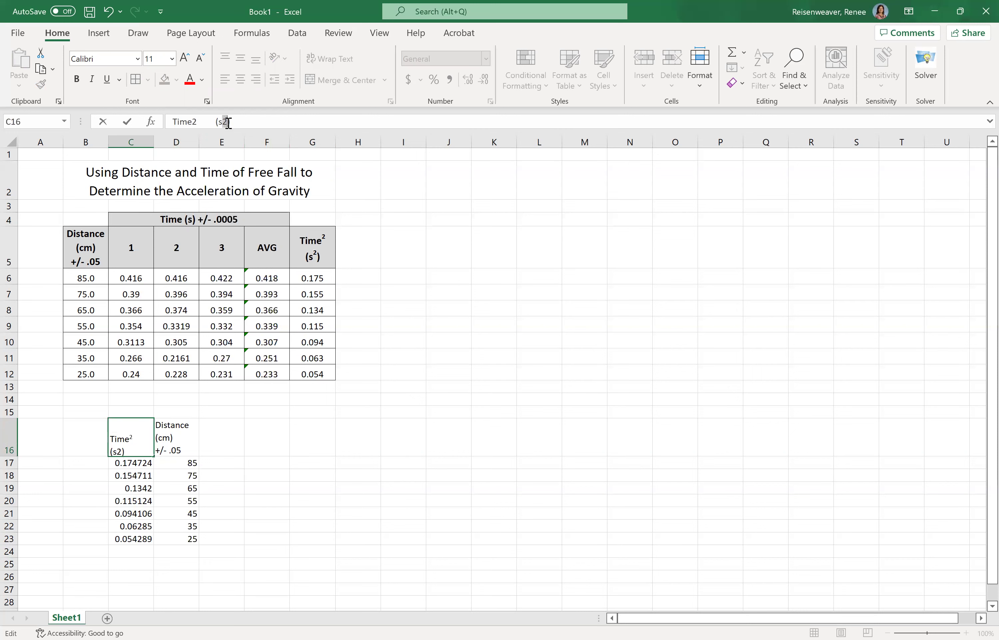
{"action": "left_click", "coordinate": [706, 90]}
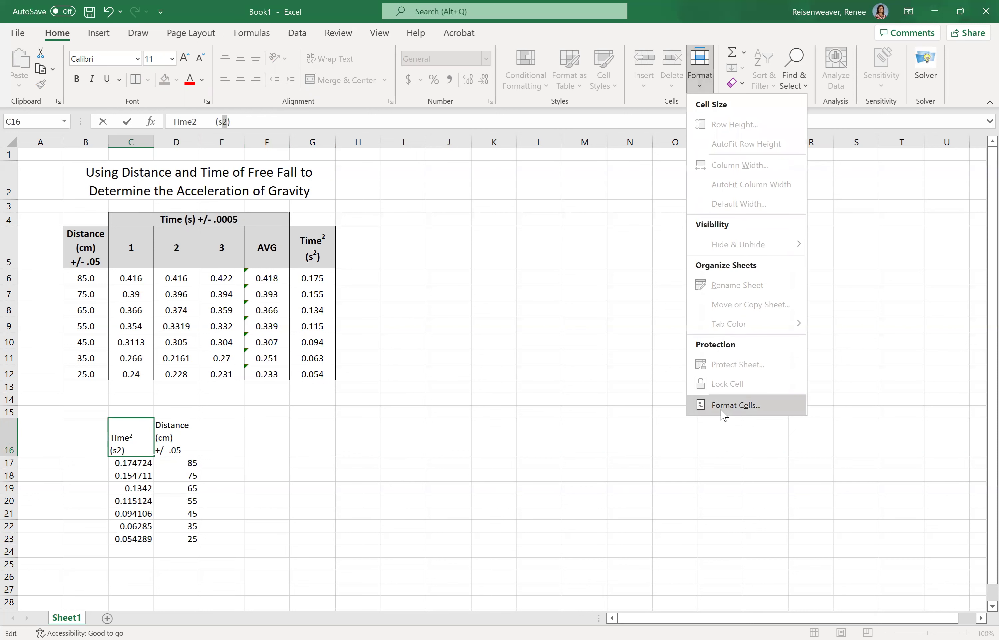
{"action": "left_click", "coordinate": [723, 414]}
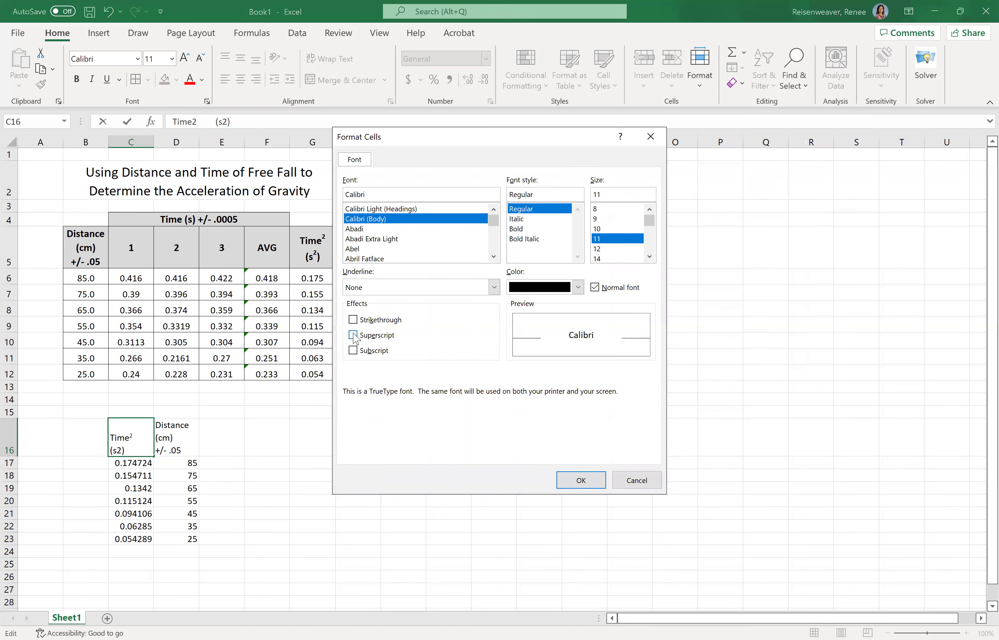
{"action": "left_click", "coordinate": [353, 335]}
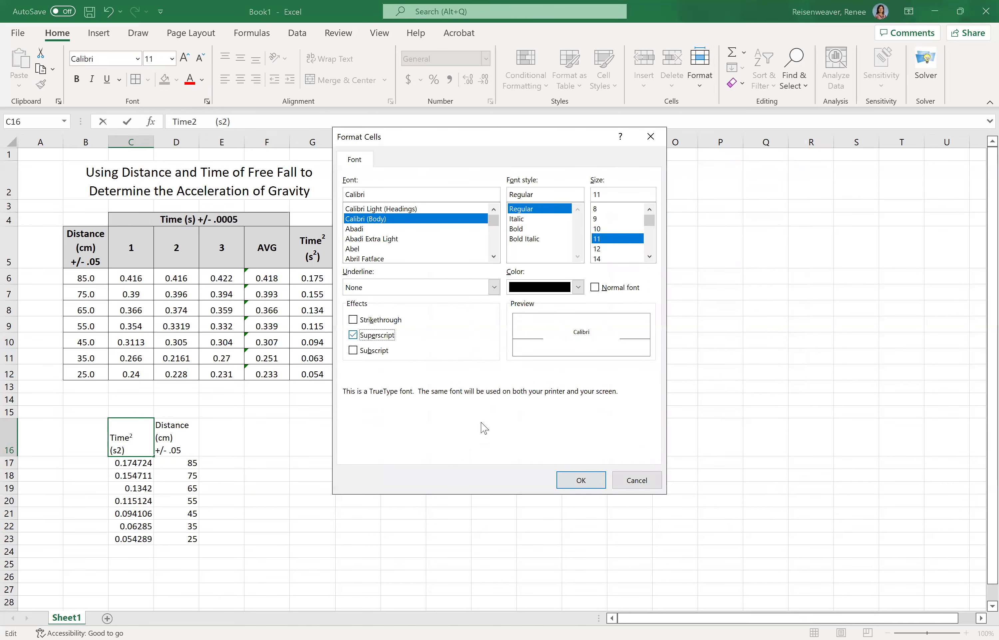
{"action": "left_click", "coordinate": [572, 487]}
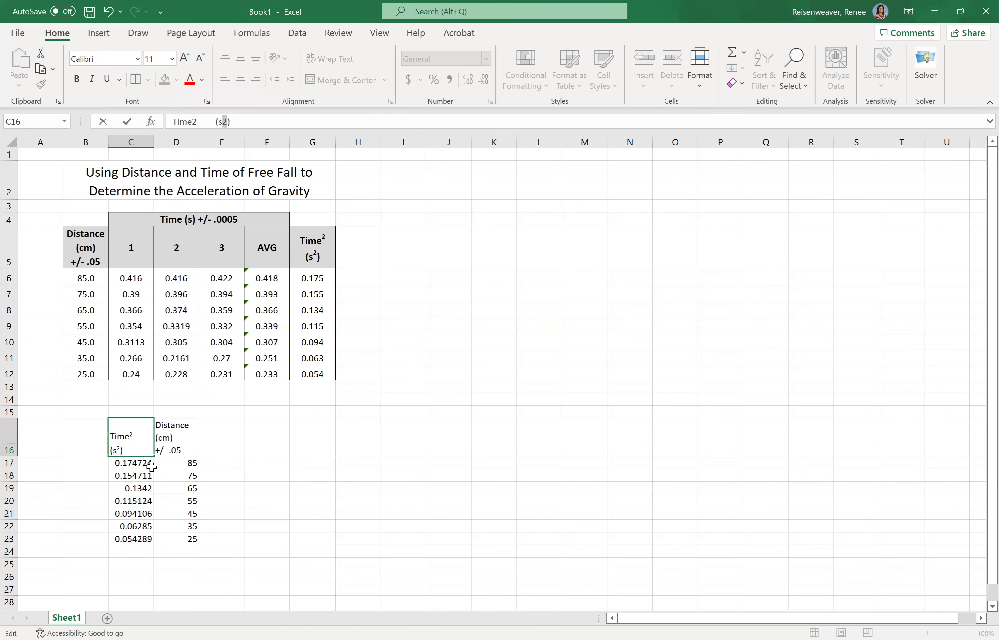
{"action": "left_click", "coordinate": [143, 501]}
Centre the C16:D16 headers horizontally and vertically in 12-point bold
{"action": "left_click_drag", "start_coordinate": [135, 450], "coordinate": [183, 448]}
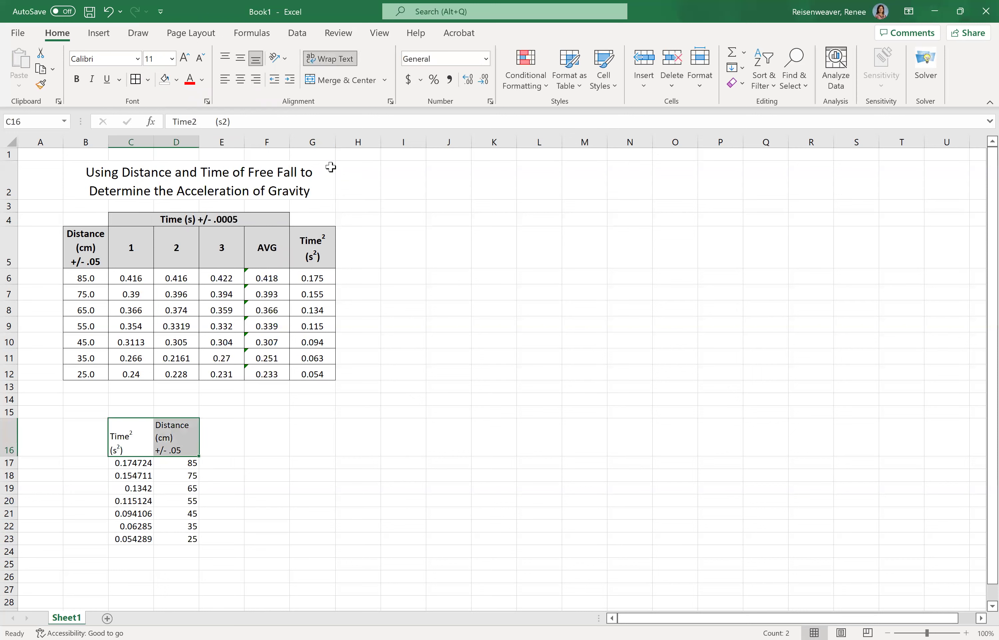
{"action": "left_click", "coordinate": [245, 72]}
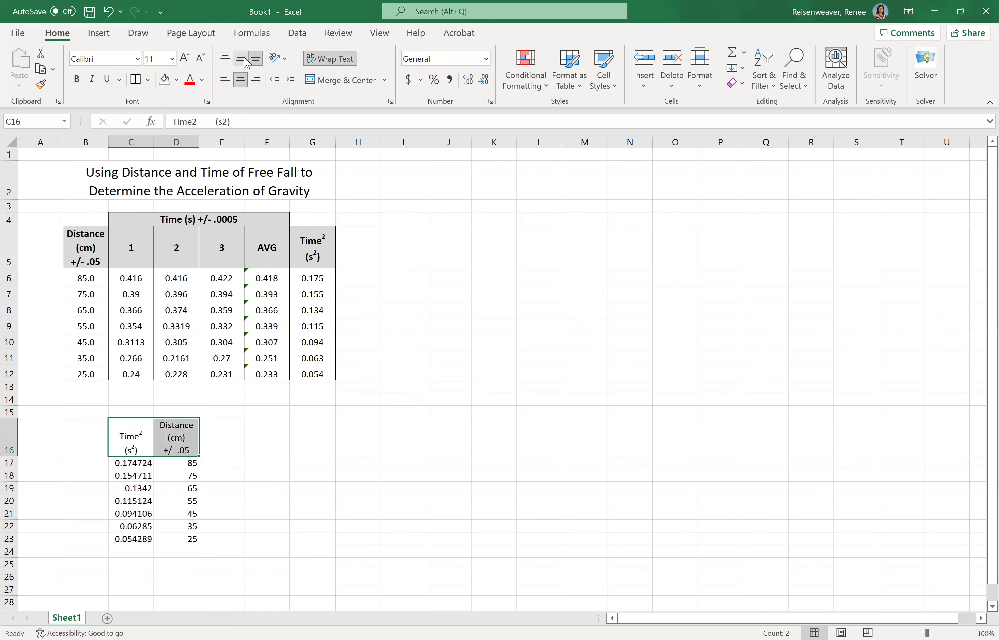
{"action": "left_click", "coordinate": [241, 57]}
{"action": "left_click", "coordinate": [171, 58]}
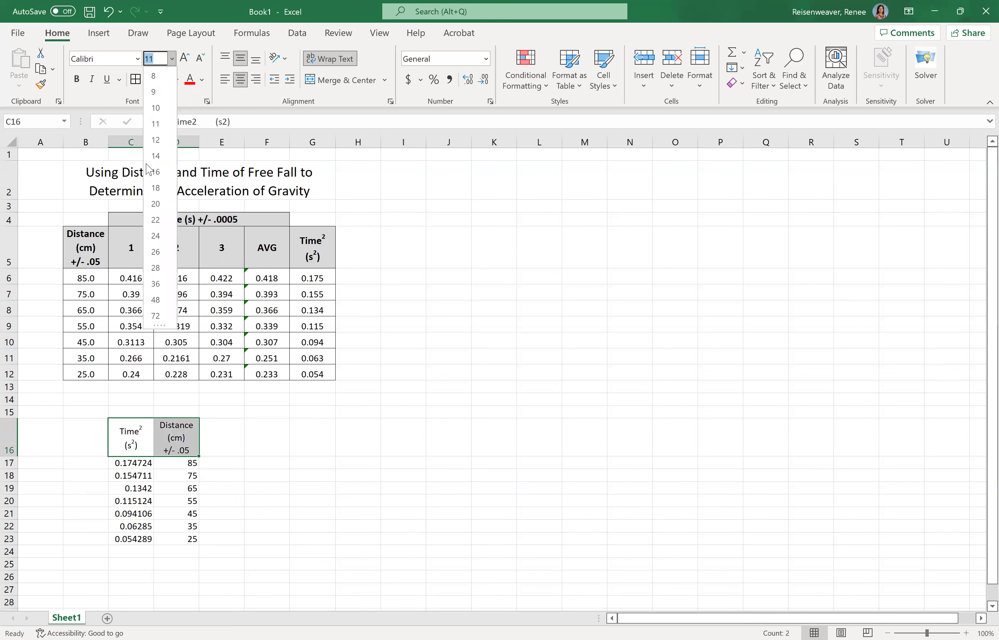
{"action": "left_click", "coordinate": [157, 144]}
{"action": "left_click", "coordinate": [76, 79]}
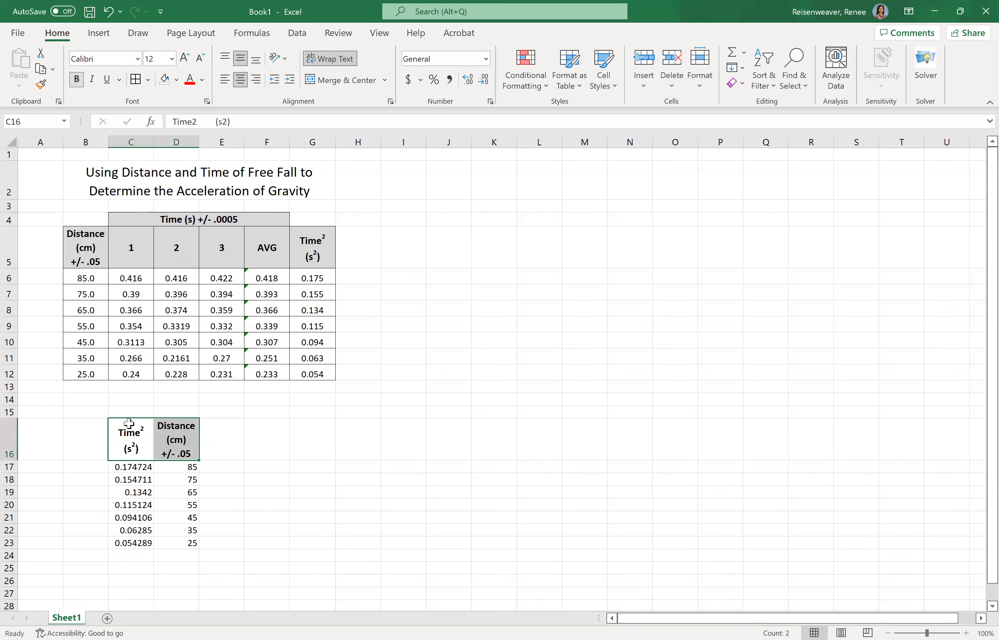
Give the data cells C17:D23 borders, row height 18 and centred alignment
{"action": "left_click_drag", "start_coordinate": [127, 466], "coordinate": [170, 546]}
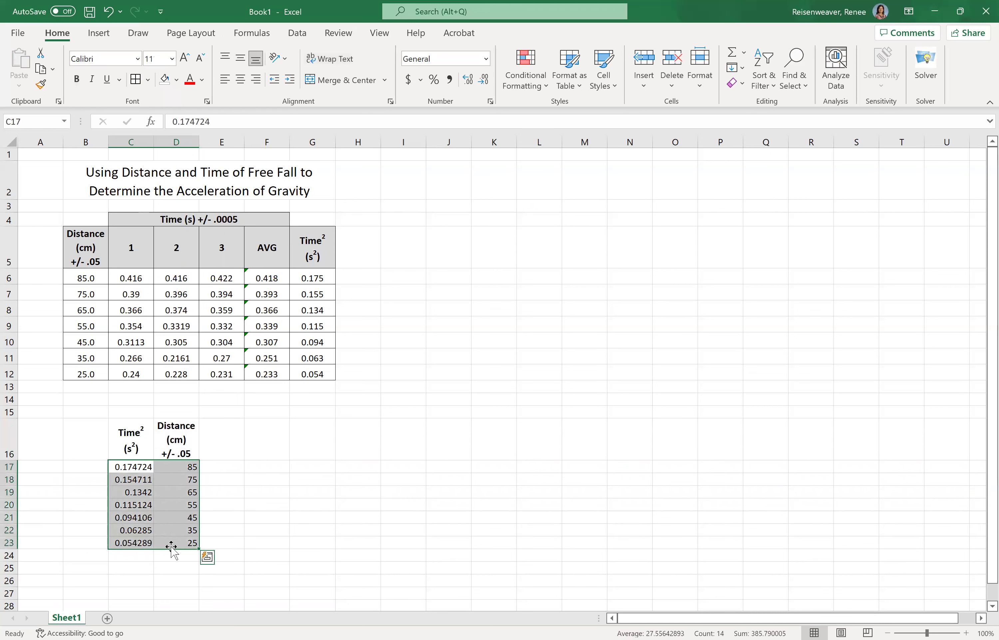
{"action": "left_click", "coordinate": [138, 81]}
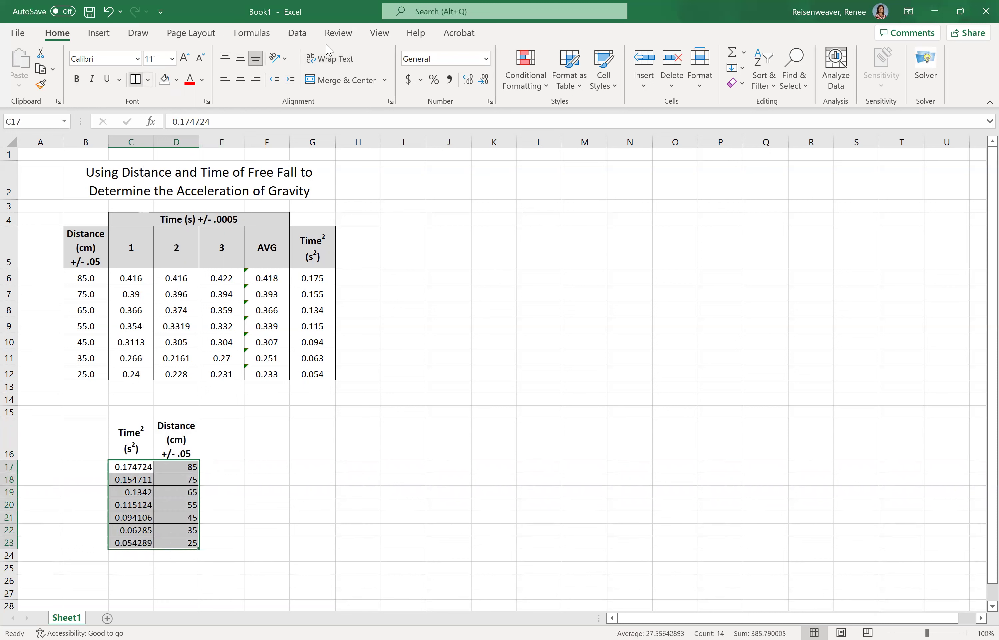
{"action": "left_click", "coordinate": [704, 91]}
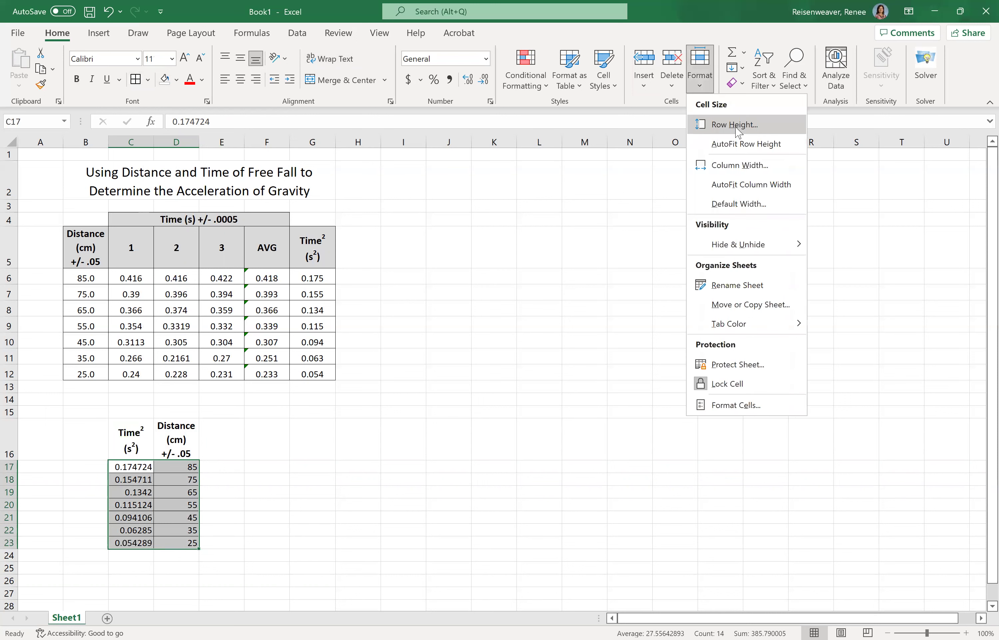
{"action": "left_click", "coordinate": [739, 132]}
{"action": "type", "text": "18"}
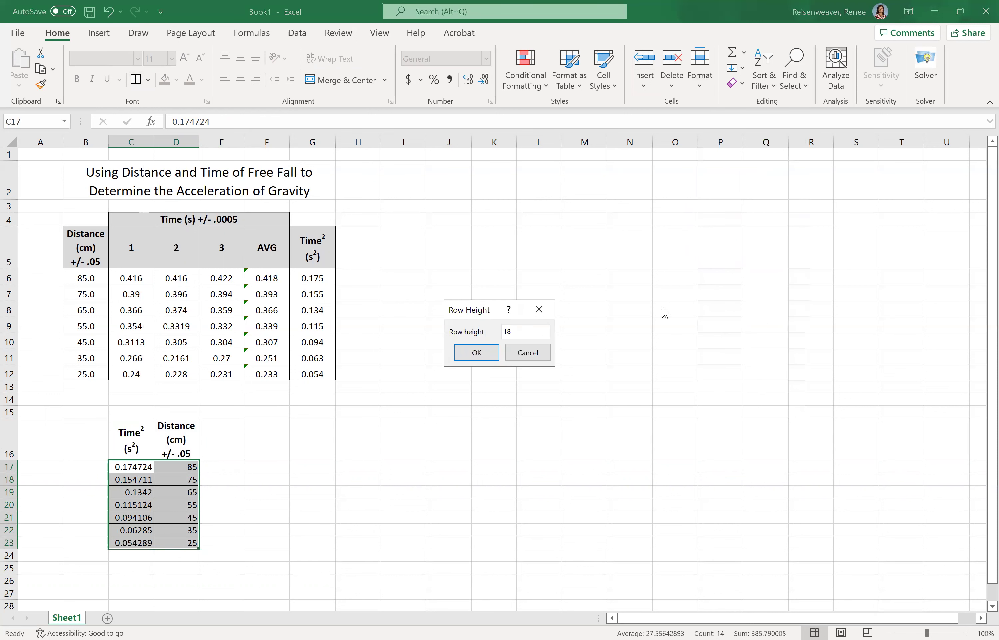
{"action": "left_click", "coordinate": [486, 349]}
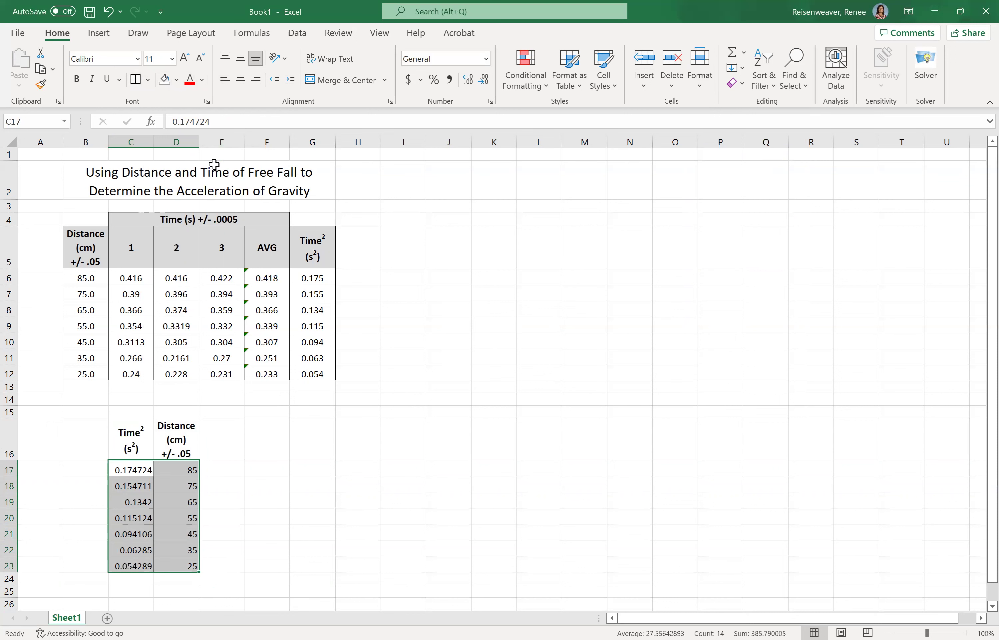
{"action": "left_click", "coordinate": [241, 84]}
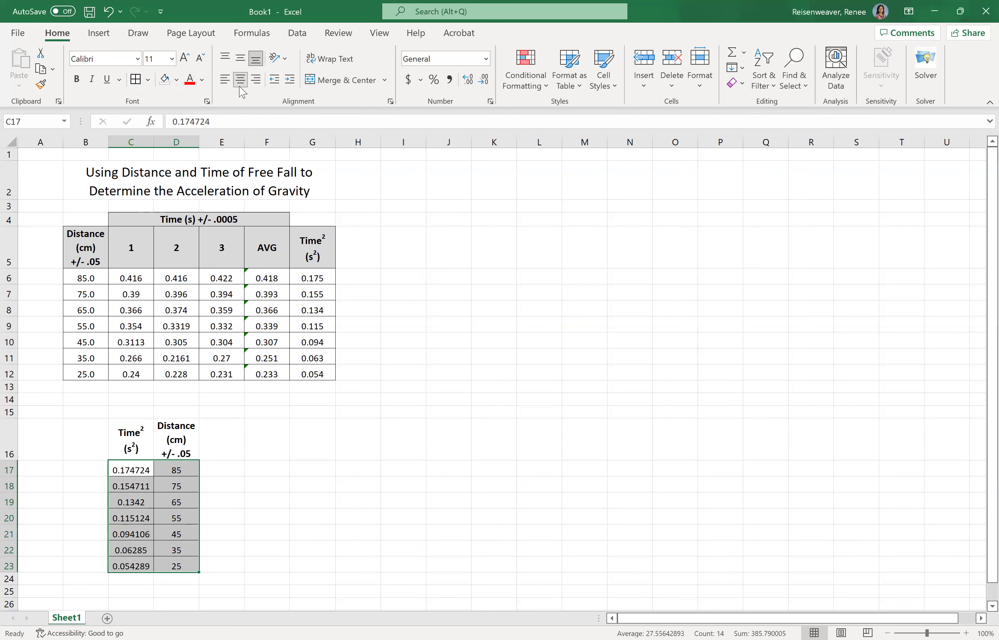
Show the Time² values to three decimals and the distances to one decimal
{"action": "left_click", "coordinate": [132, 501]}
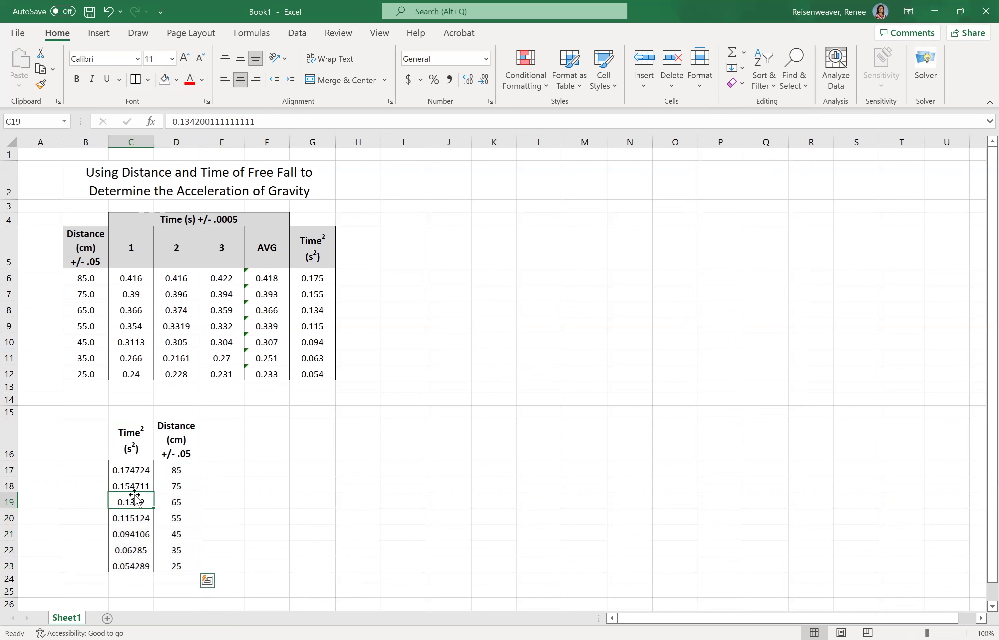
{"action": "left_click_drag", "start_coordinate": [134, 470], "coordinate": [126, 564]}
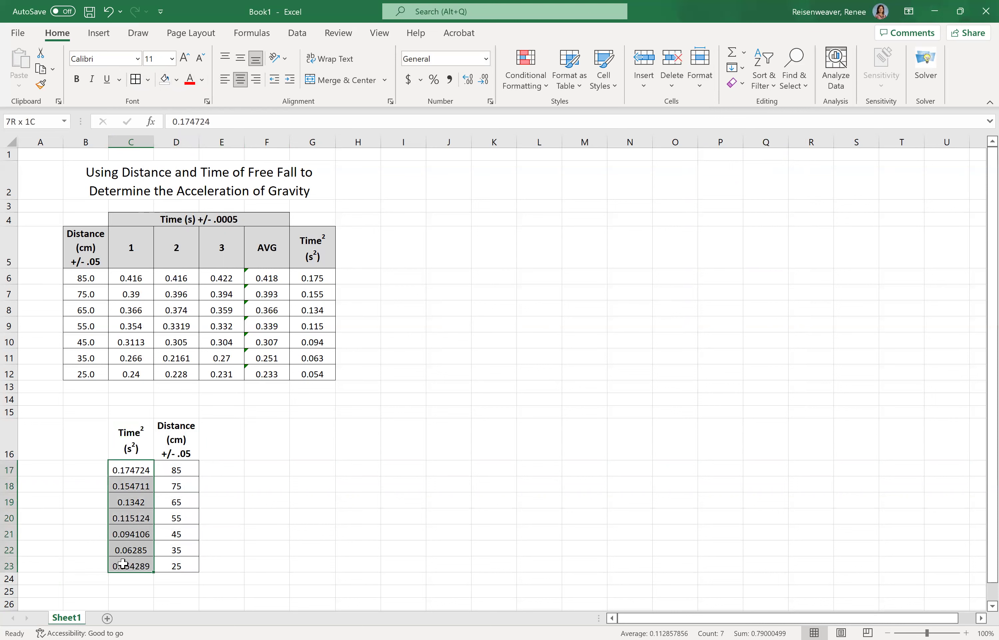
{"action": "left_click", "coordinate": [474, 85]}
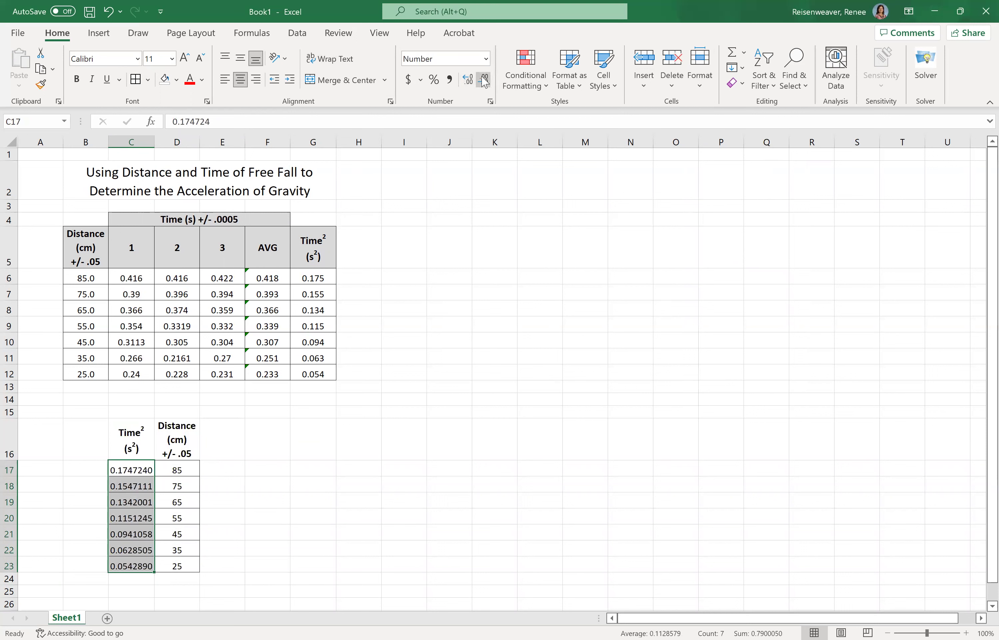
{"action": "left_click", "coordinate": [484, 82]}
{"action": "left_click", "coordinate": [484, 81]}
{"action": "left_click", "coordinate": [484, 81]}
{"action": "left_click", "coordinate": [484, 80]}
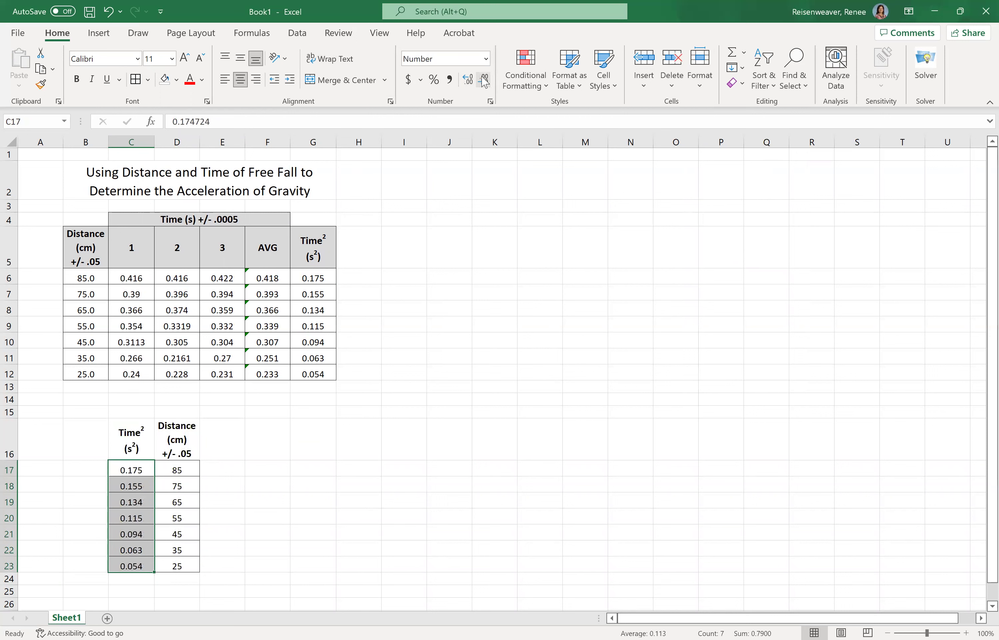
{"action": "left_click_drag", "start_coordinate": [193, 471], "coordinate": [189, 561]}
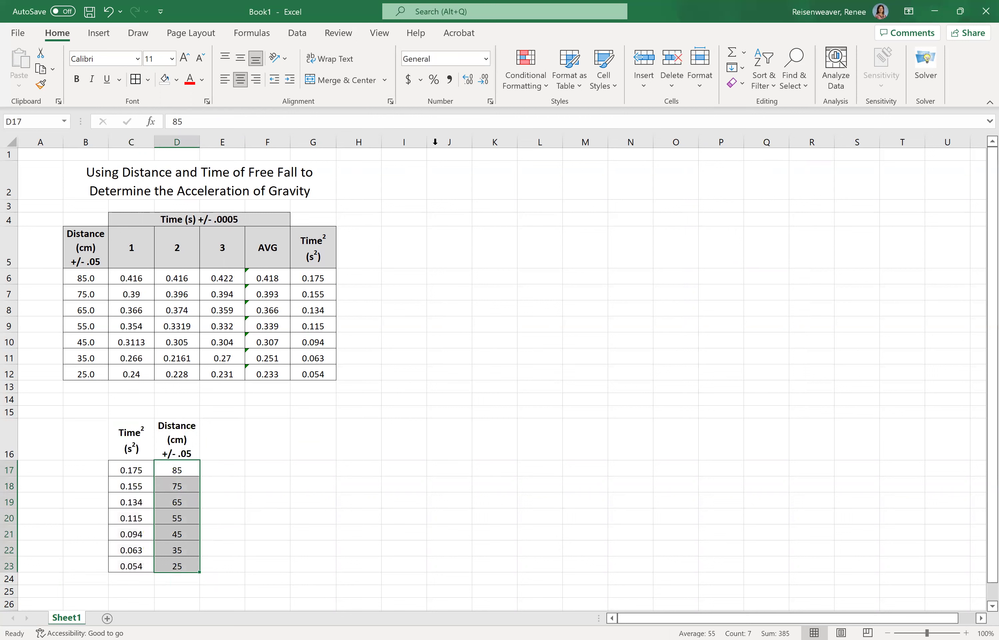
{"action": "left_click", "coordinate": [470, 82]}
{"action": "left_click", "coordinate": [345, 561]}
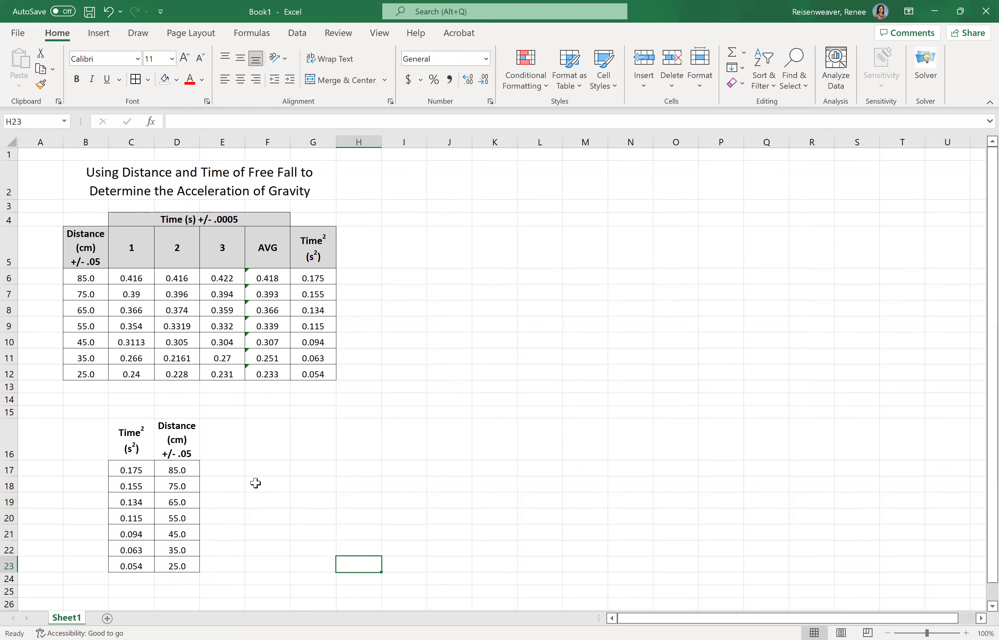
Shade the two headers C16:D16 light grey
{"action": "left_click", "coordinate": [135, 447]}
{"action": "left_click_drag", "start_coordinate": [135, 447], "coordinate": [178, 445]}
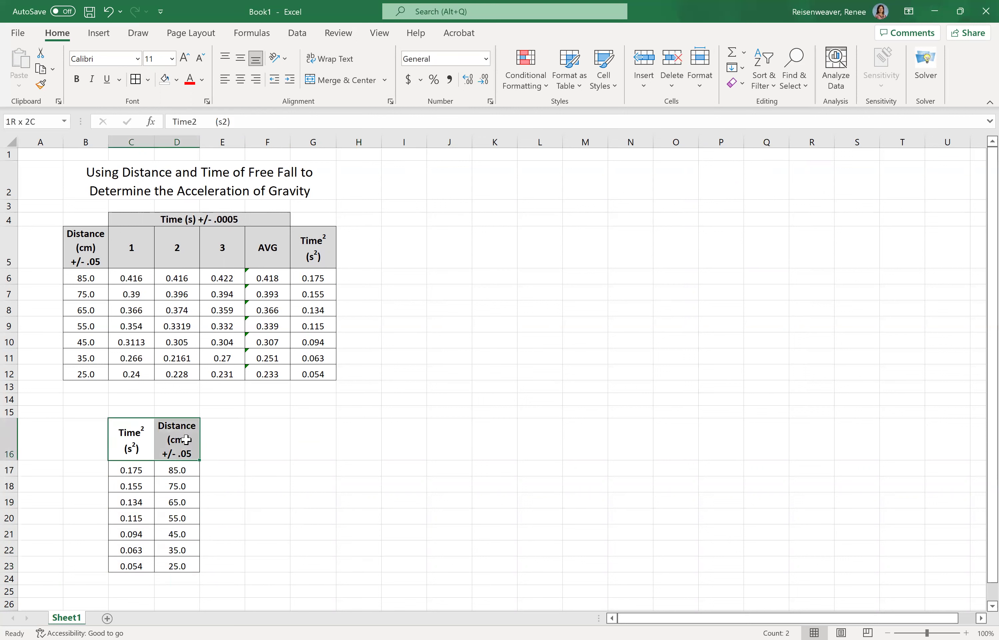
{"action": "left_click", "coordinate": [176, 80]}
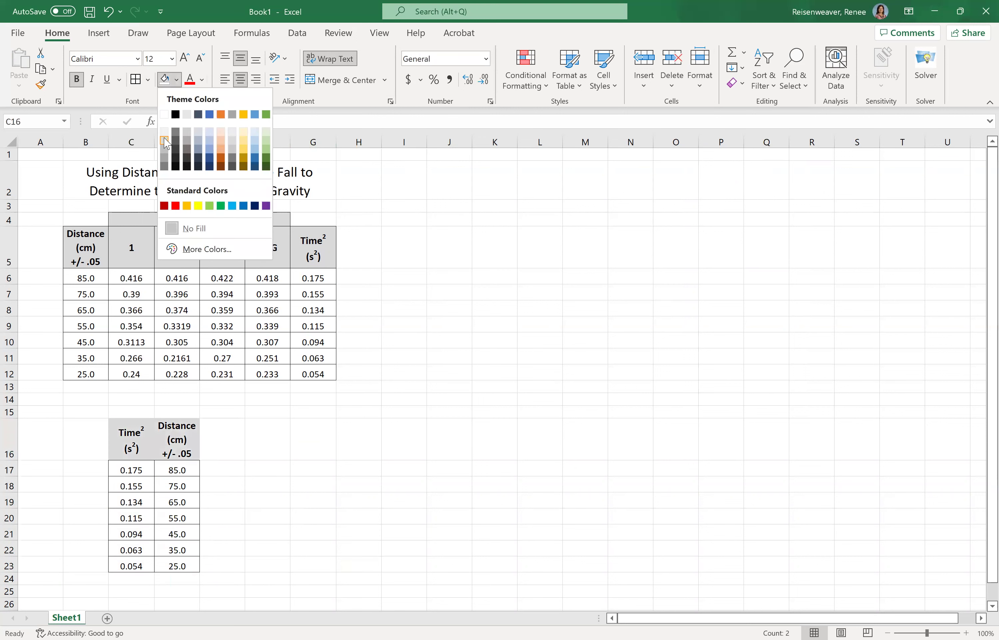
{"action": "left_click", "coordinate": [166, 144]}
{"action": "left_click", "coordinate": [366, 514]}
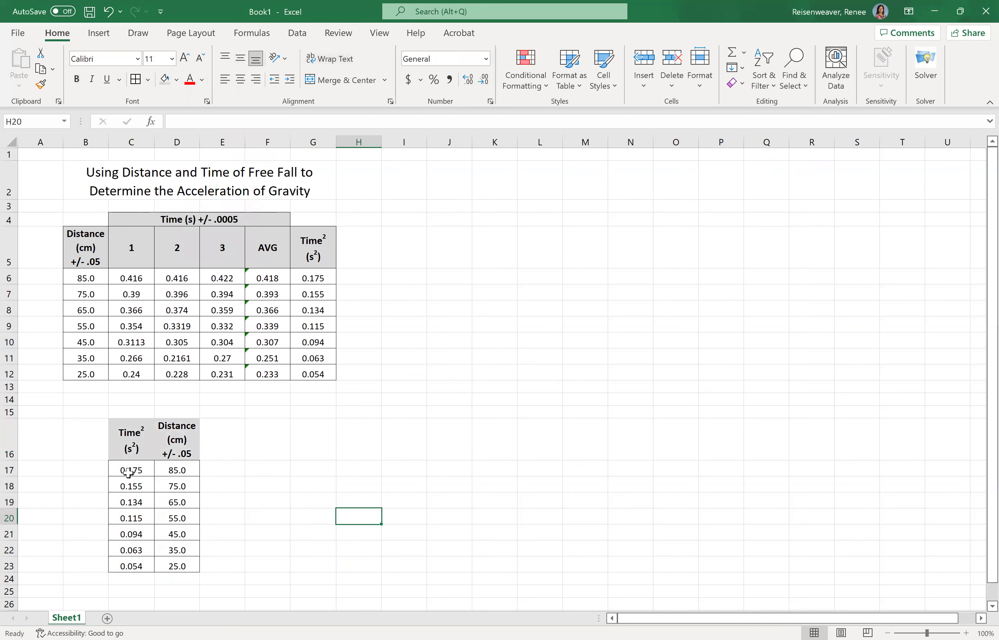
{"action": "left_click_drag", "start_coordinate": [129, 473], "coordinate": [172, 566]}
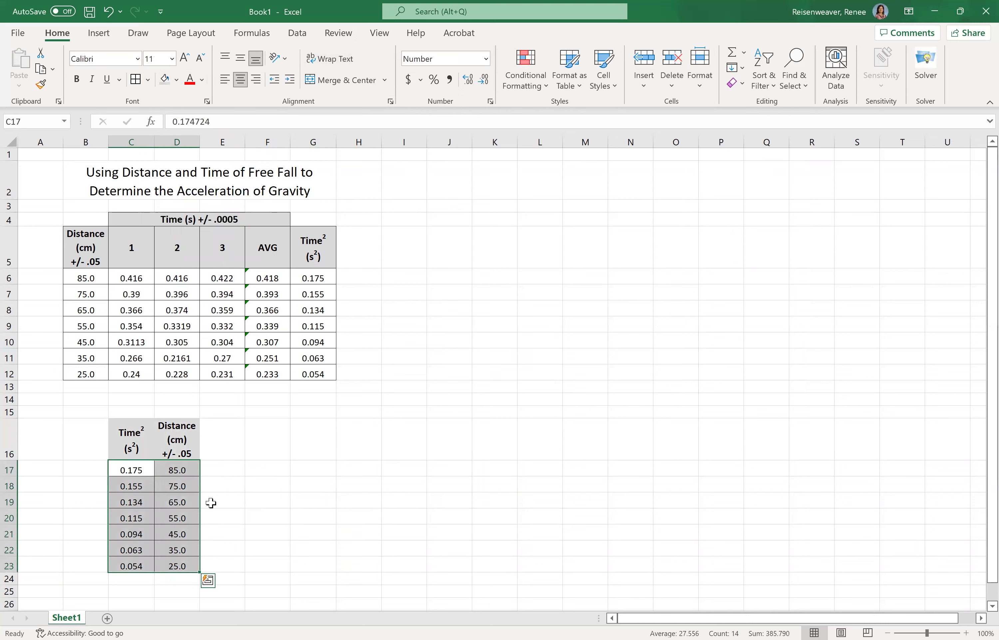
Insert a Scatter with Smooth Lines and Markers chart beside the tables, titled Distance vs Time
{"action": "left_click", "coordinate": [109, 42]}
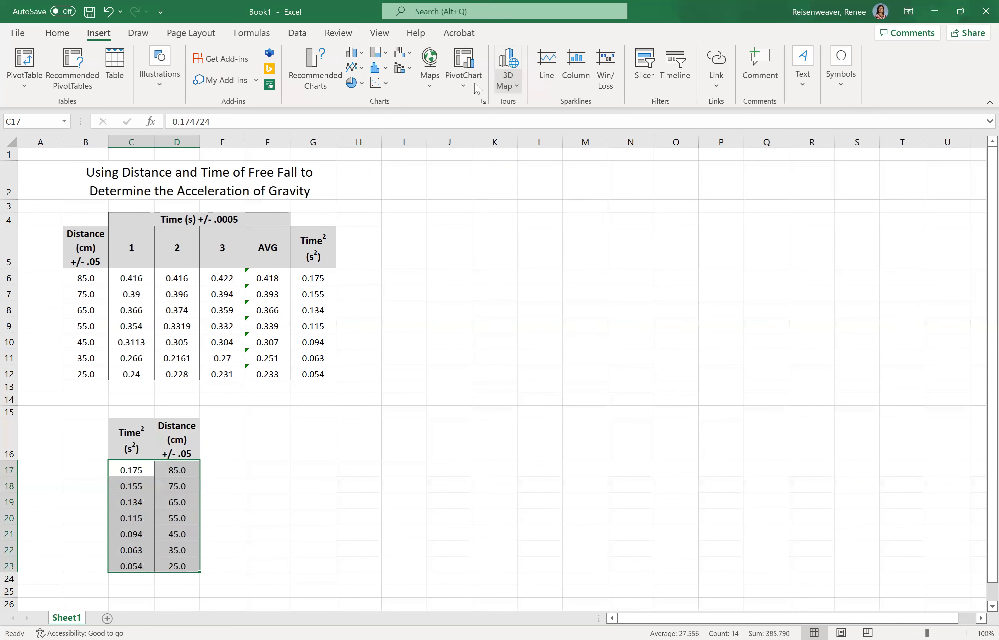
{"action": "left_click", "coordinate": [387, 86]}
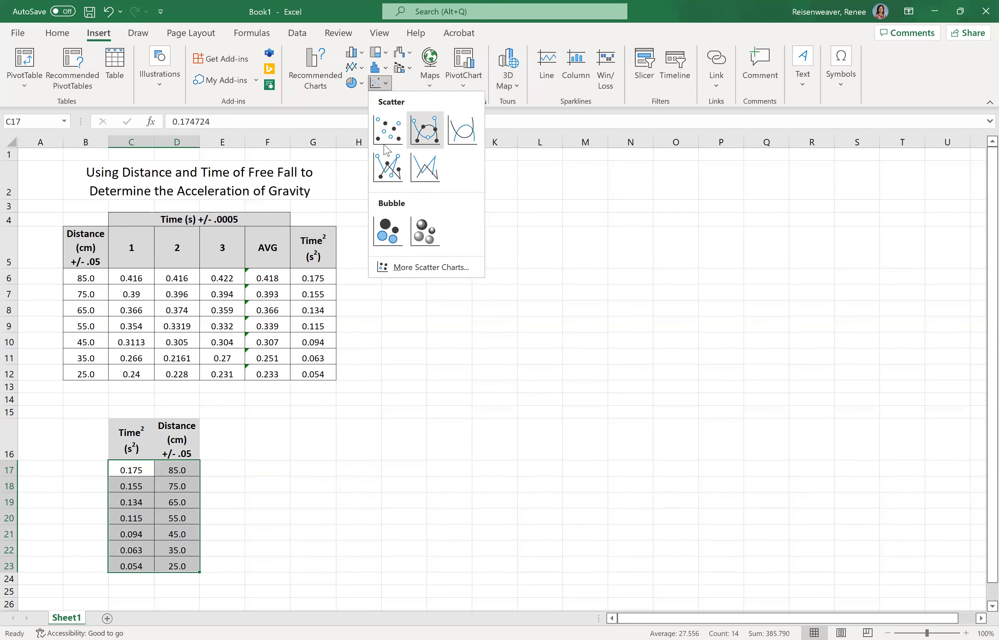
{"action": "left_click", "coordinate": [426, 131]}
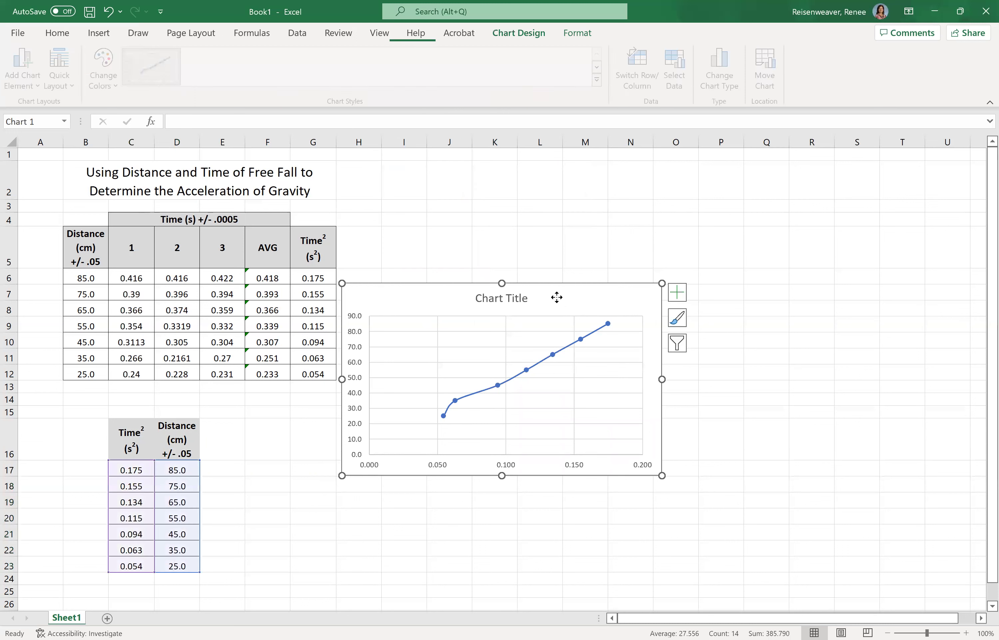
{"action": "left_click_drag", "start_coordinate": [704, 340], "coordinate": [652, 340]}
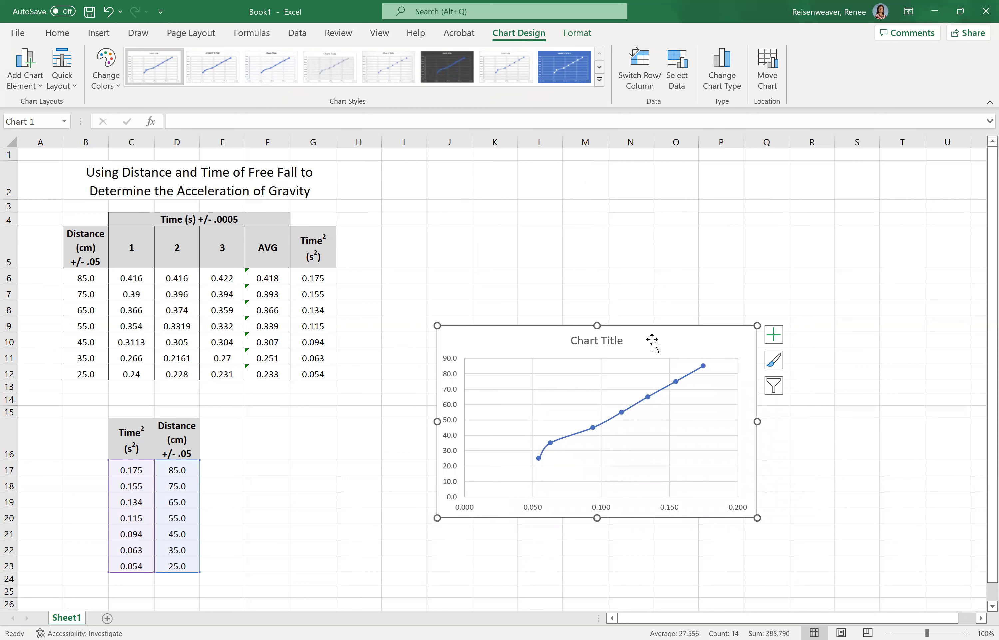
{"action": "left_click", "coordinate": [609, 342]}
{"action": "type", "text": "Distance vs Time"}
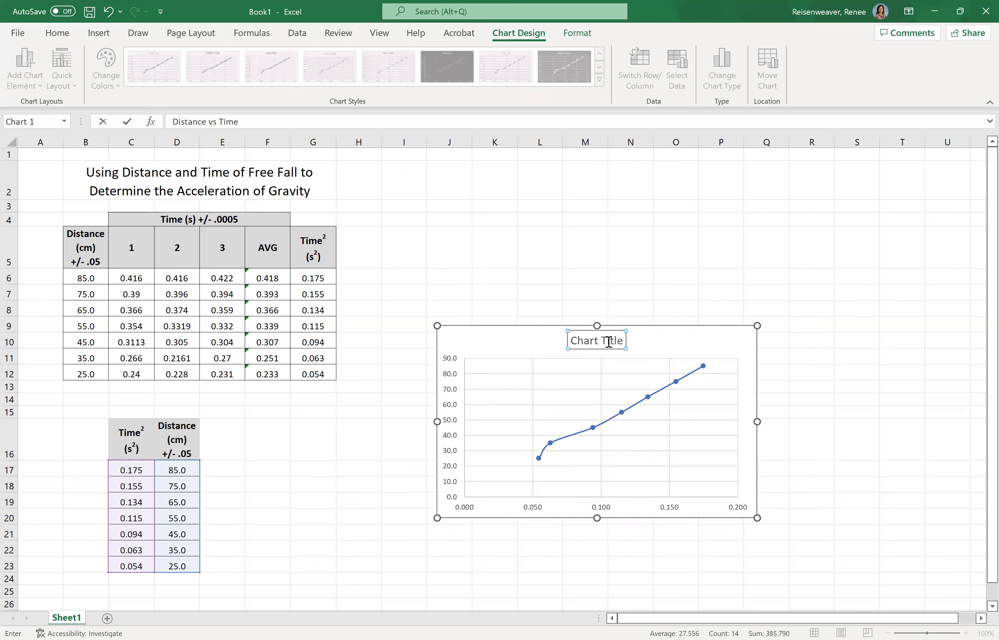
Add axis titles to the chart and label the horizontal axis Time2 (sec2)
{"action": "left_click", "coordinate": [743, 357]}
{"action": "left_click", "coordinate": [774, 334]}
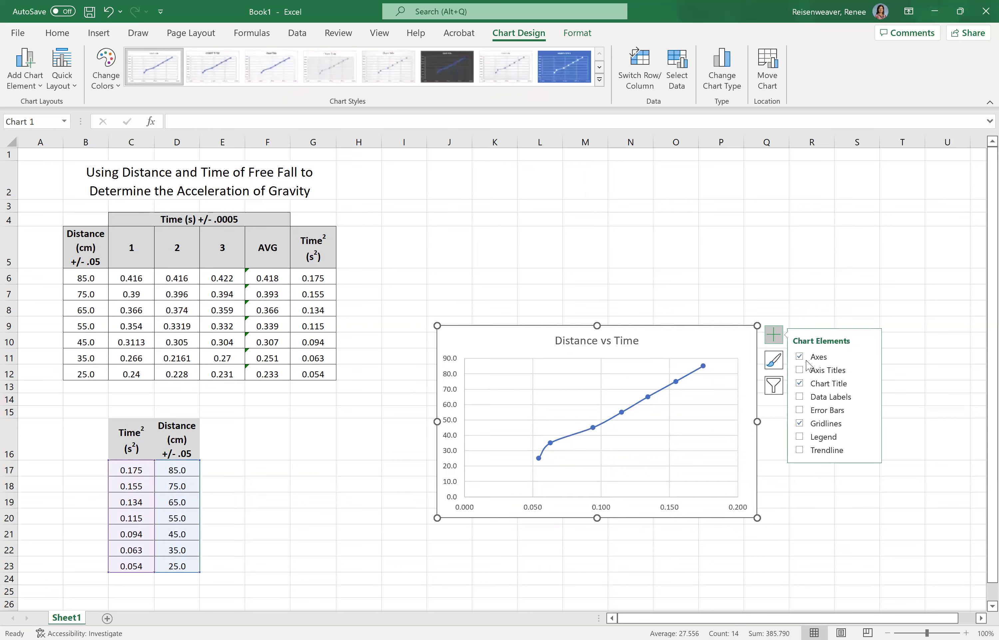
{"action": "left_click", "coordinate": [803, 370]}
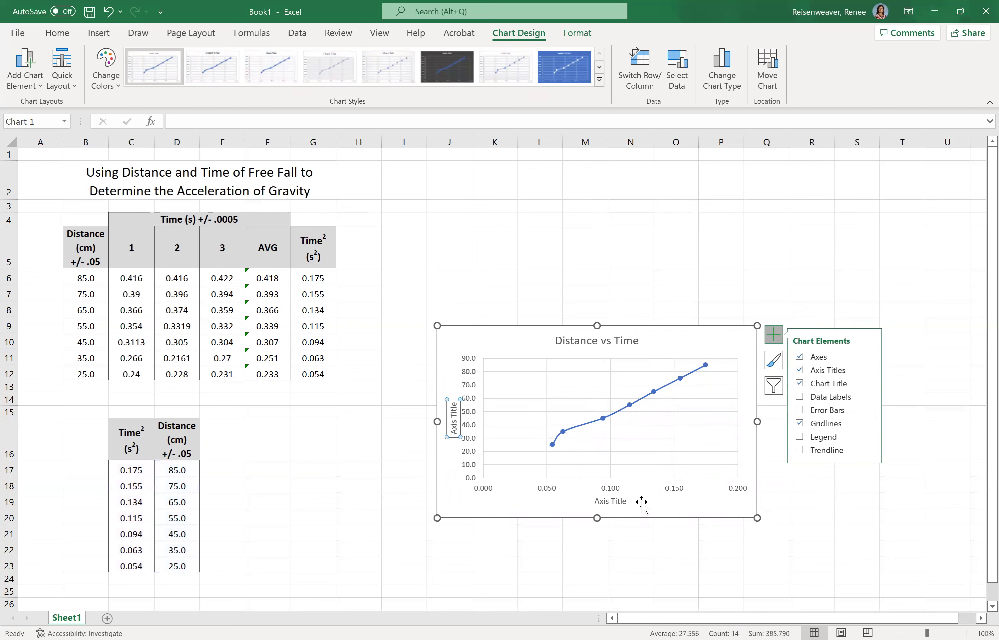
{"action": "left_click", "coordinate": [614, 506]}
{"action": "type", "text": "Time"}
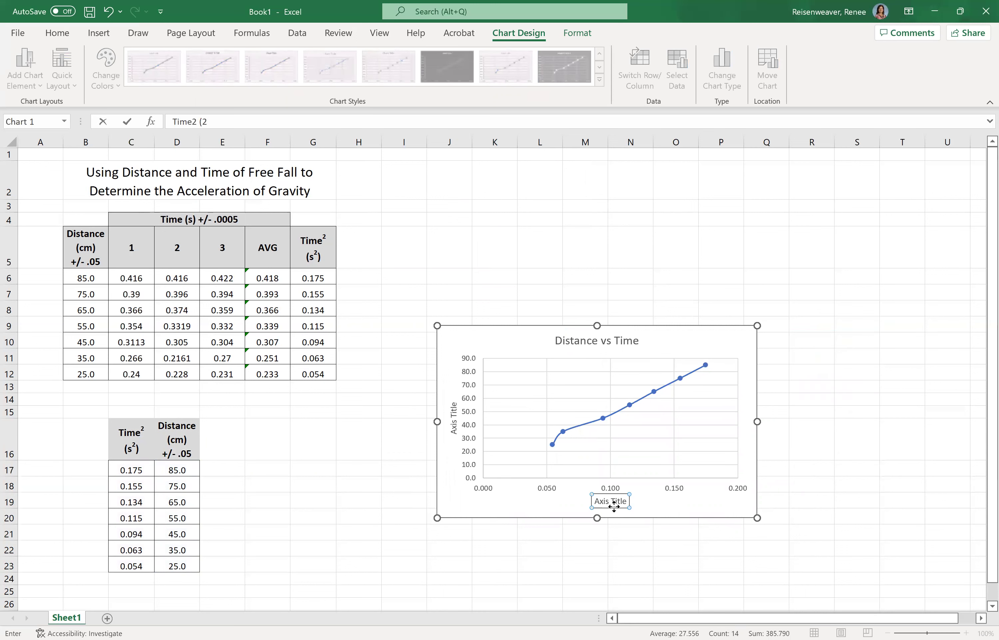
{"action": "type", "text": "2 (sec2"}
{"action": "key", "text": "Return"}
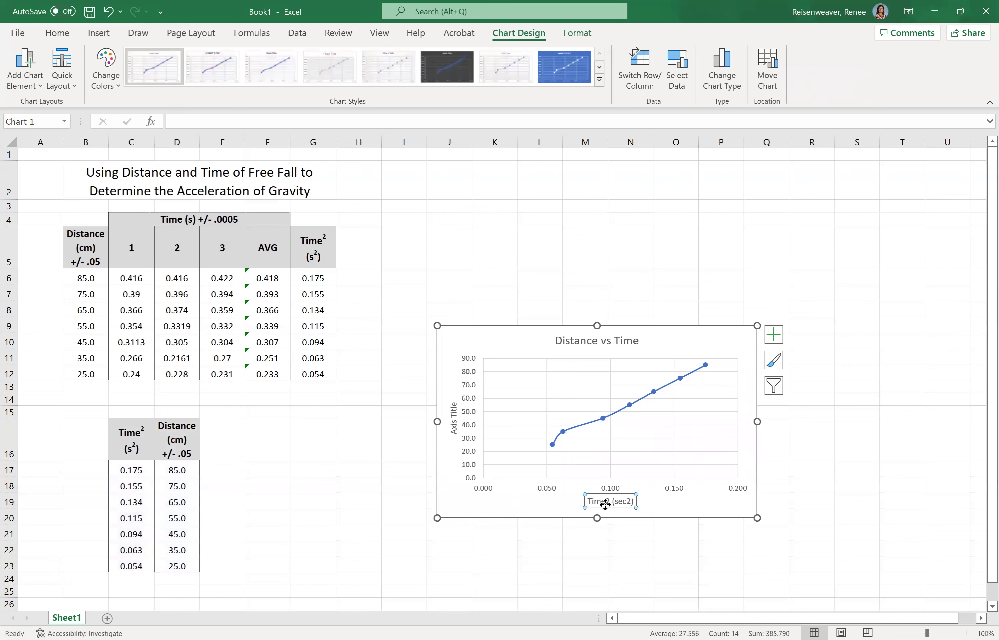
Superscript both 2s in the horizontal axis title so it reads Time² (sec²)
{"action": "left_click", "coordinate": [607, 504]}
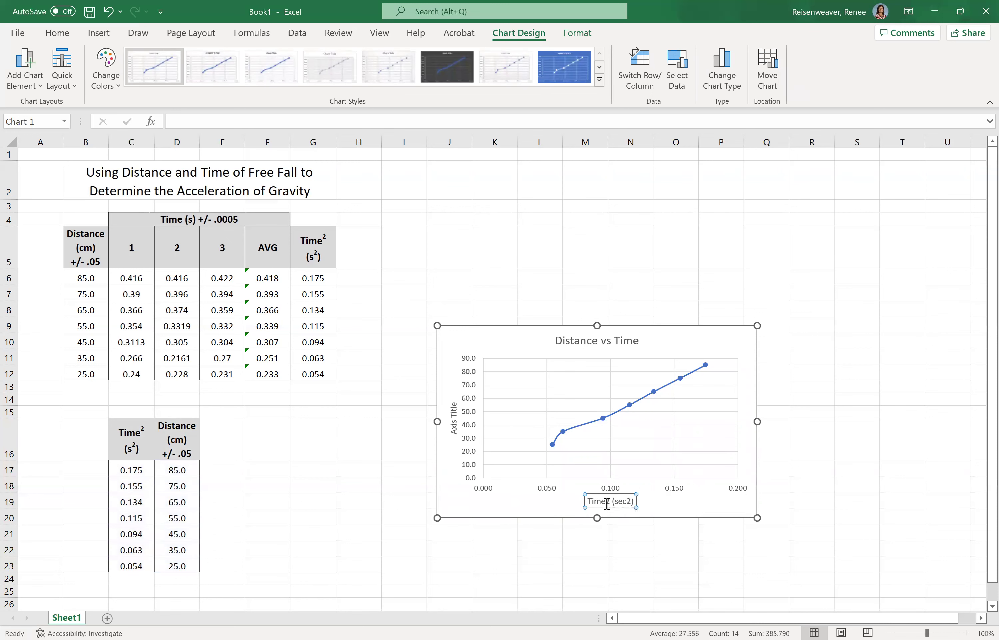
{"action": "left_click_drag", "start_coordinate": [606, 503], "coordinate": [612, 507]}
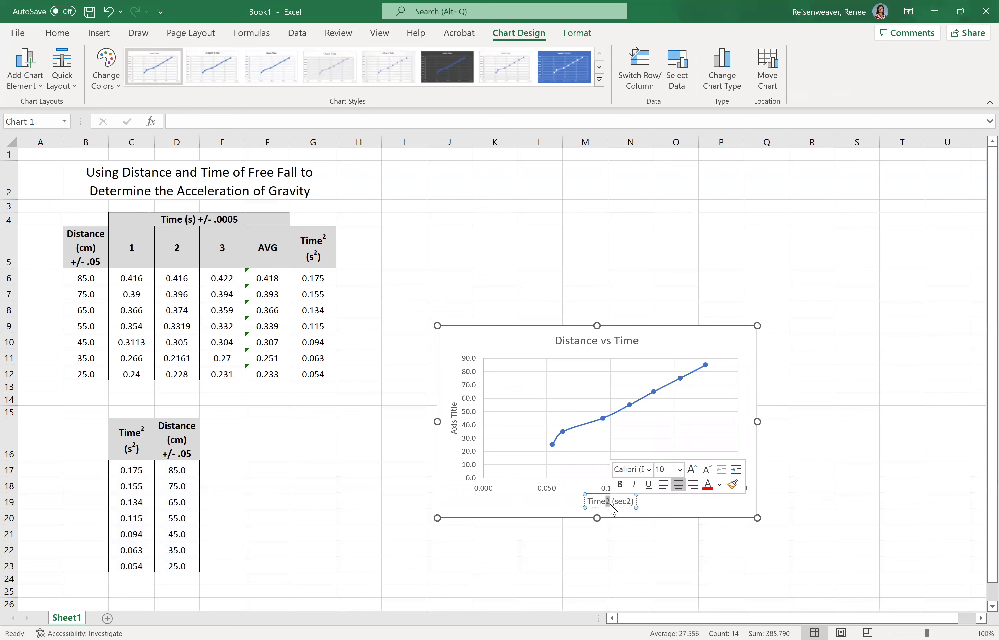
{"action": "left_click", "coordinate": [59, 36]}
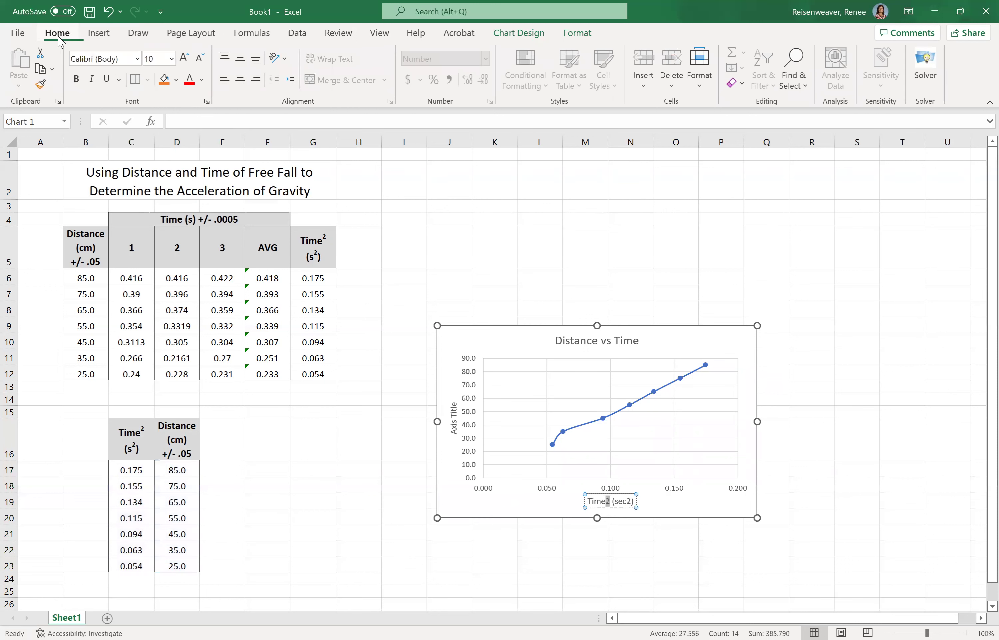
{"action": "left_click", "coordinate": [701, 87]}
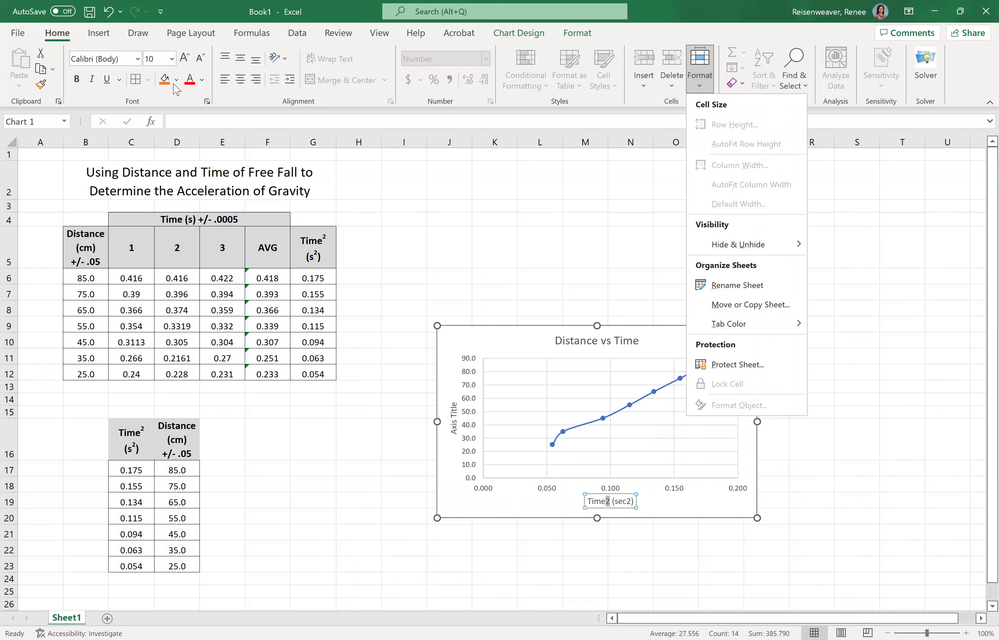
{"action": "left_click", "coordinate": [212, 107]}
{"action": "left_click", "coordinate": [207, 102]}
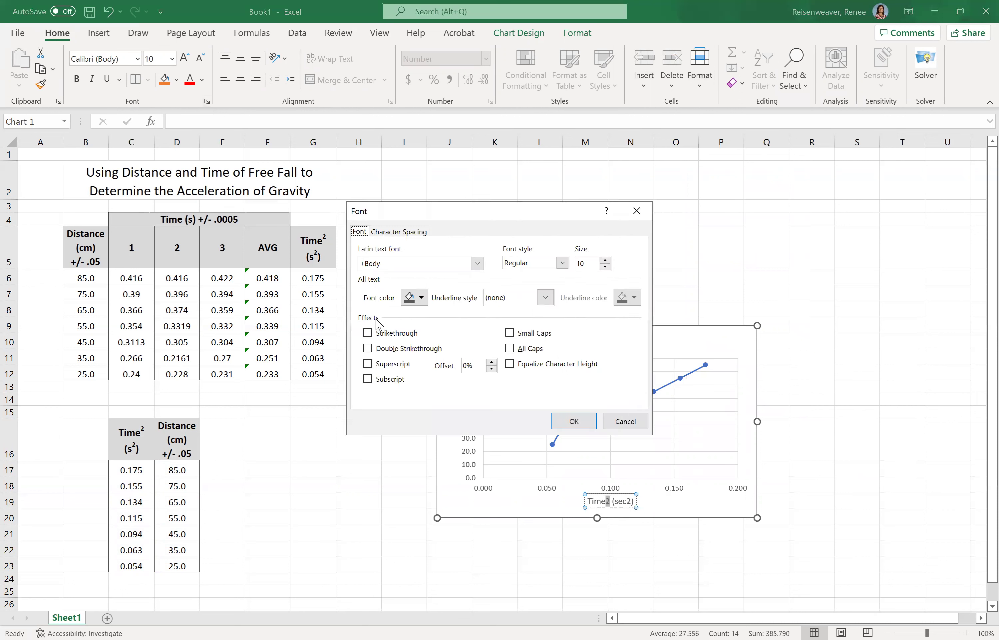
{"action": "left_click", "coordinate": [368, 365]}
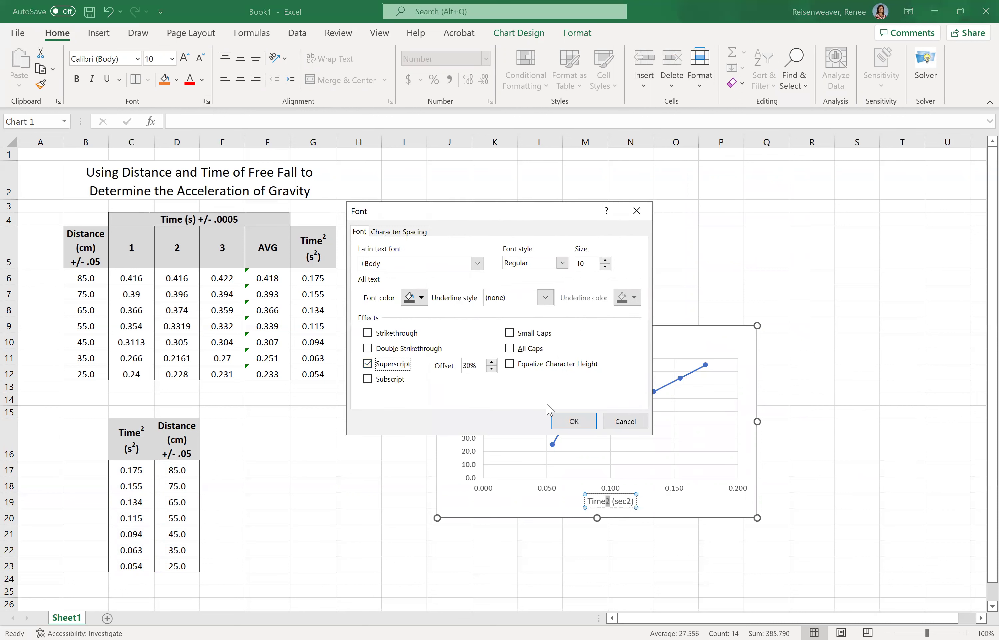
{"action": "left_click", "coordinate": [574, 421]}
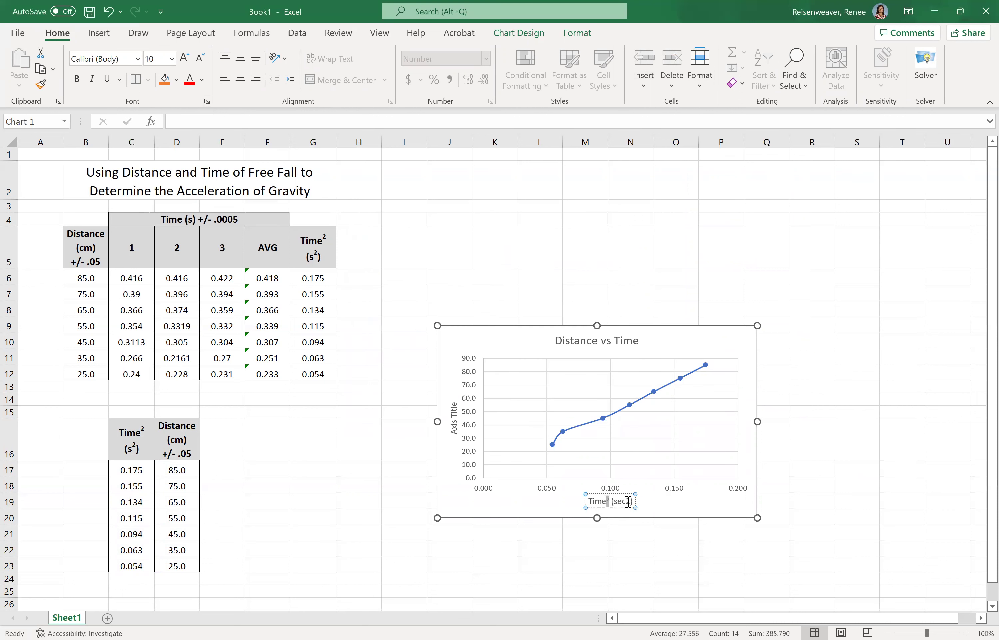
{"action": "left_click_drag", "start_coordinate": [634, 501], "coordinate": [626, 501]}
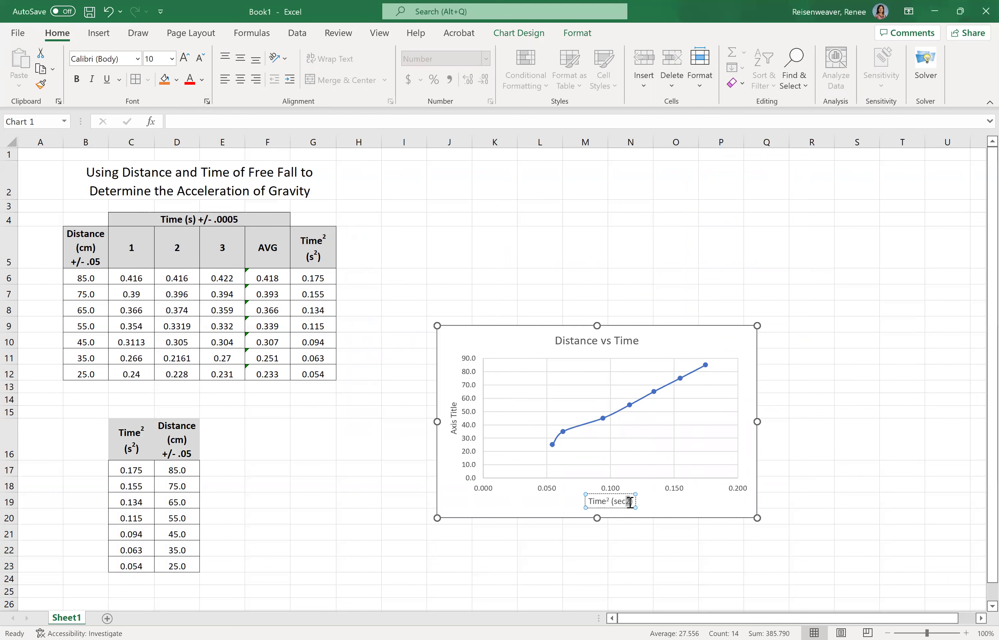
{"action": "left_click", "coordinate": [208, 102]}
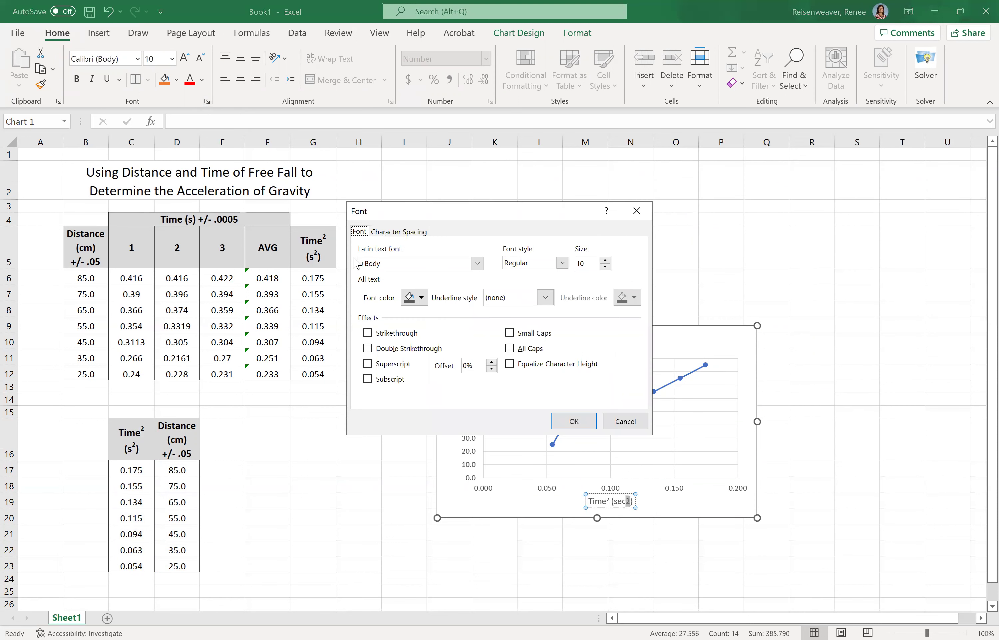
{"action": "left_click", "coordinate": [368, 363]}
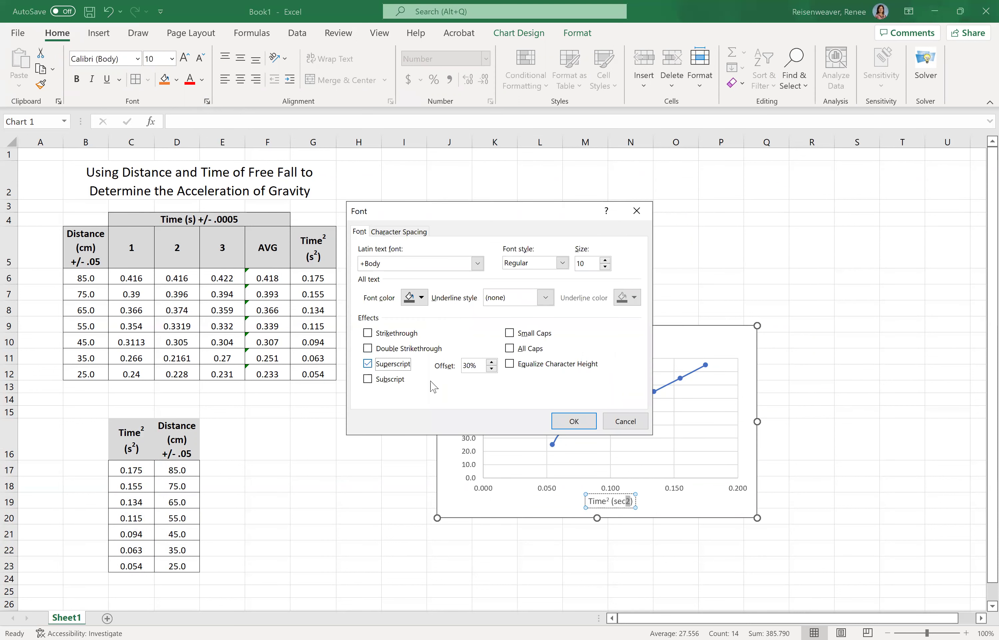
{"action": "left_click", "coordinate": [574, 421]}
{"action": "left_click", "coordinate": [661, 528]}
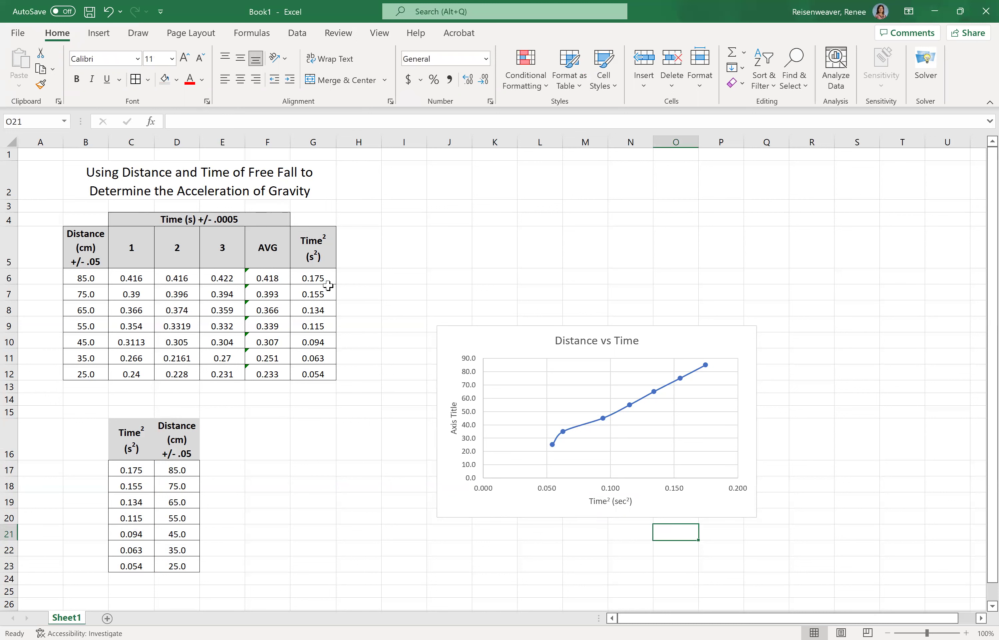
{"action": "left_click", "coordinate": [356, 249]}
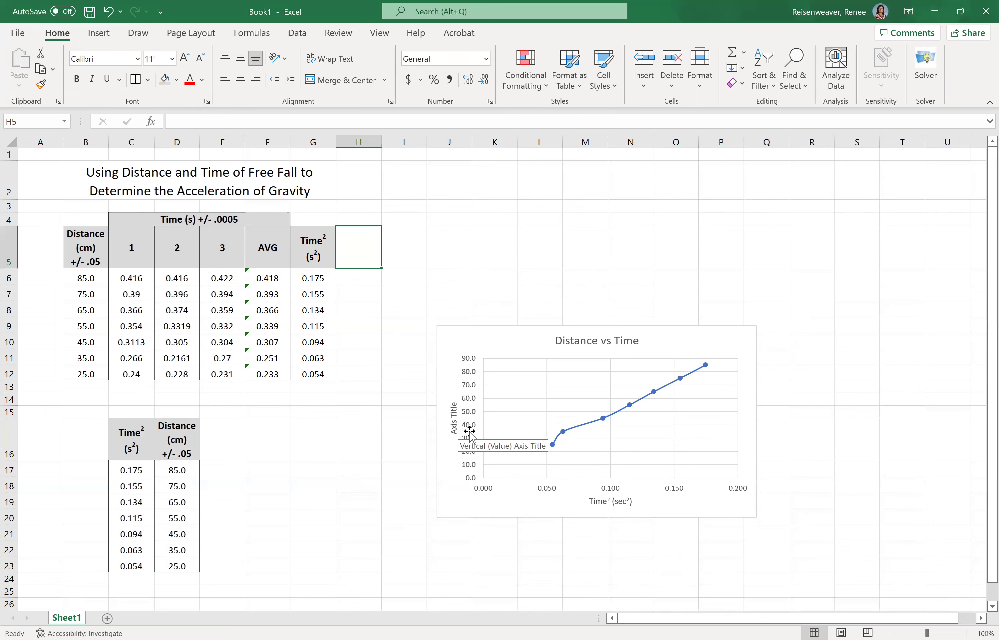
{"action": "left_click", "coordinate": [454, 415]}
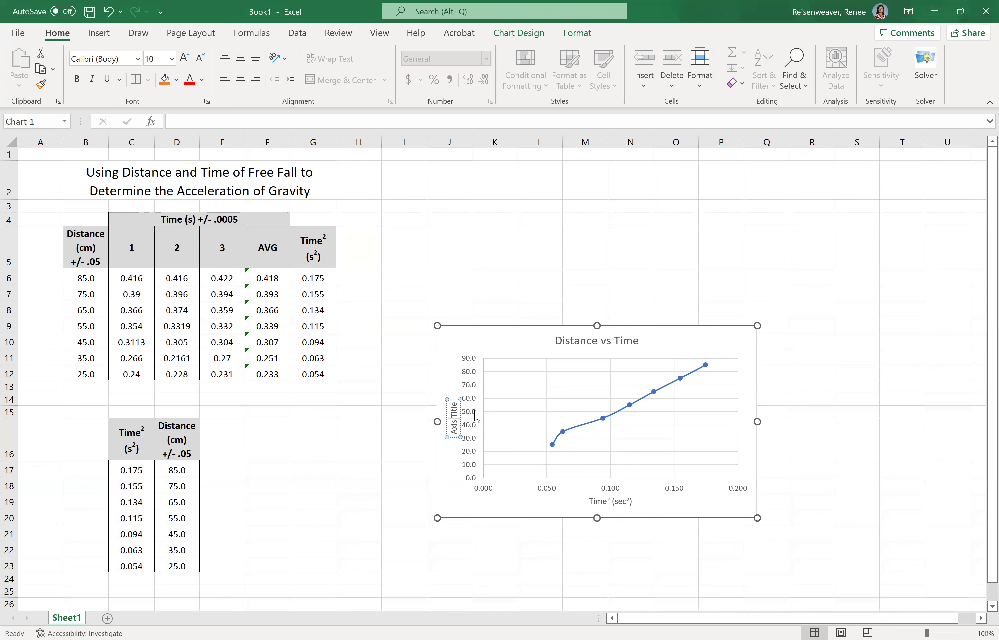
Replace the vertical axis placeholder title with Distance (cm) +/- .05
{"action": "key", "text": "BackSpace"}
{"action": "key", "text": "BackSpace"}
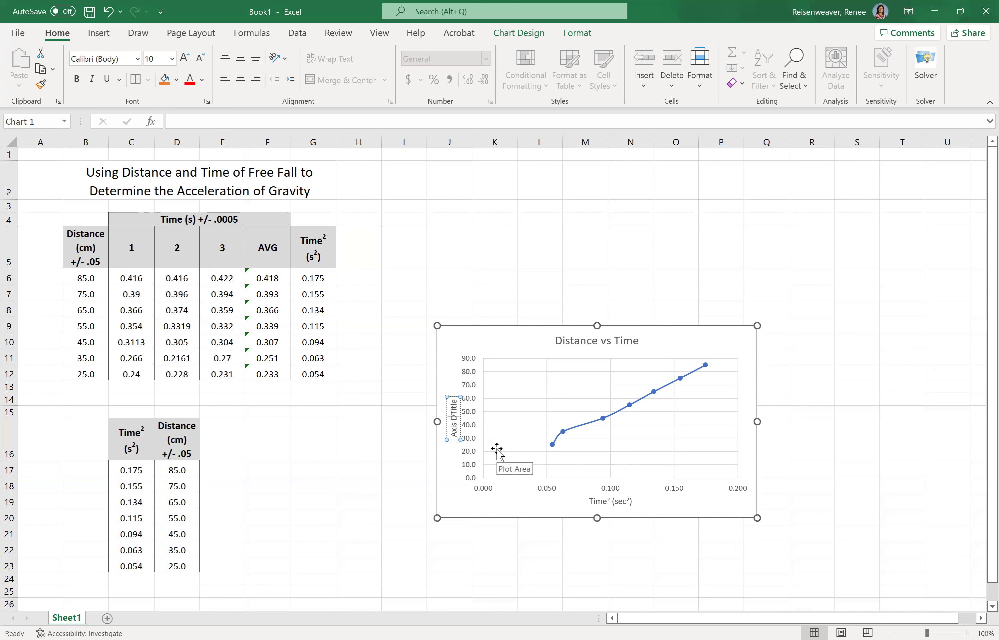
{"action": "key", "text": "BackSpace"}
{"action": "key", "text": "BackSpace"}
{"action": "key", "text": "BackSpace"}
{"action": "key", "text": "BackSpace"}
{"action": "key", "text": "BackSpace"}
{"action": "key", "text": "BackSpace"}
{"action": "type", "text": "Distance (cm) +/"}
{"action": "key", "text": "BackSpace"}
{"action": "key", "text": "BackSpace"}
{"action": "key", "text": "BackSpace"}
{"action": "type", "text": "+/"}
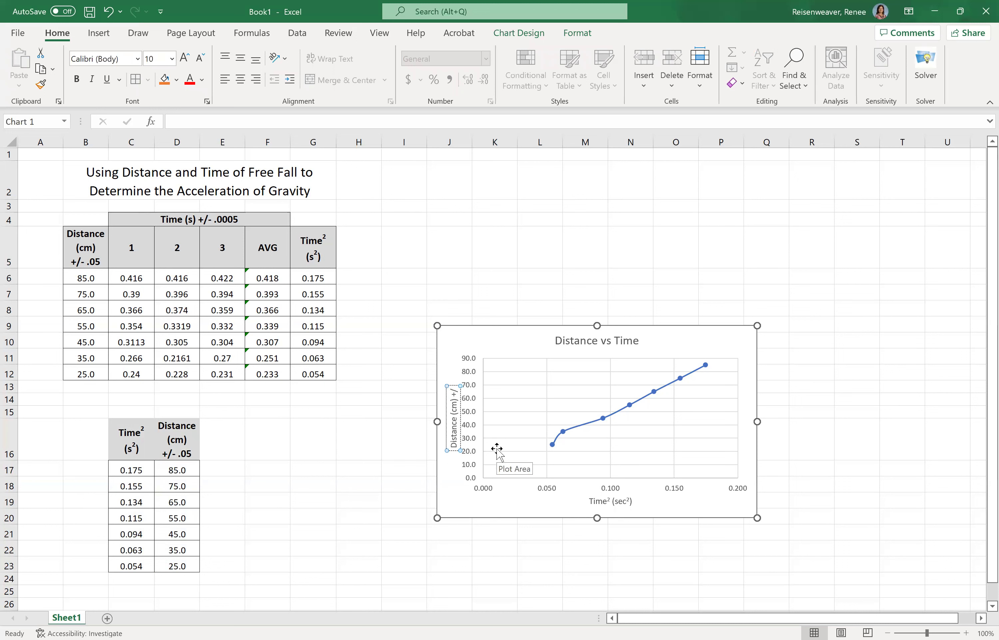
{"action": "type", "text": "- .05"}
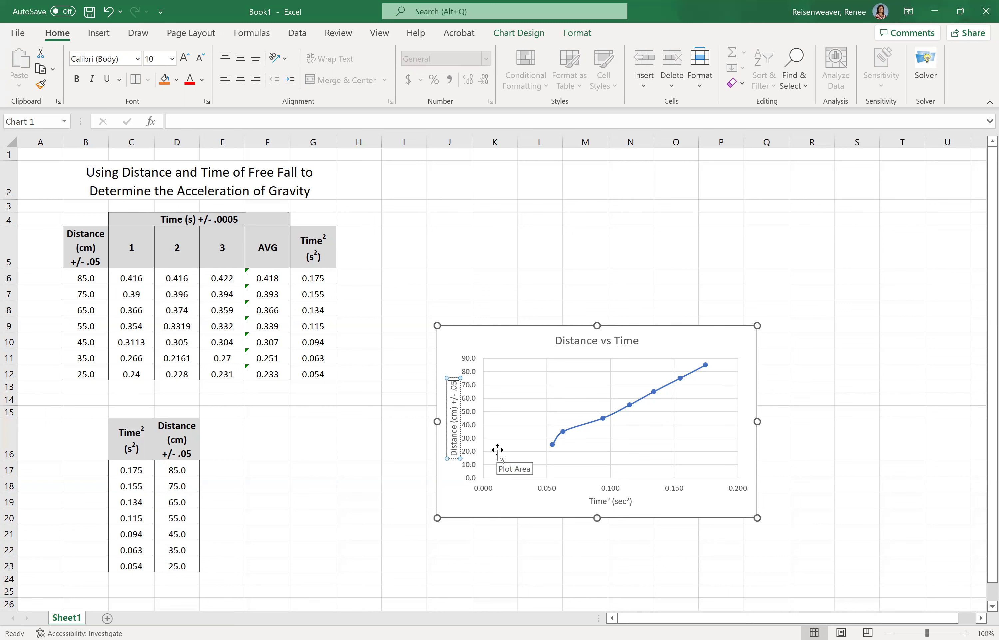
{"action": "left_click", "coordinate": [488, 503]}
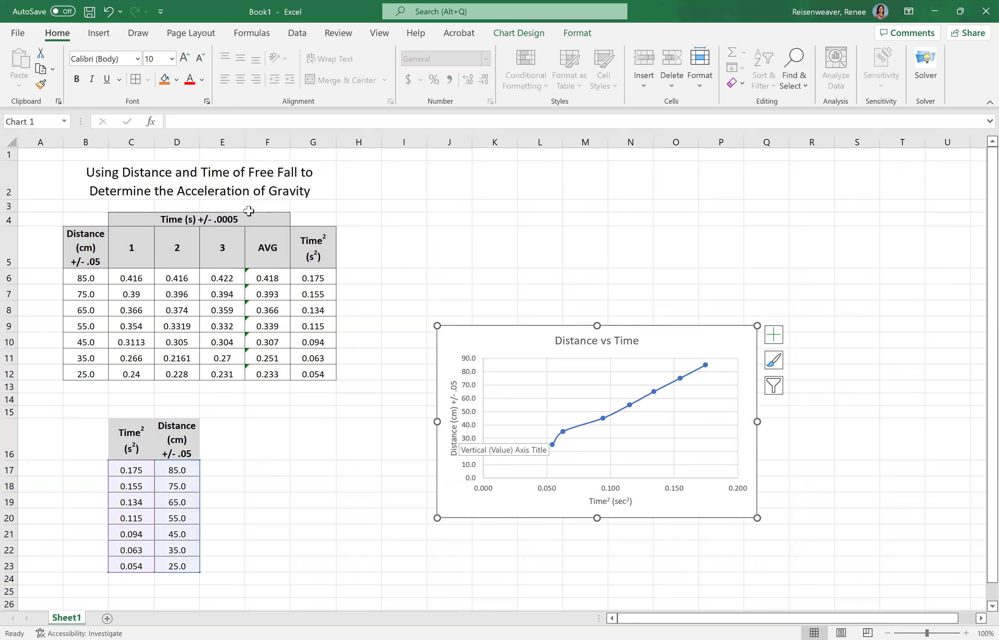
Add a wrapped Standard Deviation header in cell H5
{"action": "left_click", "coordinate": [362, 255]}
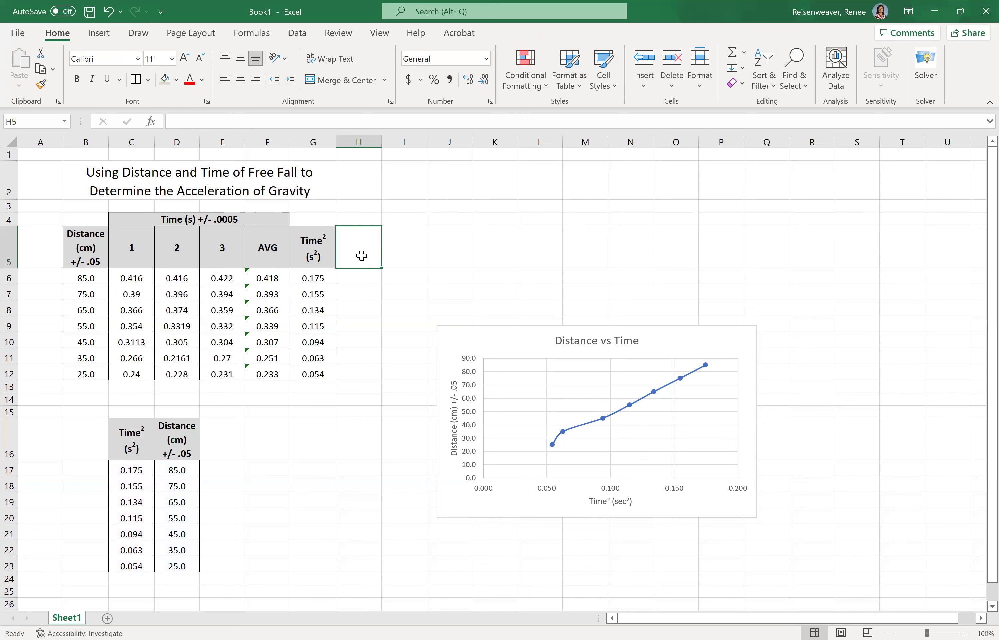
{"action": "type", "text": "Standard"}
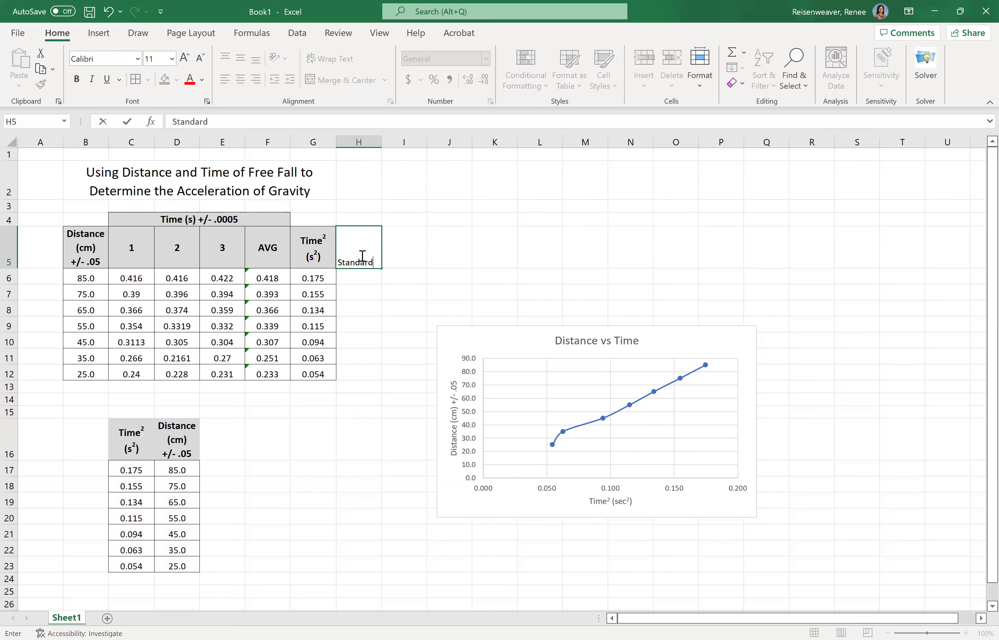
{"action": "type", "text": " Deviation"}
{"action": "key", "text": "Return"}
{"action": "left_click", "coordinate": [362, 254]}
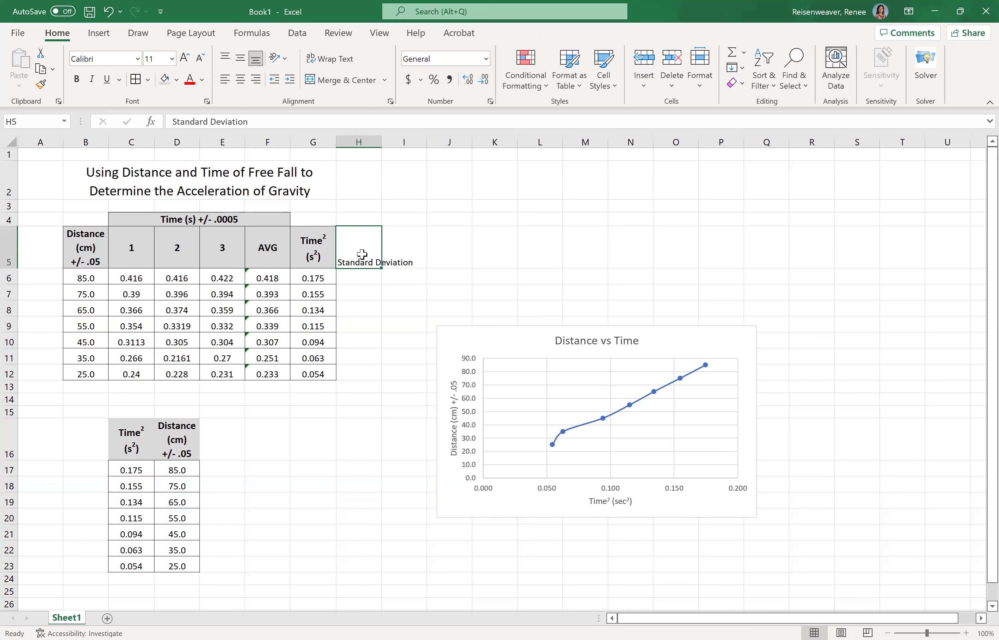
{"action": "left_click", "coordinate": [331, 58]}
Enter =STDEV(C6:E6) in H6 and fill it down to H12
{"action": "left_click", "coordinate": [356, 278]}
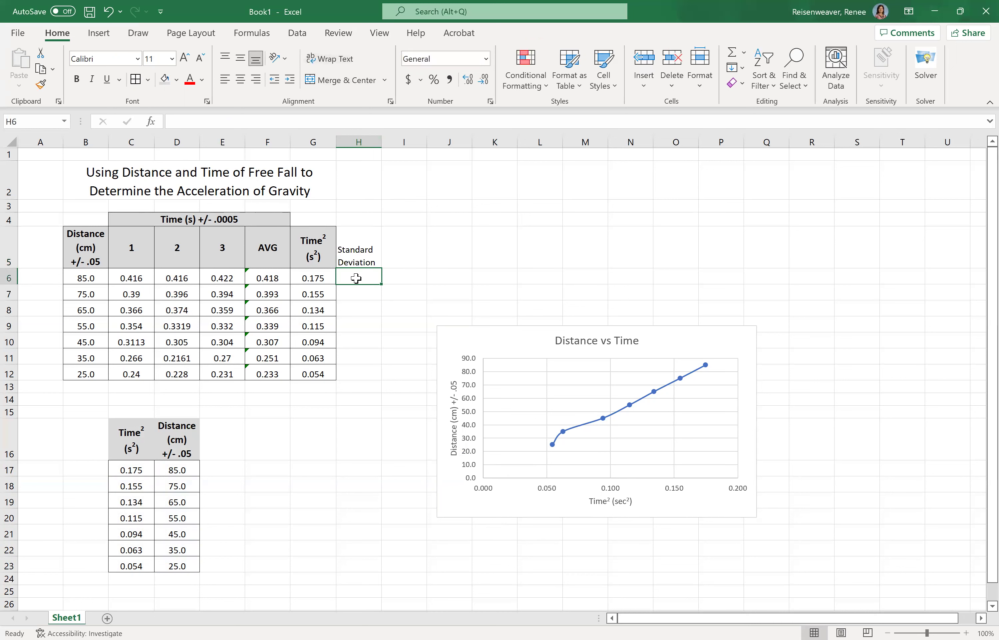
{"action": "type", "text": "="}
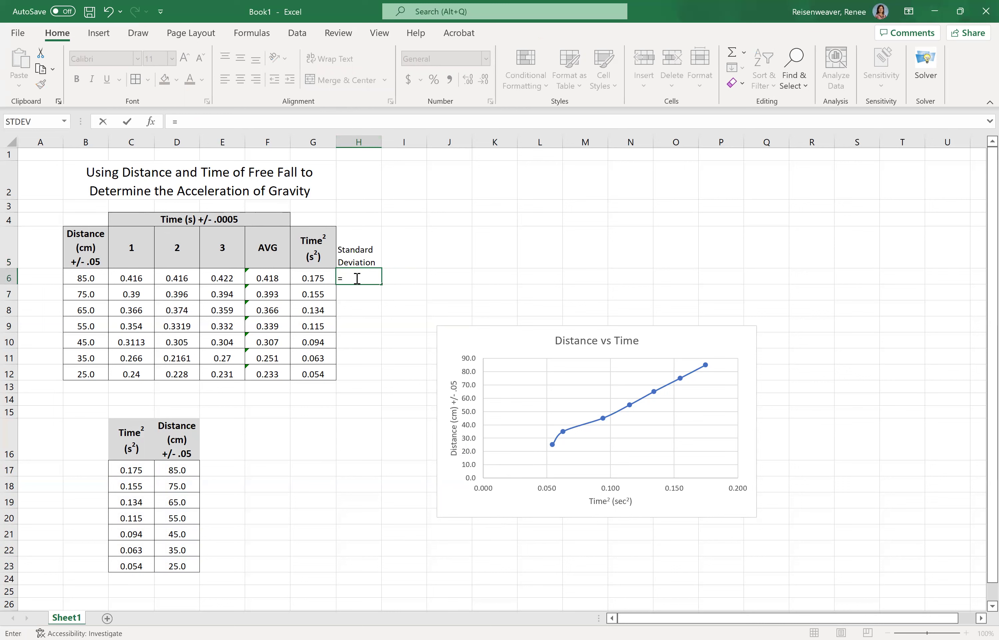
{"action": "type", "text": "STDEV("}
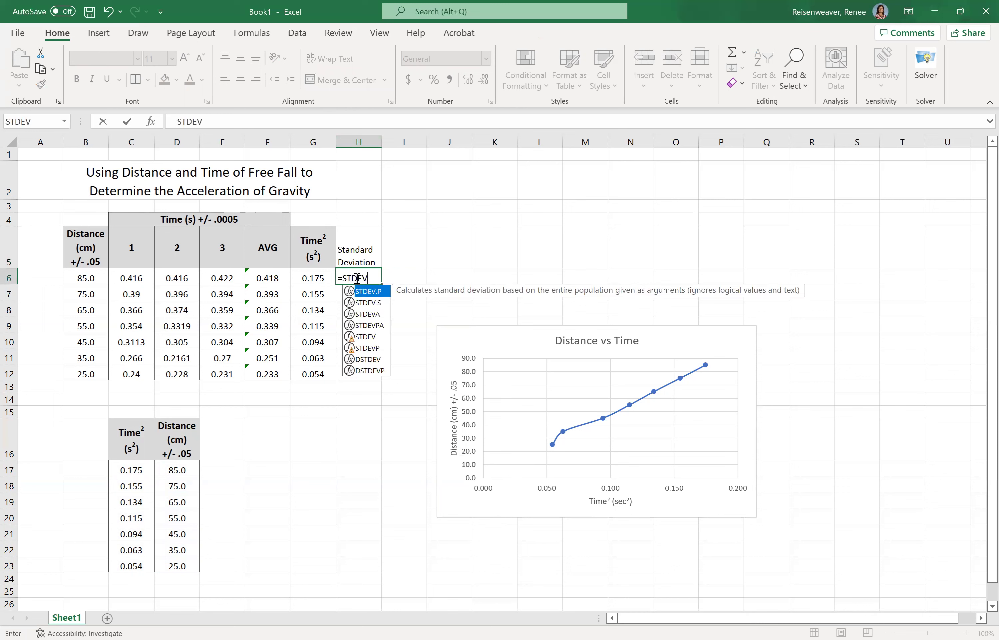
{"action": "left_click", "coordinate": [130, 276]}
{"action": "left_click_drag", "start_coordinate": [131, 276], "coordinate": [225, 285]}
{"action": "key", "text": "Return"}
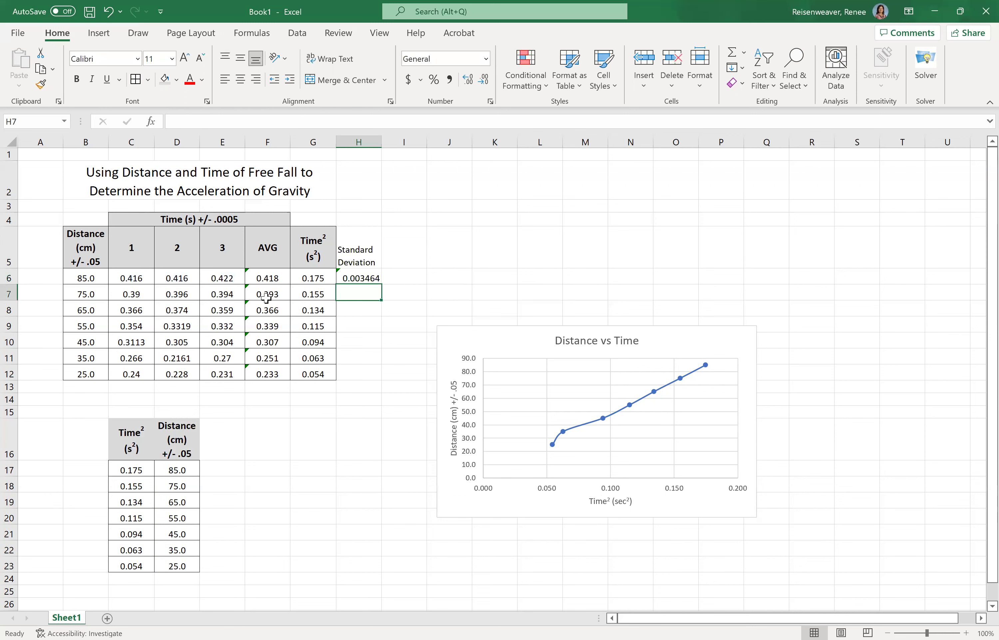
{"action": "left_click", "coordinate": [362, 276]}
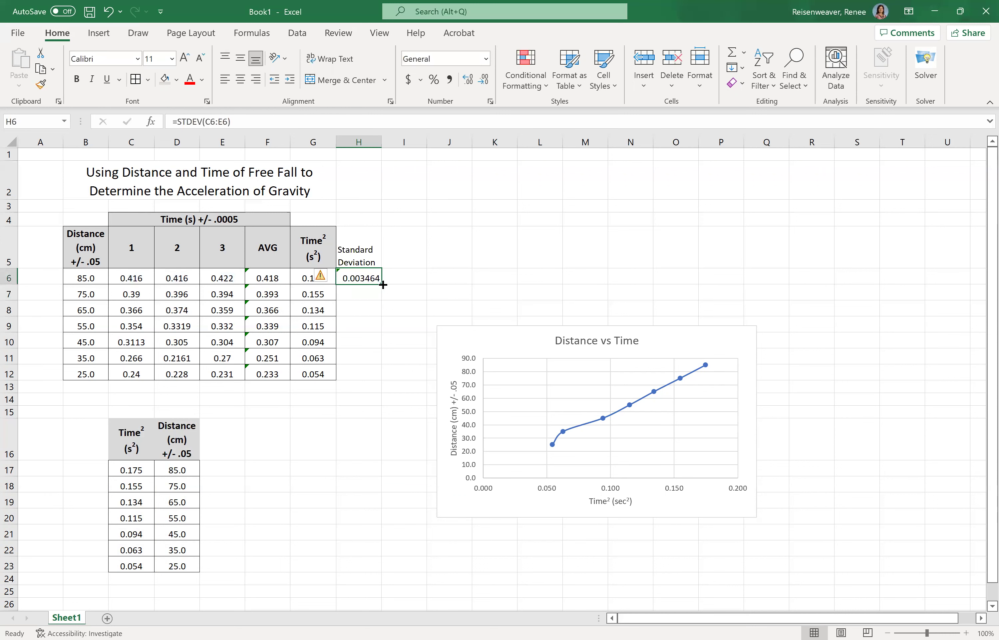
{"action": "left_click_drag", "start_coordinate": [383, 285], "coordinate": [373, 374]}
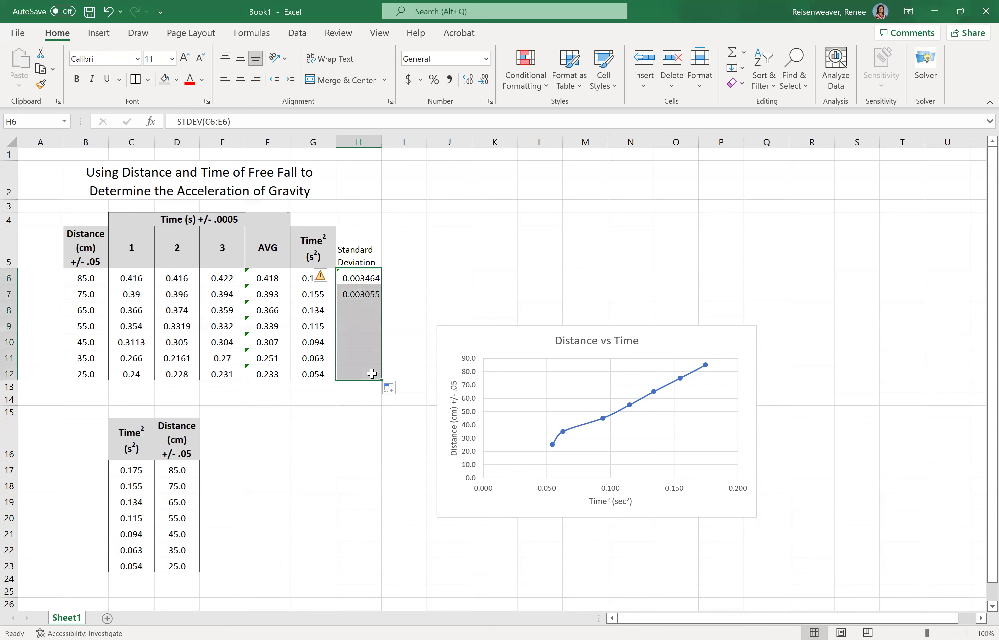
{"action": "left_click", "coordinate": [401, 256]}
Add a 'Stand Deviation 2' header in I5 and fill =H6^2 down through I12
{"action": "type", "text": "T"}
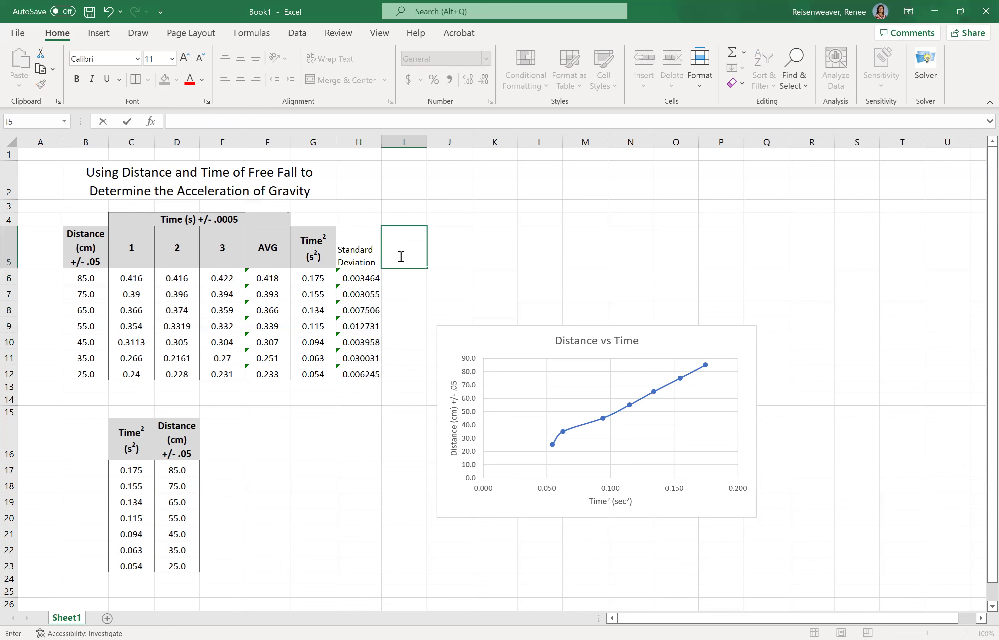
{"action": "type", "text": "tand Deviation"}
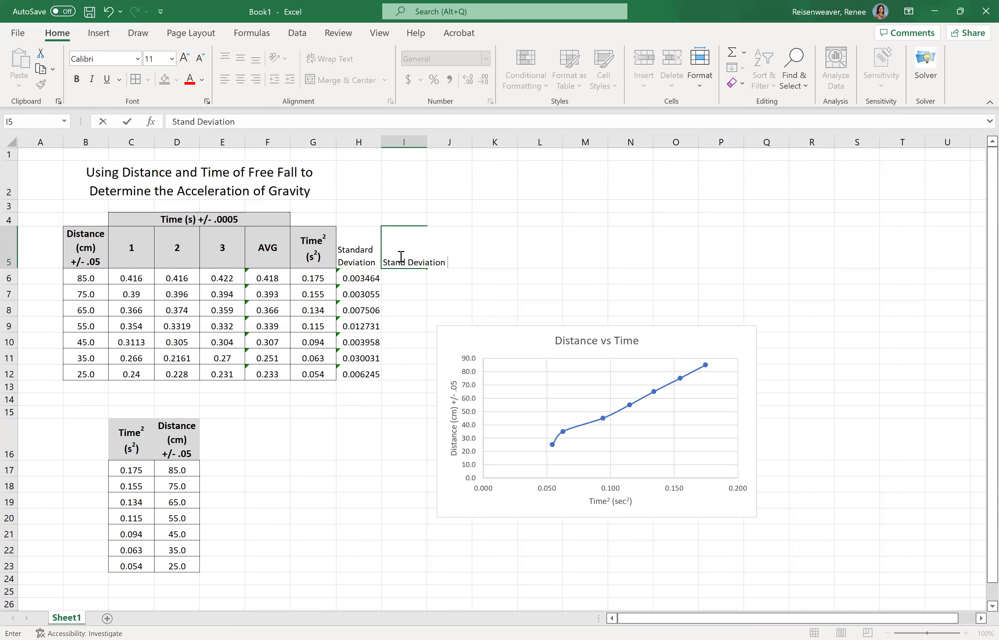
{"action": "type", "text": "2"}
{"action": "key", "text": "Return"}
{"action": "type", "text": "="}
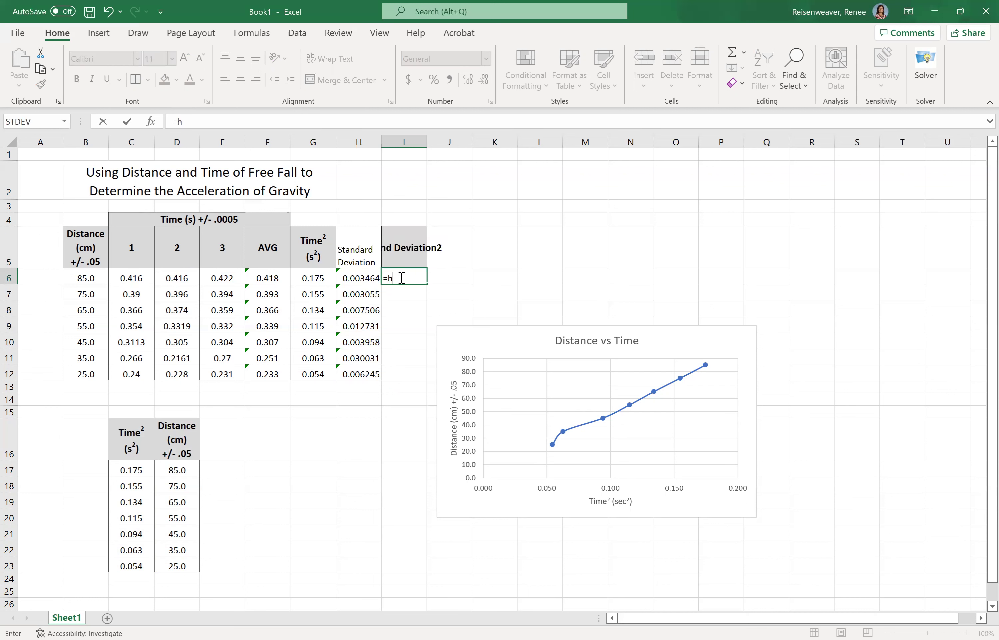
{"action": "type", "text": "h6^2"}
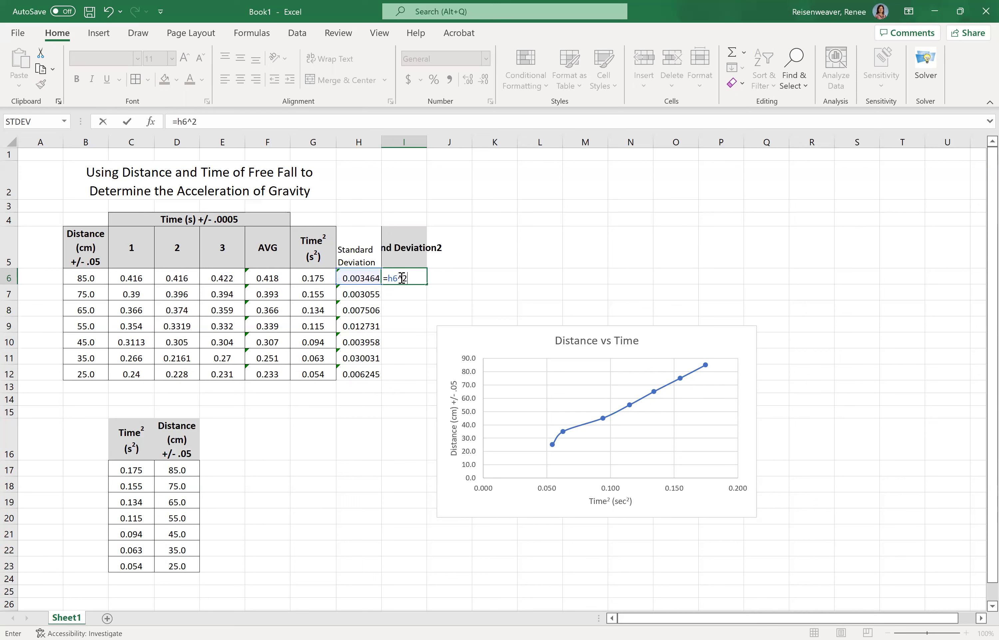
{"action": "key", "text": "Return"}
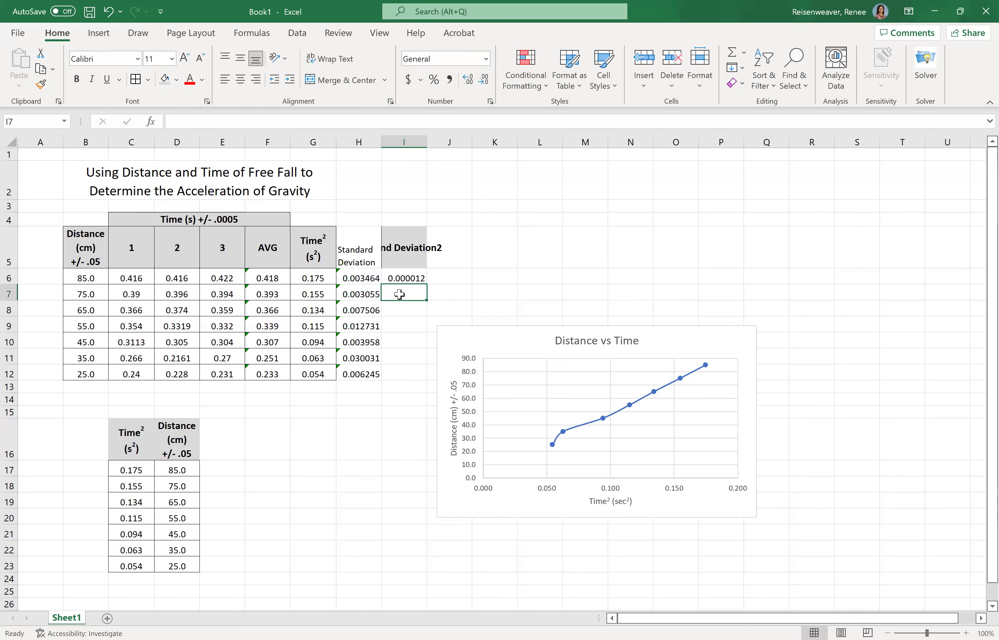
{"action": "left_click", "coordinate": [402, 276]}
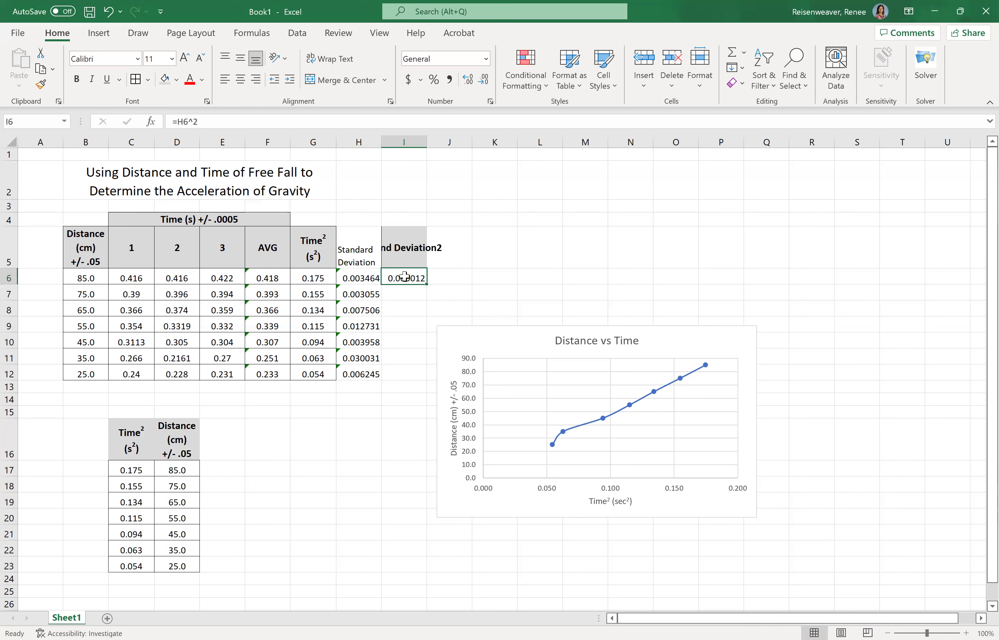
{"action": "left_click_drag", "start_coordinate": [425, 283], "coordinate": [420, 382]}
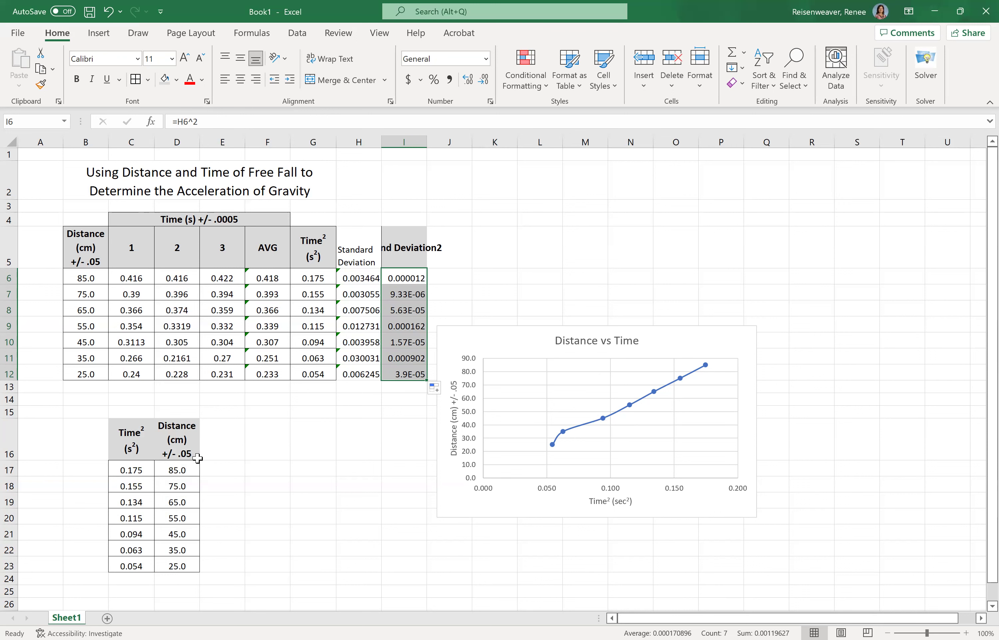
Show the H6:I12 deviation values to three decimal places
{"action": "left_click", "coordinate": [366, 439]}
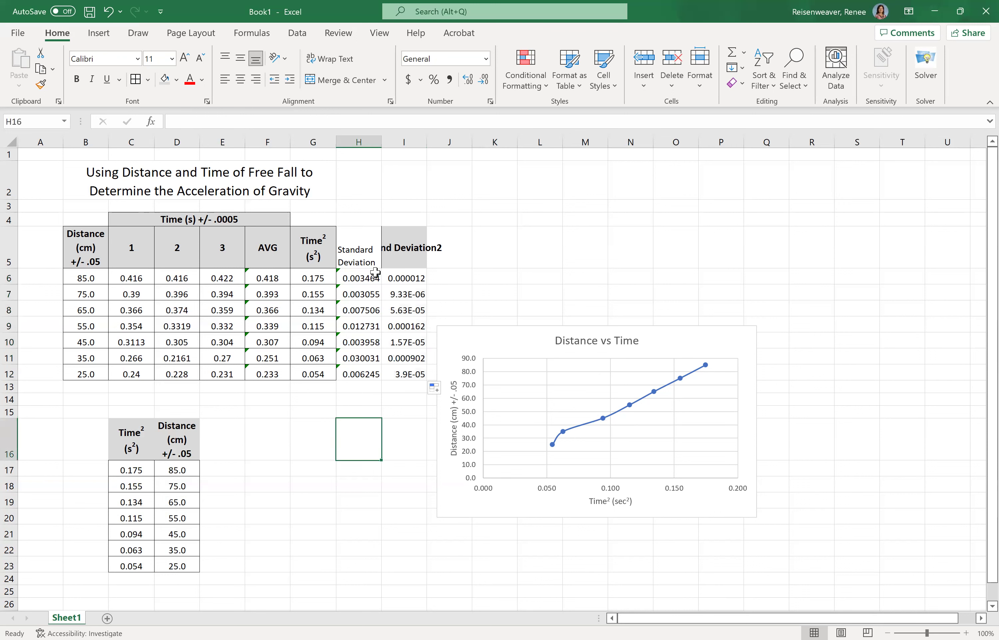
{"action": "left_click_drag", "start_coordinate": [367, 277], "coordinate": [406, 370]}
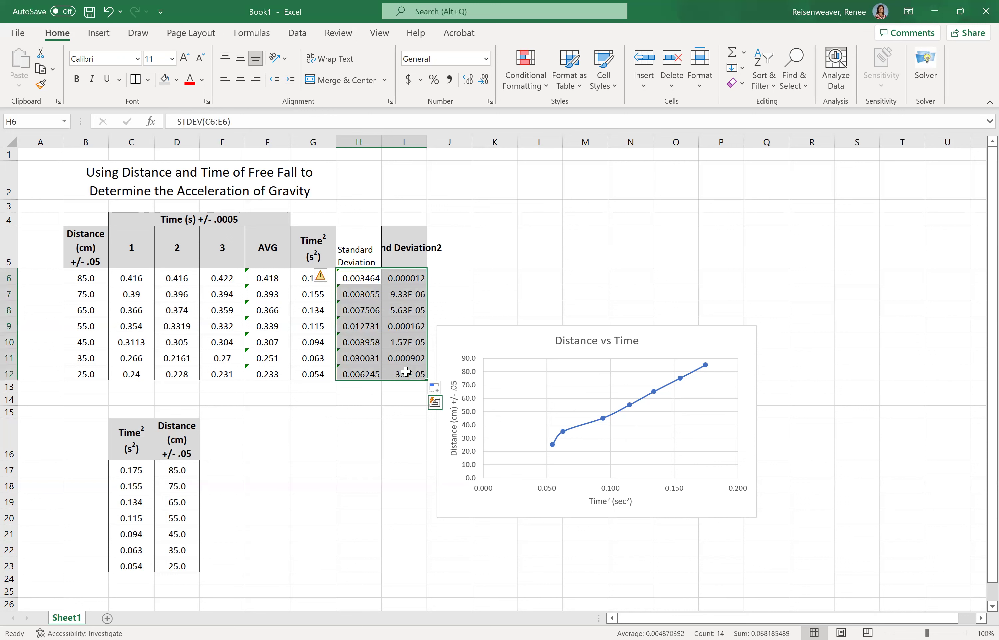
{"action": "left_click", "coordinate": [472, 82]}
{"action": "left_click", "coordinate": [483, 82]}
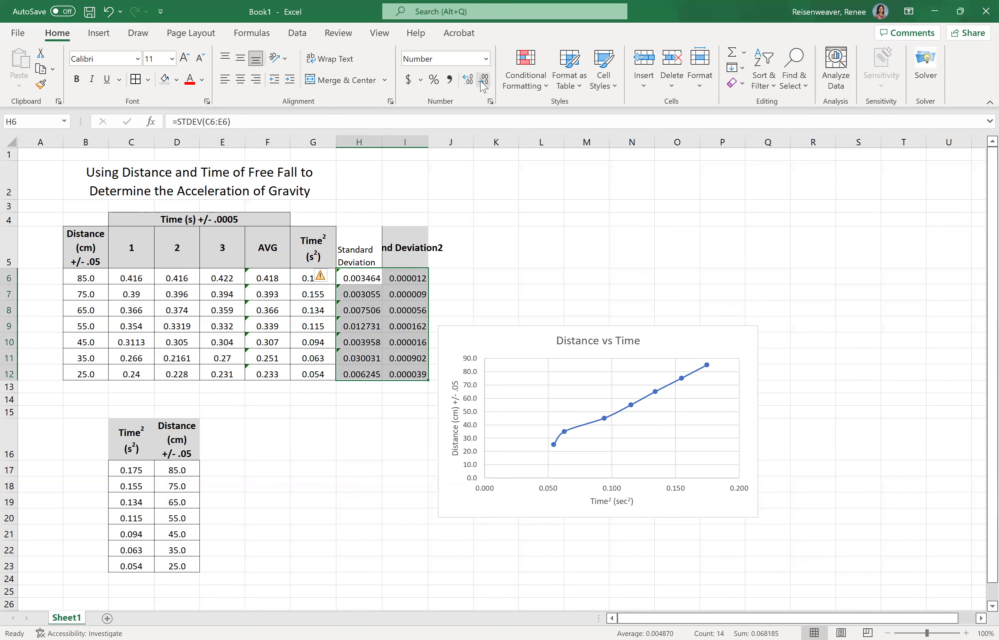
{"action": "left_click", "coordinate": [482, 81]}
{"action": "left_click", "coordinate": [482, 81]}
{"action": "left_click", "coordinate": [482, 81]}
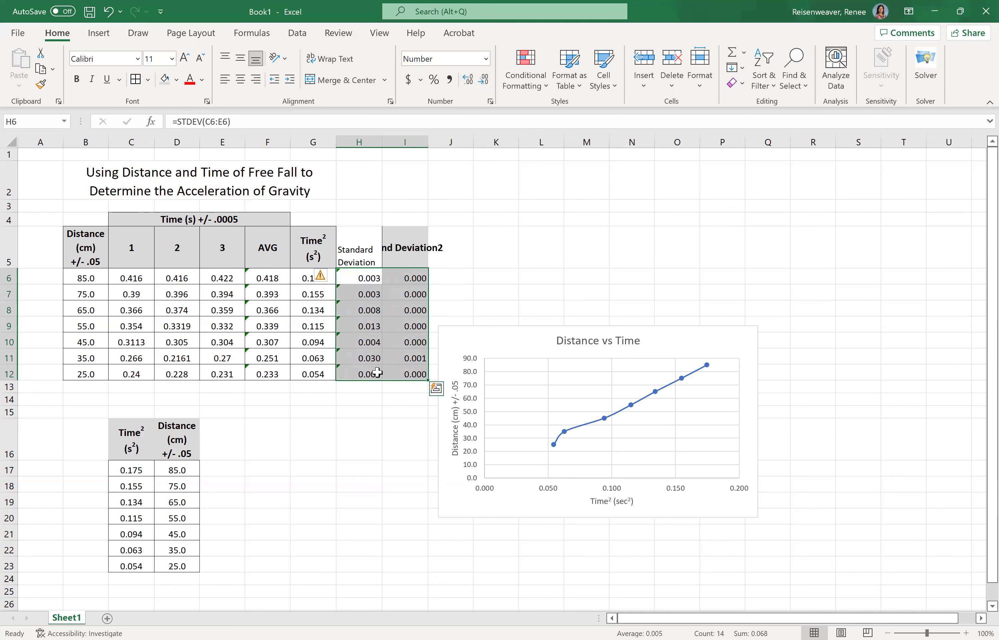
Wrap both new column headers and middle-align the Standard Deviation header
{"action": "left_click_drag", "start_coordinate": [369, 248], "coordinate": [397, 249]}
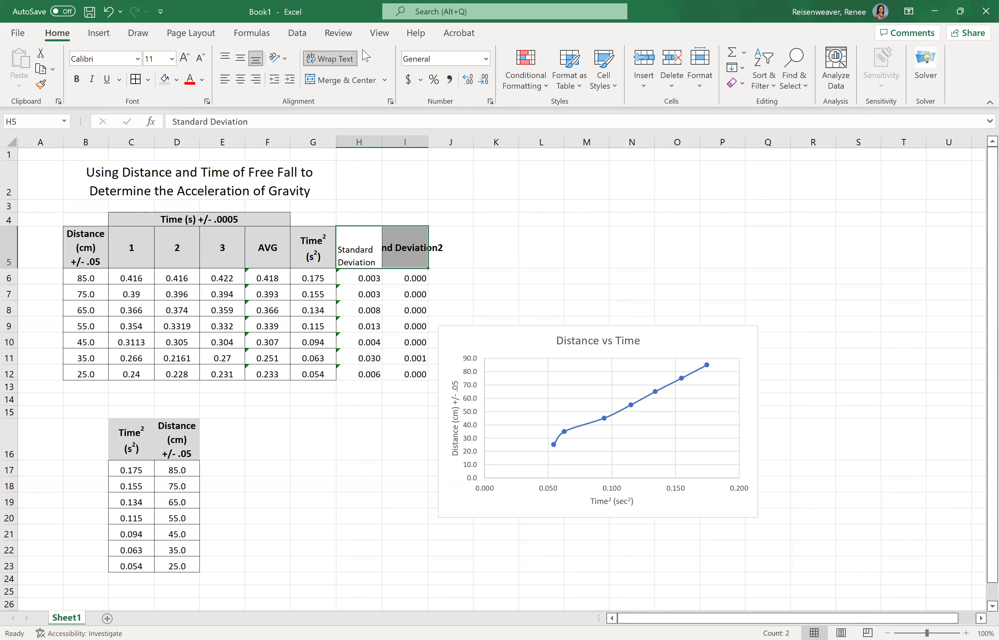
{"action": "left_click", "coordinate": [347, 63]}
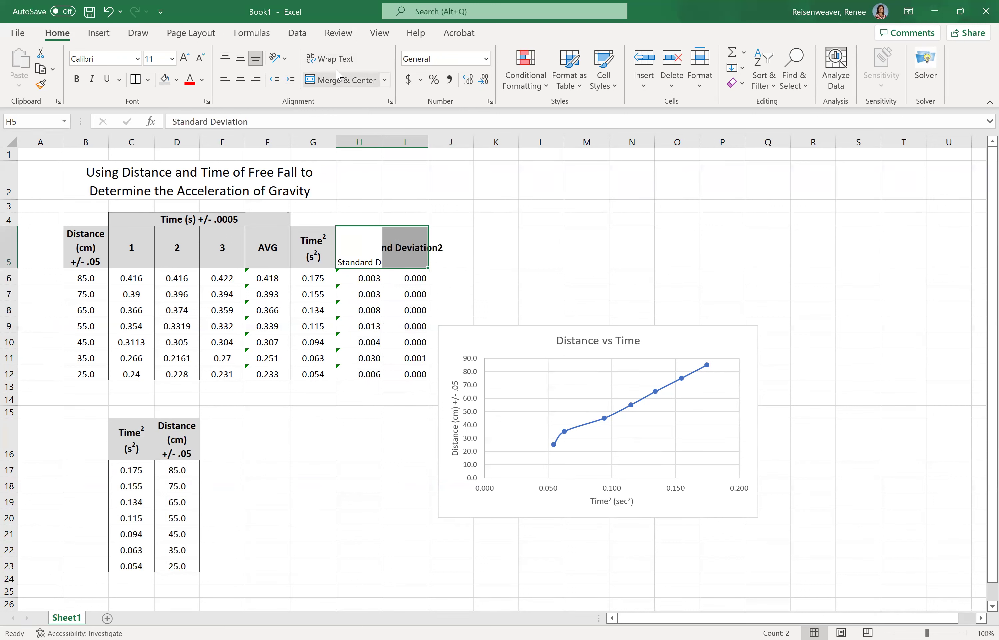
{"action": "left_click", "coordinate": [330, 58]}
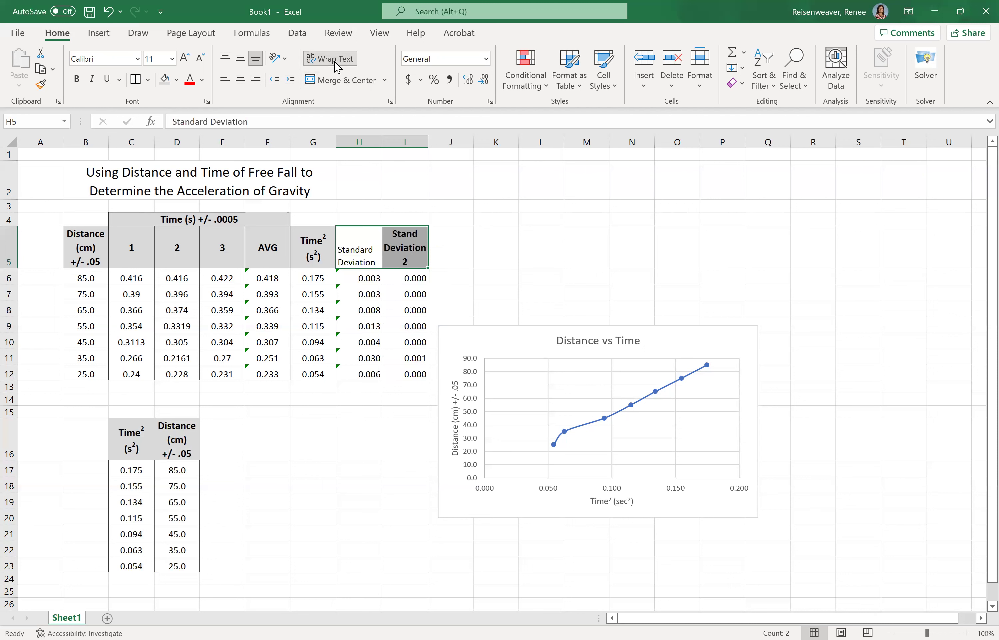
{"action": "left_click", "coordinate": [367, 253]}
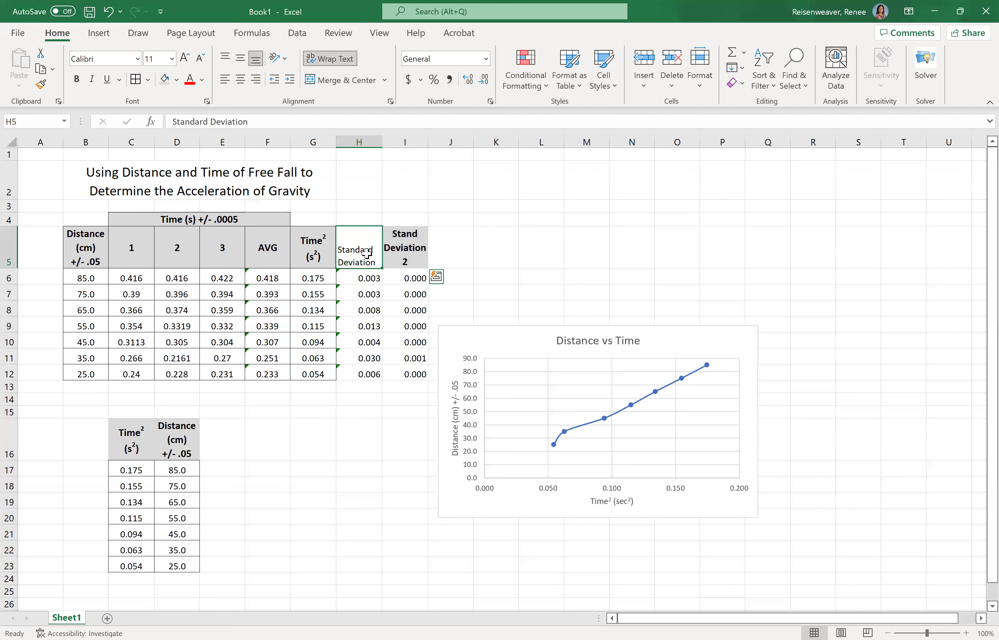
{"action": "left_click", "coordinate": [246, 61]}
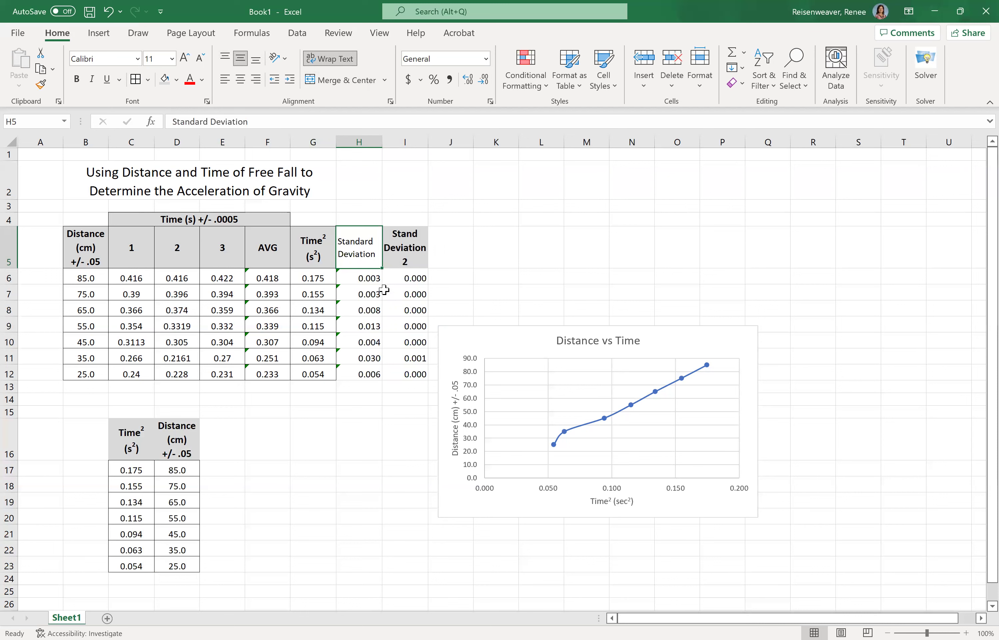
Apply All Borders to H5:I12
{"action": "left_click", "coordinate": [370, 279]}
{"action": "left_click_drag", "start_coordinate": [370, 279], "coordinate": [398, 372]}
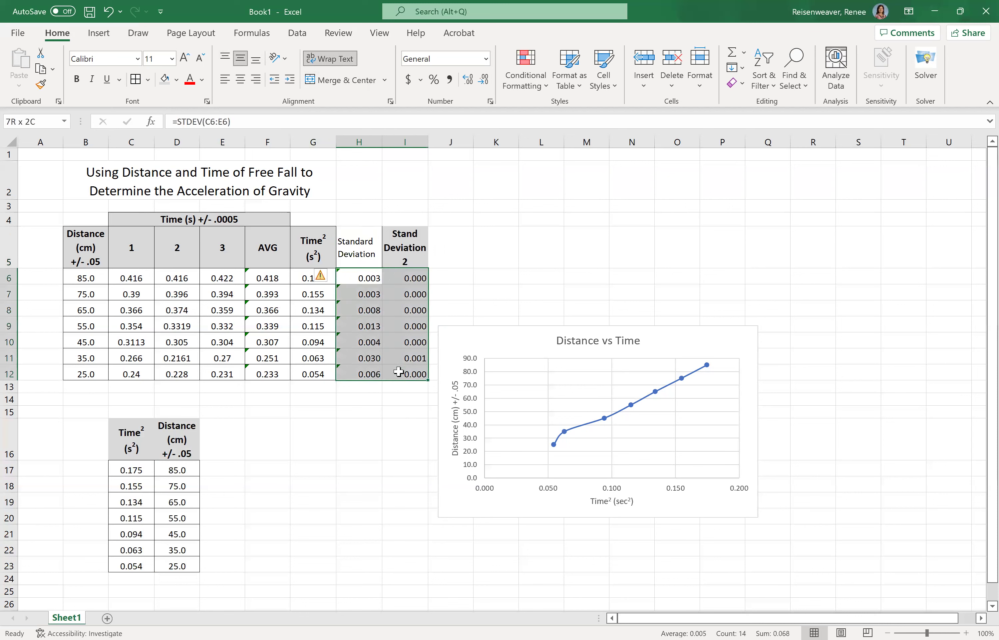
{"action": "left_click_drag", "start_coordinate": [358, 248], "coordinate": [415, 364]}
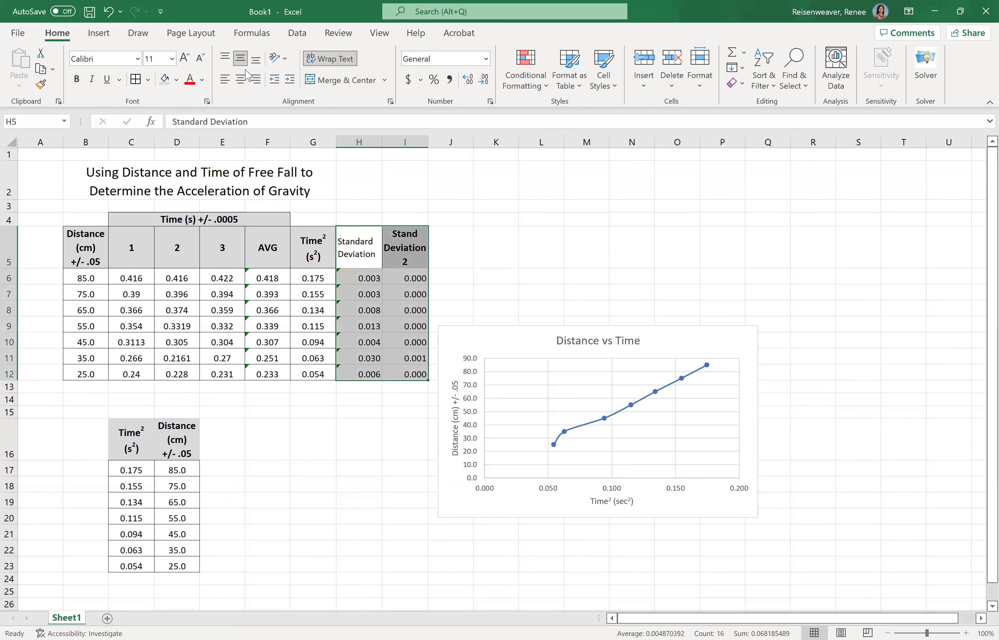
{"action": "left_click", "coordinate": [134, 82]}
Drag the Distance vs Time chart up beside the table and enlarge it from its lower-left corner
{"action": "left_click", "coordinate": [556, 258]}
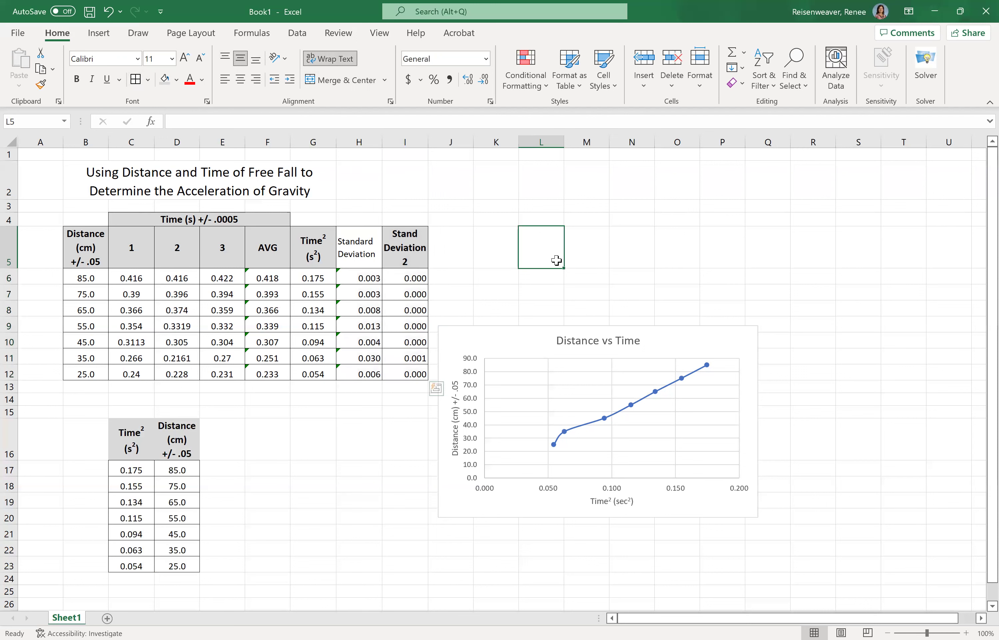
{"action": "left_click_drag", "start_coordinate": [529, 350], "coordinate": [577, 237]}
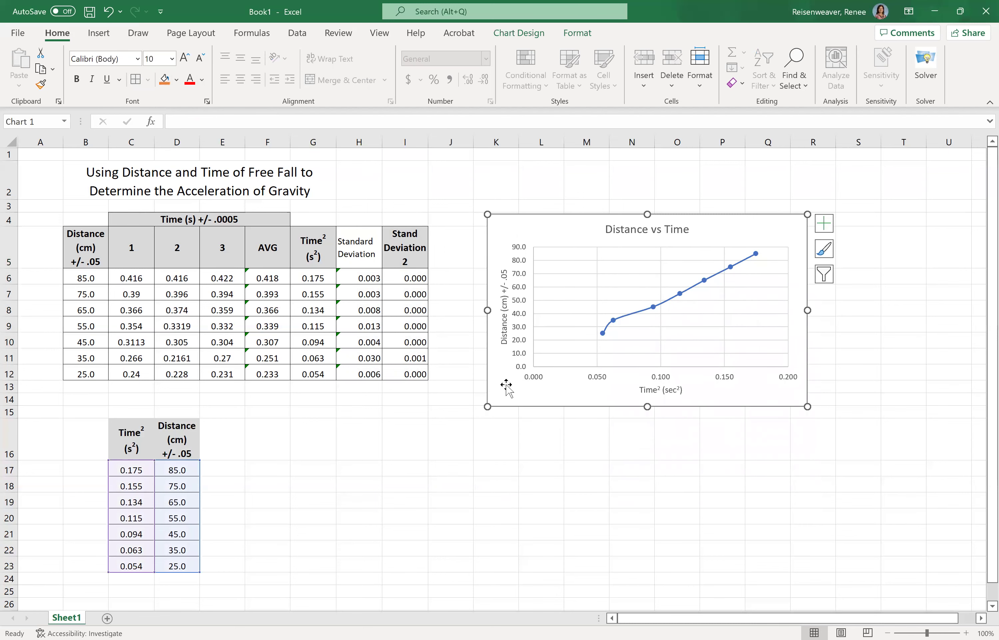
{"action": "left_click_drag", "start_coordinate": [487, 406], "coordinate": [439, 457]}
{"action": "left_click_drag", "start_coordinate": [554, 226], "coordinate": [569, 205]}
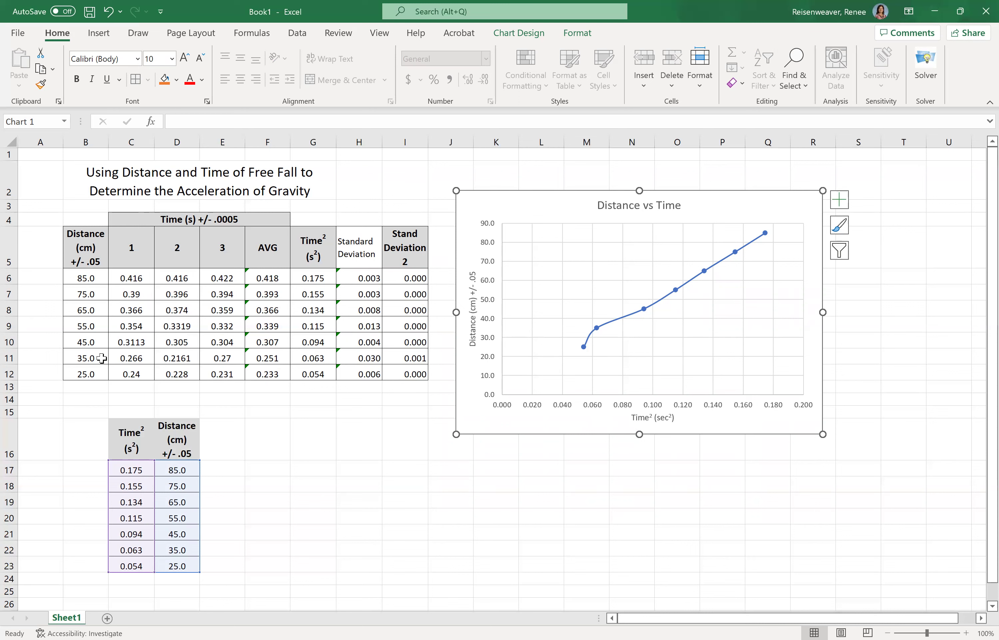
Add a linear trendline showing y = 474.84x + 1.4104, then drag the equation label left
{"action": "left_click", "coordinate": [840, 201]}
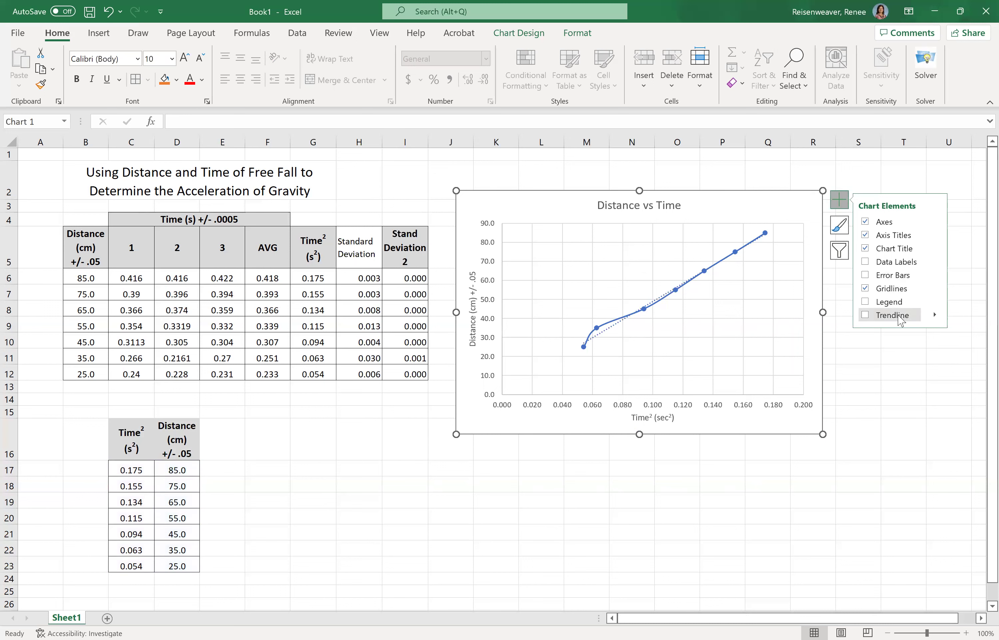
{"action": "left_click", "coordinate": [936, 317]}
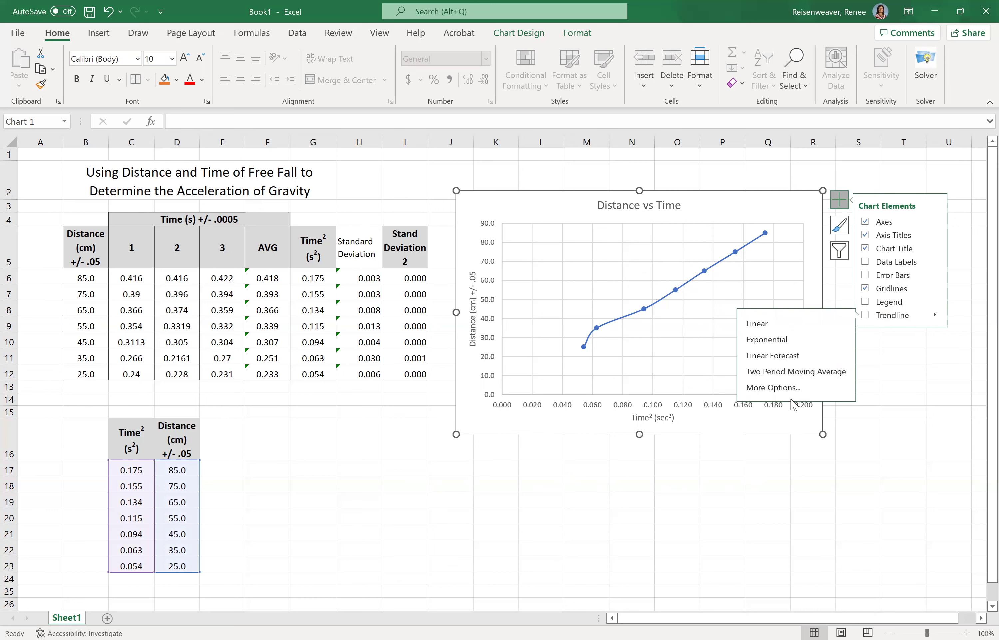
{"action": "left_click", "coordinate": [780, 388]}
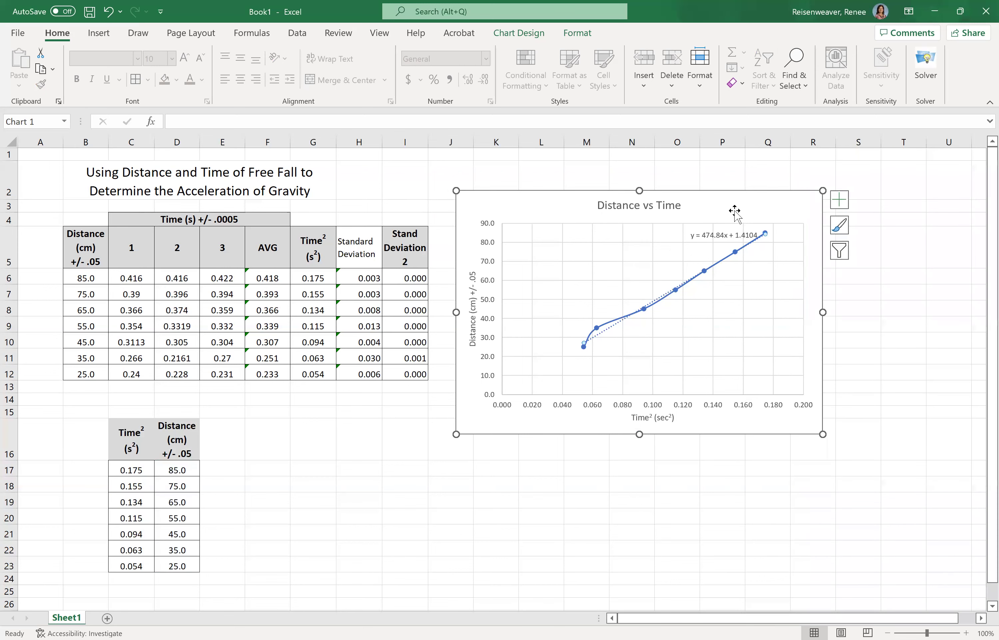
{"action": "left_click", "coordinate": [715, 234]}
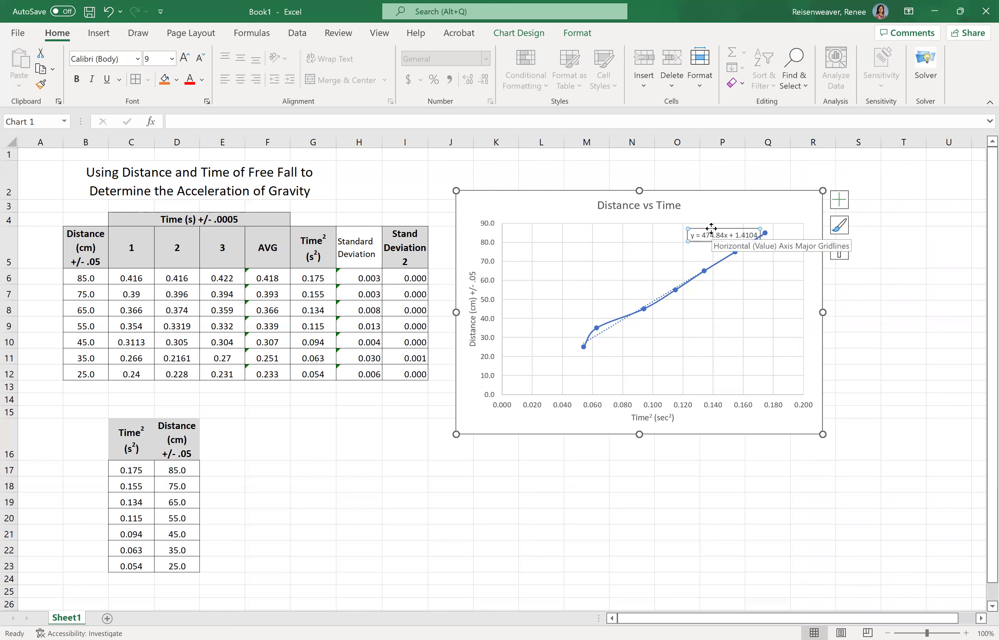
{"action": "left_click_drag", "start_coordinate": [710, 229], "coordinate": [643, 229]}
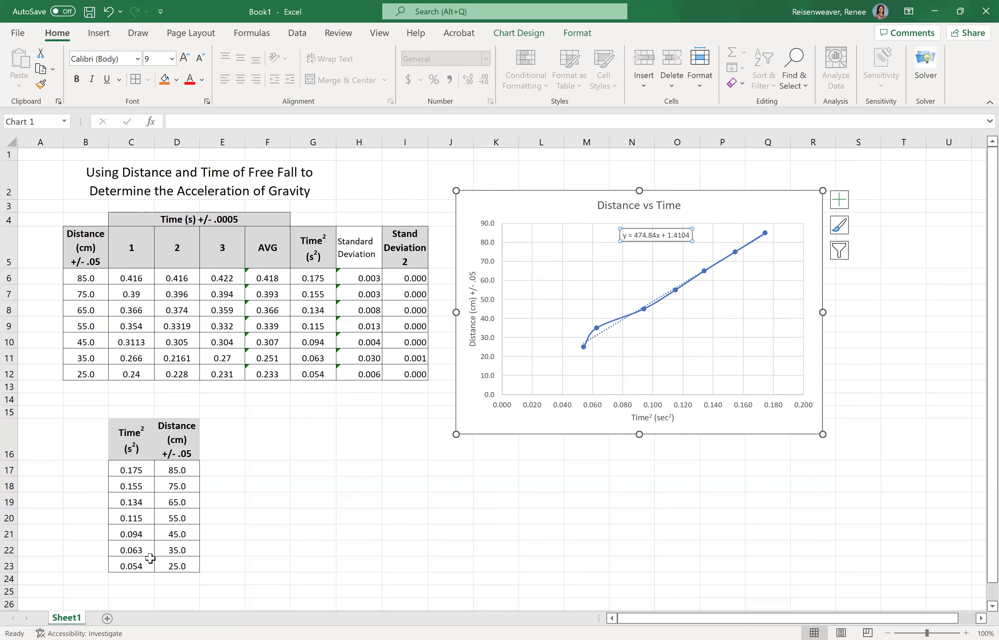
Clear the Time² value in C22 and the 35.0 distance in D22
{"action": "left_click", "coordinate": [174, 554]}
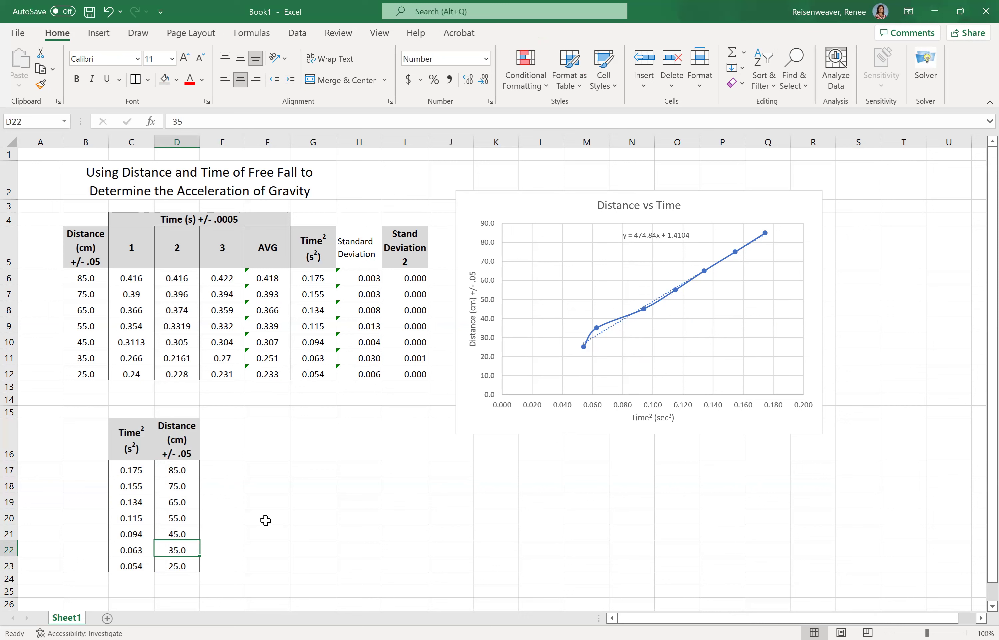
{"action": "left_click", "coordinate": [137, 550]}
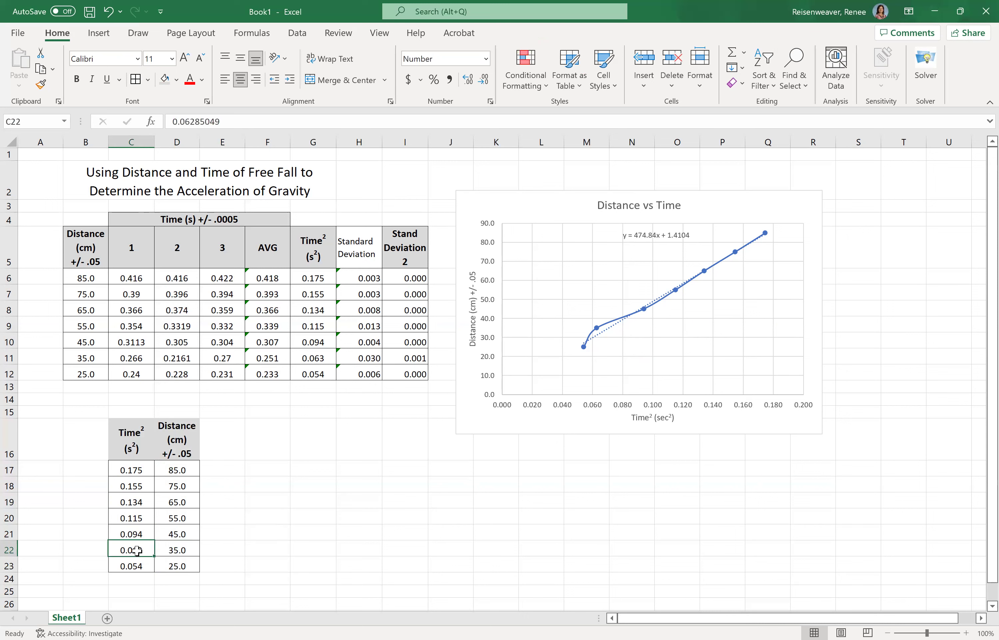
{"action": "key", "text": "BackSpace"}
{"action": "key", "text": "Tab"}
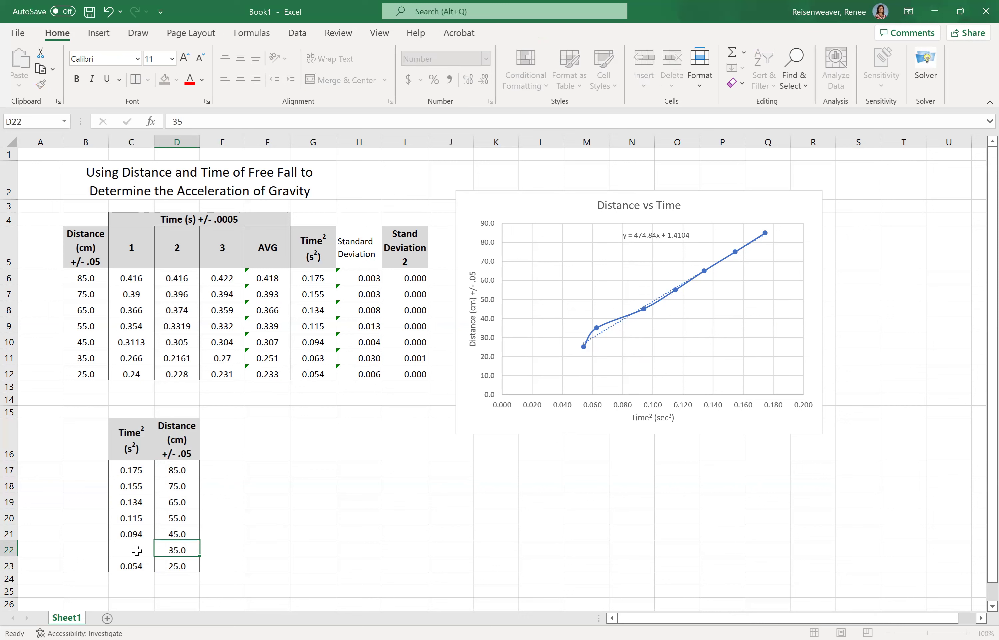
{"action": "key", "text": "BackSpace"}
{"action": "key", "text": "Tab"}
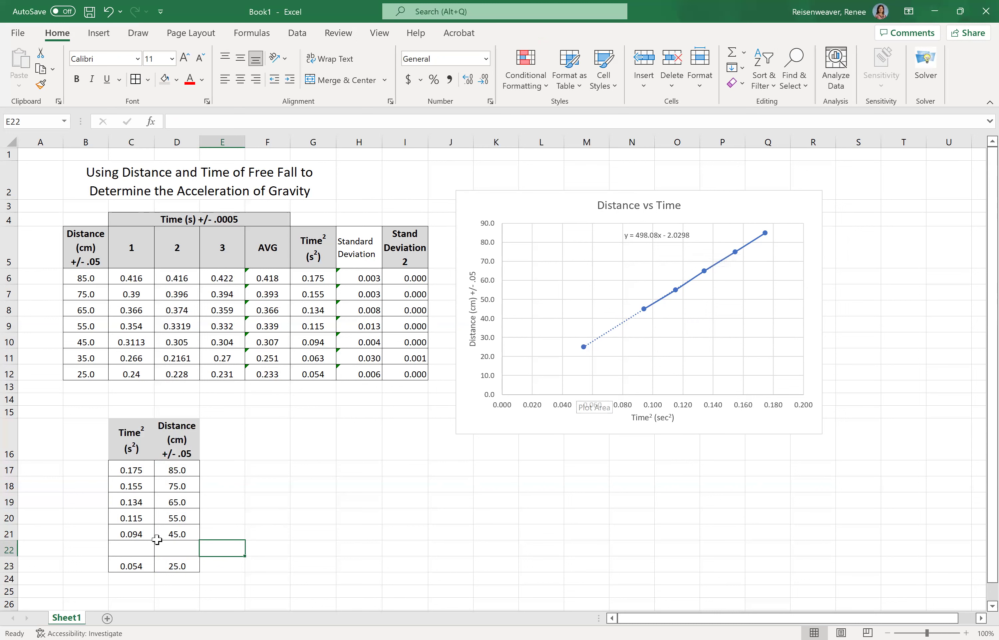
Re-enter 35 in D22 and 0.063 in C22, giving trendline y = 475.18x + 1.3626
{"action": "left_click", "coordinate": [143, 551]}
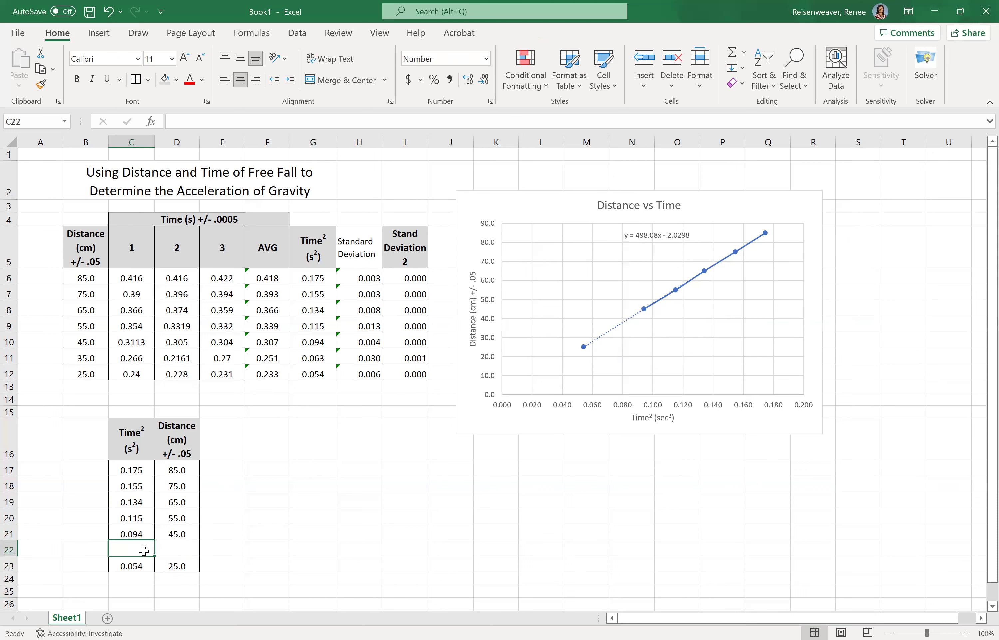
{"action": "left_click", "coordinate": [177, 553]}
{"action": "type", "text": "35"}
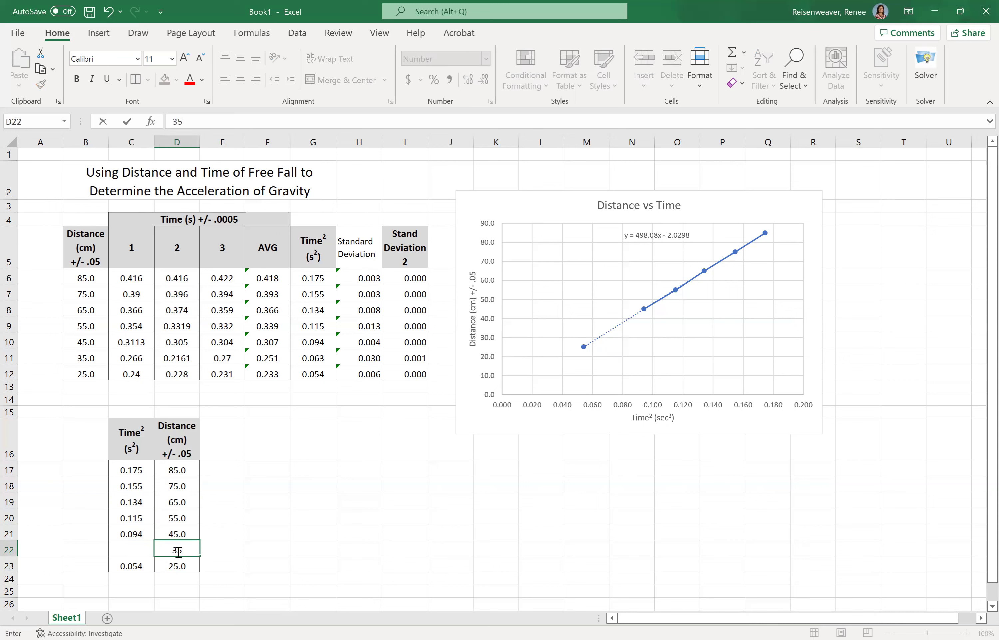
{"action": "key", "text": "Left"}
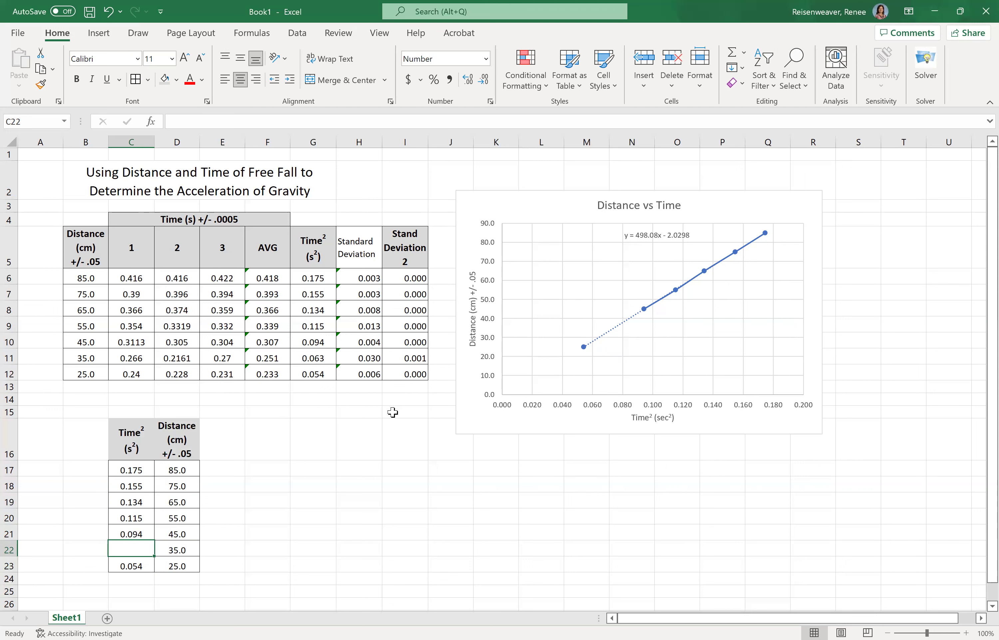
{"action": "left_click", "coordinate": [338, 363]}
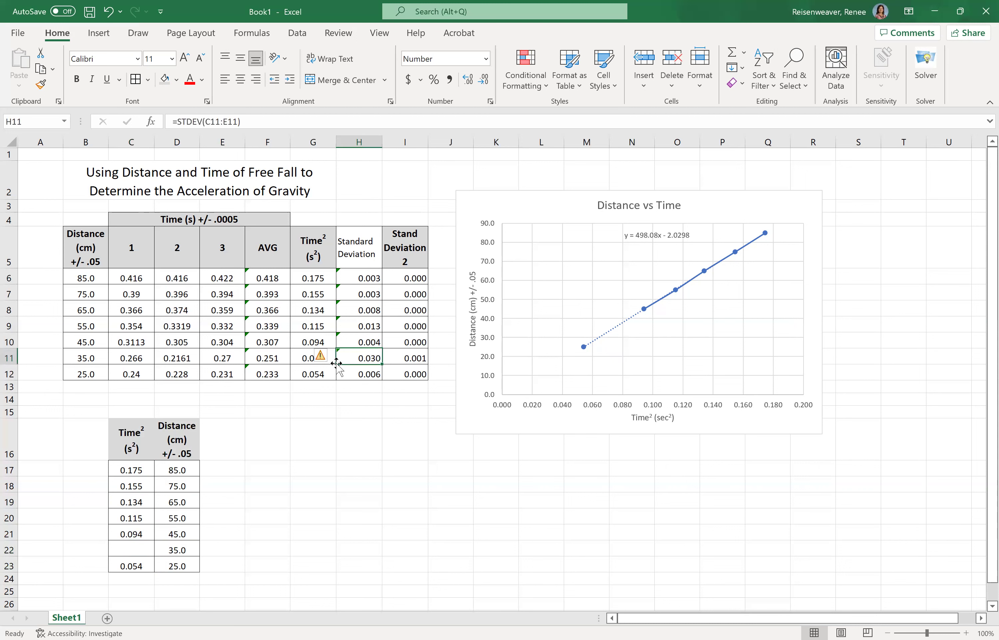
{"action": "left_click", "coordinate": [347, 415]}
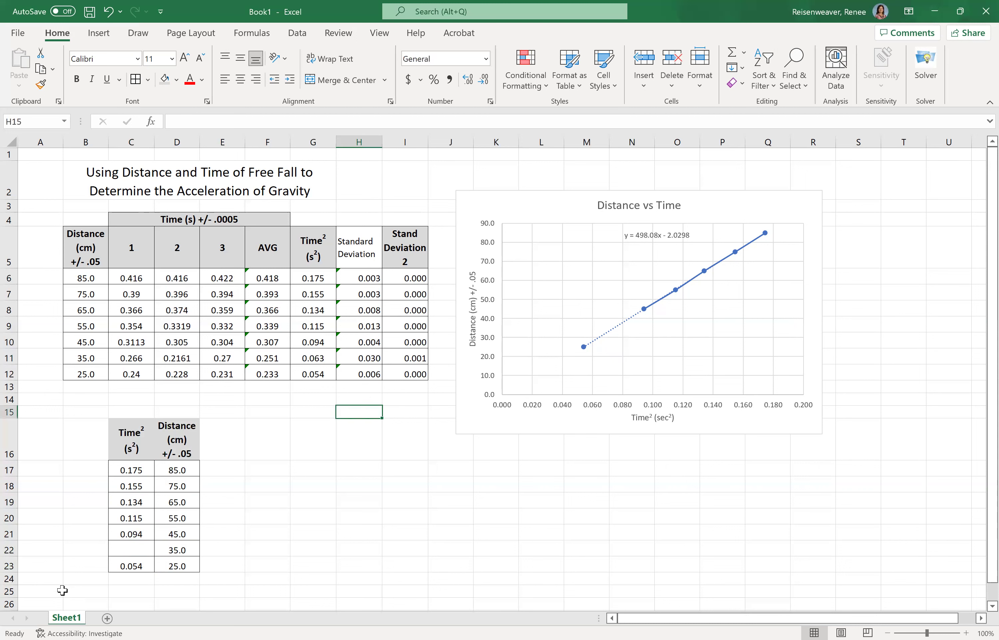
{"action": "left_click", "coordinate": [130, 553]}
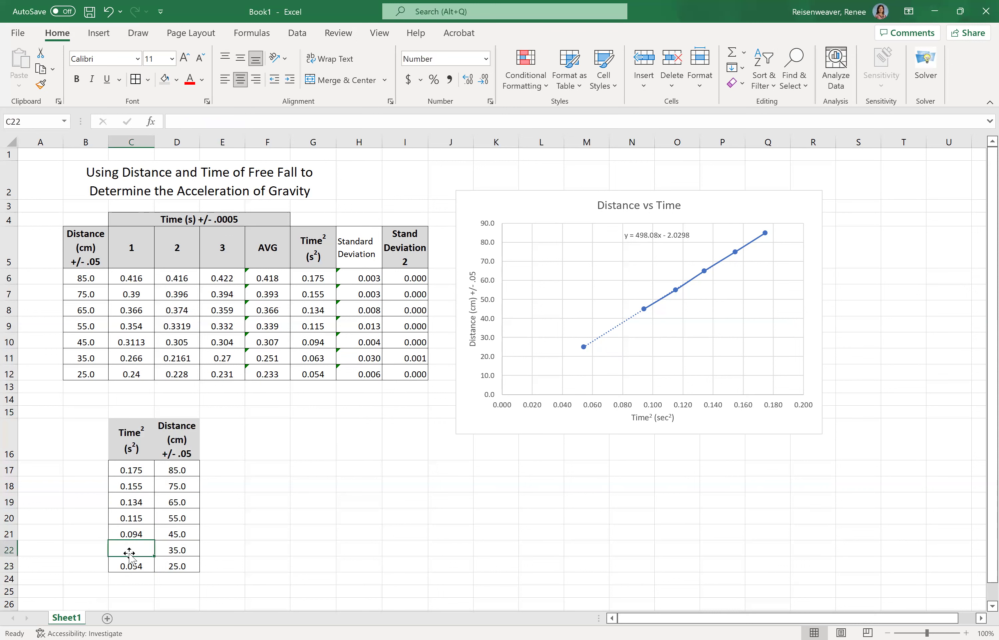
{"action": "type", "text": "0.0"}
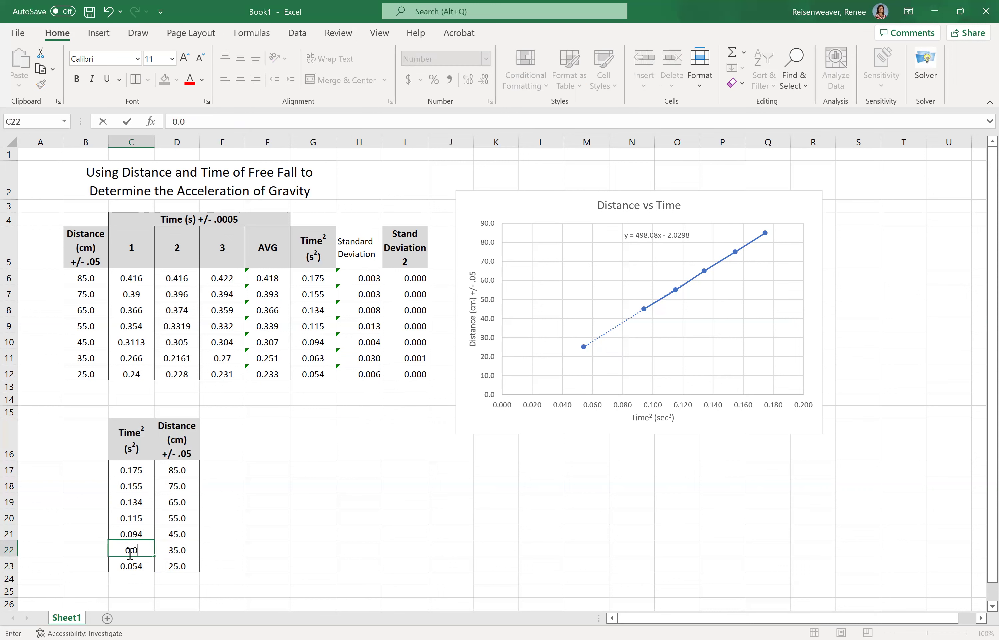
{"action": "type", "text": "63"}
{"action": "left_click", "coordinate": [266, 560]}
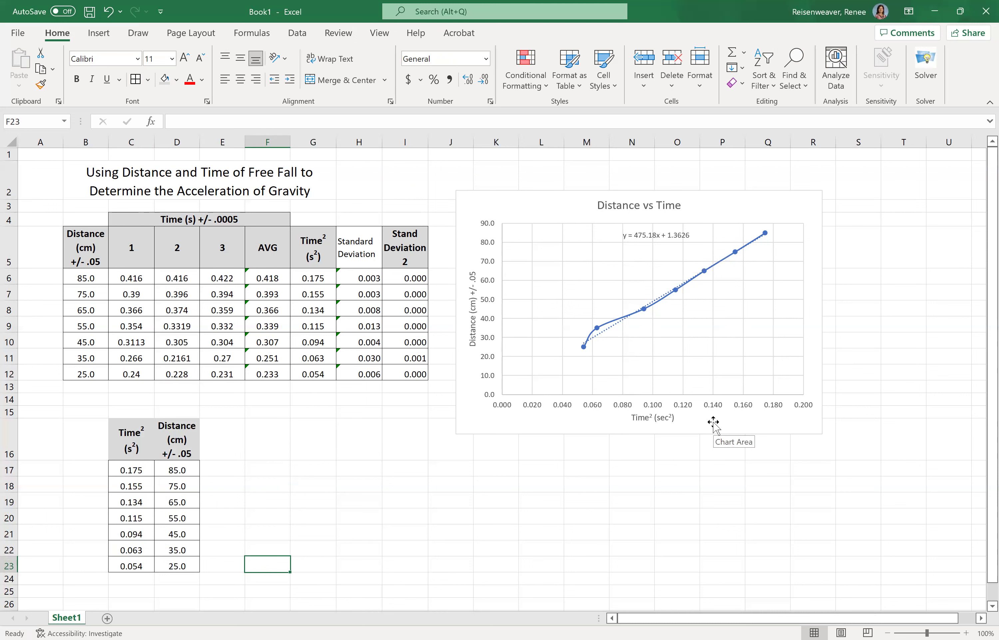
With the red pen, circle the 475.18 slope and write Slope = ½g and 475.18 = ½g
{"action": "left_click", "coordinate": [138, 33]}
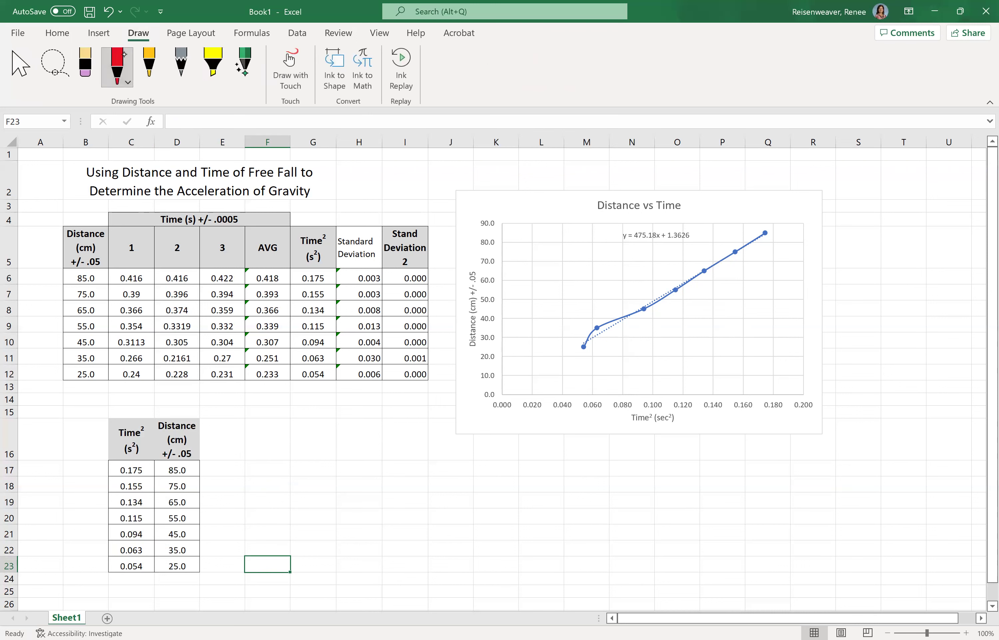
{"action": "left_click_drag", "start_coordinate": [635, 245], "coordinate": [660, 244]}
{"action": "mouse_move", "coordinate": [518, 460]}
{"action": "left_mouse_down"}
{"action": "mouse_move", "coordinate": [499, 479]}
{"action": "mouse_move", "coordinate": [600, 467]}
{"action": "mouse_move", "coordinate": [606, 491]}
{"action": "mouse_move", "coordinate": [626, 465]}
{"action": "mouse_move", "coordinate": [645, 479]}
{"action": "left_mouse_up"}
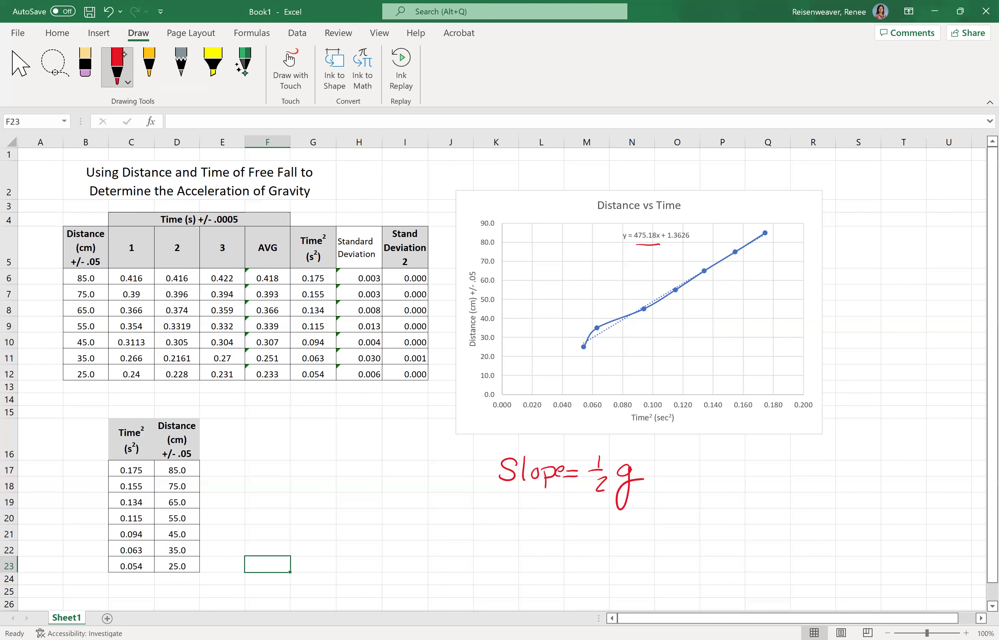
{"action": "mouse_move", "coordinate": [660, 244]}
{"action": "left_mouse_down"}
{"action": "mouse_move", "coordinate": [642, 226]}
{"action": "mouse_move", "coordinate": [641, 245]}
{"action": "mouse_move", "coordinate": [545, 436]}
{"action": "mouse_move", "coordinate": [558, 427]}
{"action": "left_mouse_up"}
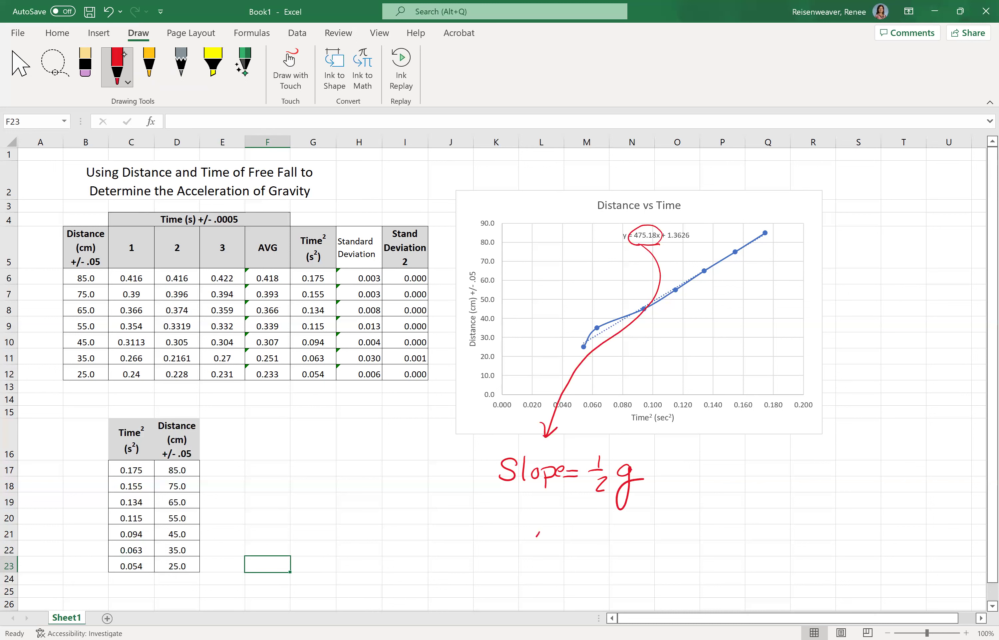
{"action": "left_click_drag", "start_coordinate": [536, 536], "coordinate": [545, 537]}
{"action": "mouse_move", "coordinate": [545, 529]}
{"action": "left_mouse_down"}
{"action": "mouse_move", "coordinate": [541, 548]}
{"action": "mouse_move", "coordinate": [580, 532]}
{"action": "left_mouse_up"}
{"action": "mouse_move", "coordinate": [592, 532]}
{"action": "left_mouse_down"}
{"action": "mouse_move", "coordinate": [590, 545]}
{"action": "mouse_move", "coordinate": [601, 529]}
{"action": "mouse_move", "coordinate": [659, 533]}
{"action": "left_mouse_up"}
{"action": "mouse_move", "coordinate": [649, 541]}
{"action": "left_mouse_down"}
{"action": "mouse_move", "coordinate": [664, 557]}
{"action": "mouse_move", "coordinate": [682, 540]}
{"action": "left_mouse_up"}
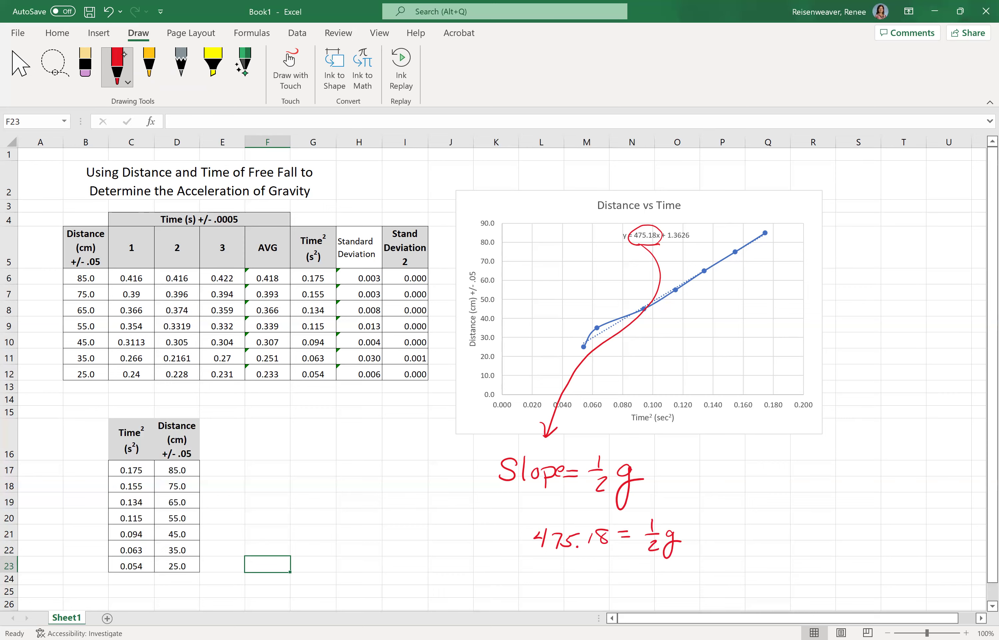
Handwrite 2(475.8) = g and 951.6 m/s² = g on the lines below
{"action": "scroll", "coordinate": [495, 378], "scroll_direction": "down", "scroll_amount": 2}
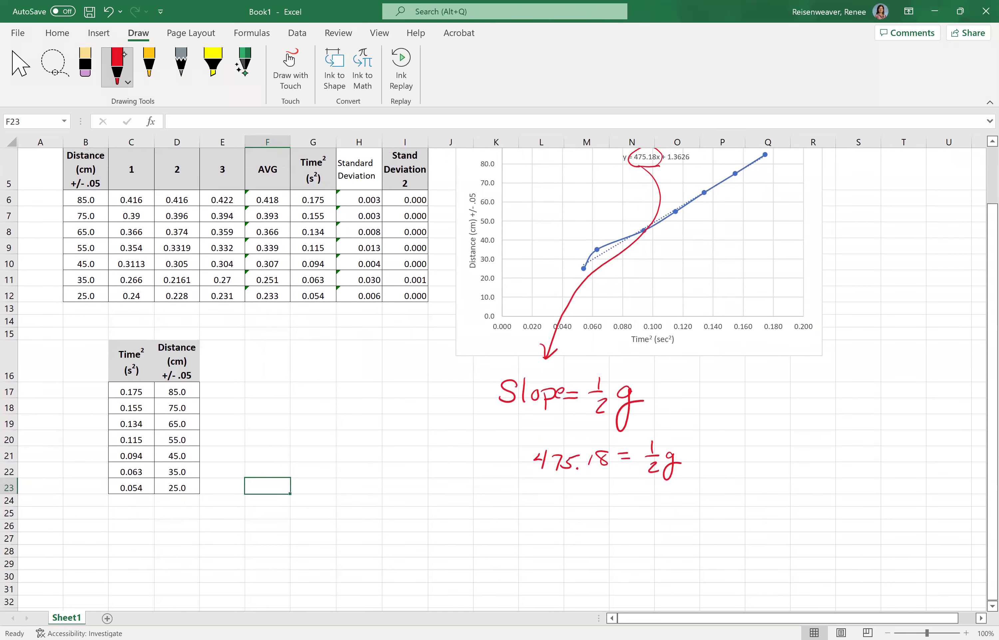
{"action": "mouse_move", "coordinate": [599, 504]}
{"action": "left_mouse_down"}
{"action": "mouse_move", "coordinate": [589, 513]}
{"action": "mouse_move", "coordinate": [605, 520]}
{"action": "mouse_move", "coordinate": [623, 510]}
{"action": "left_mouse_up"}
{"action": "mouse_move", "coordinate": [622, 500]}
{"action": "left_mouse_down"}
{"action": "mouse_move", "coordinate": [630, 517]}
{"action": "mouse_move", "coordinate": [658, 503]}
{"action": "mouse_move", "coordinate": [664, 518]}
{"action": "mouse_move", "coordinate": [681, 505]}
{"action": "left_mouse_up"}
{"action": "mouse_move", "coordinate": [674, 509]}
{"action": "left_mouse_down"}
{"action": "mouse_move", "coordinate": [691, 517]}
{"action": "mouse_move", "coordinate": [681, 530]}
{"action": "left_mouse_up"}
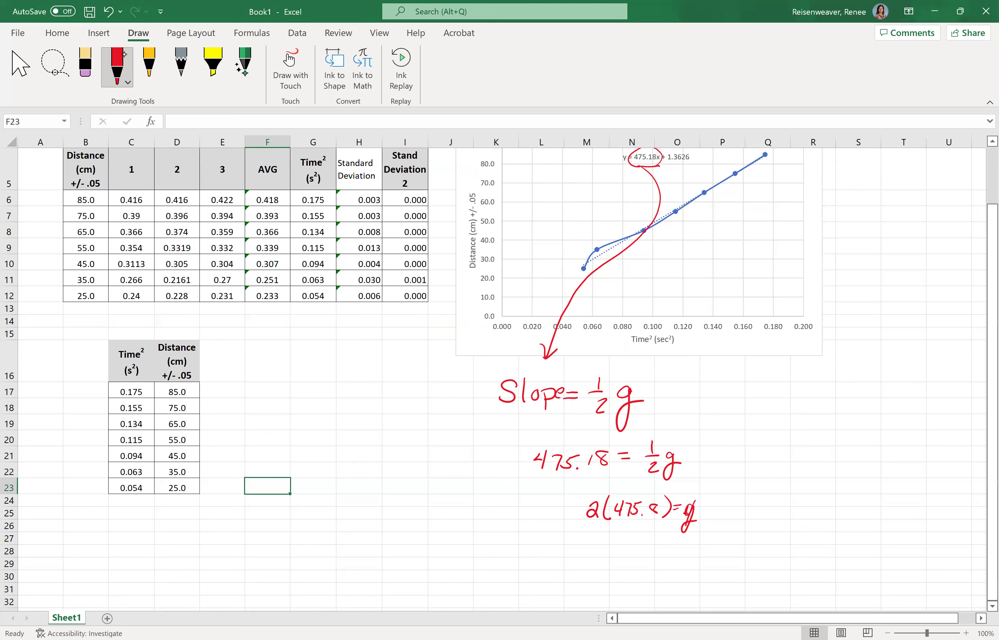
{"action": "mouse_move", "coordinate": [590, 541]}
{"action": "left_mouse_down"}
{"action": "mouse_move", "coordinate": [586, 560]}
{"action": "mouse_move", "coordinate": [613, 541]}
{"action": "left_mouse_up"}
{"action": "mouse_move", "coordinate": [617, 538]}
{"action": "left_mouse_down"}
{"action": "mouse_move", "coordinate": [616, 555]}
{"action": "mouse_move", "coordinate": [667, 541]}
{"action": "mouse_move", "coordinate": [671, 551]}
{"action": "left_mouse_up"}
{"action": "mouse_move", "coordinate": [653, 552]}
{"action": "left_mouse_down"}
{"action": "mouse_move", "coordinate": [670, 552]}
{"action": "mouse_move", "coordinate": [652, 566]}
{"action": "mouse_move", "coordinate": [692, 549]}
{"action": "left_mouse_up"}
{"action": "mouse_move", "coordinate": [680, 555]}
{"action": "left_mouse_down"}
{"action": "mouse_move", "coordinate": [703, 565]}
{"action": "mouse_move", "coordinate": [688, 574]}
{"action": "left_mouse_up"}
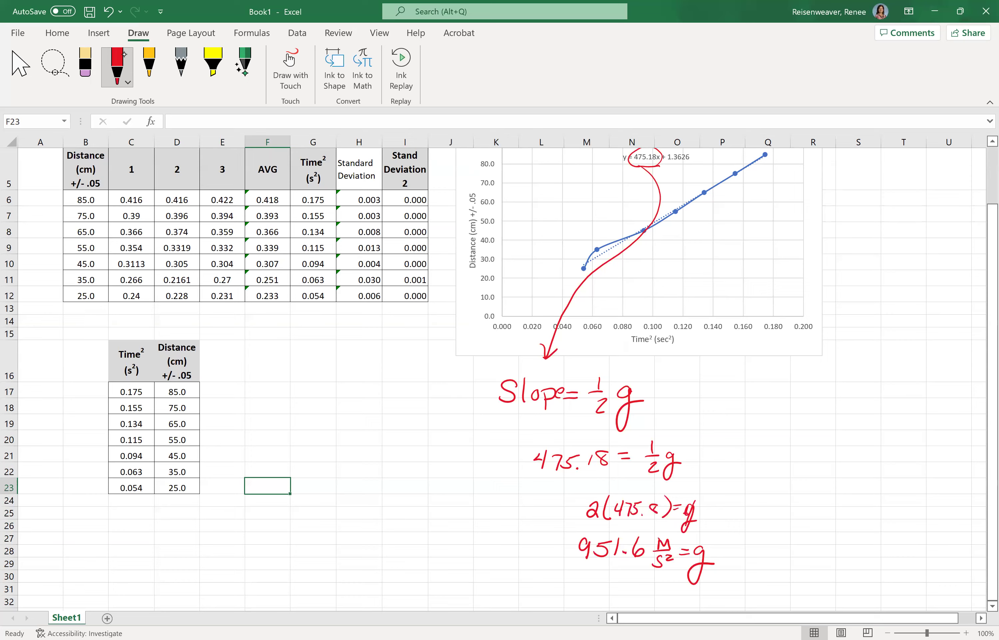
Clear the 35.0 distance in D22
{"action": "scroll", "coordinate": [493, 378], "scroll_direction": "down", "scroll_amount": 4}
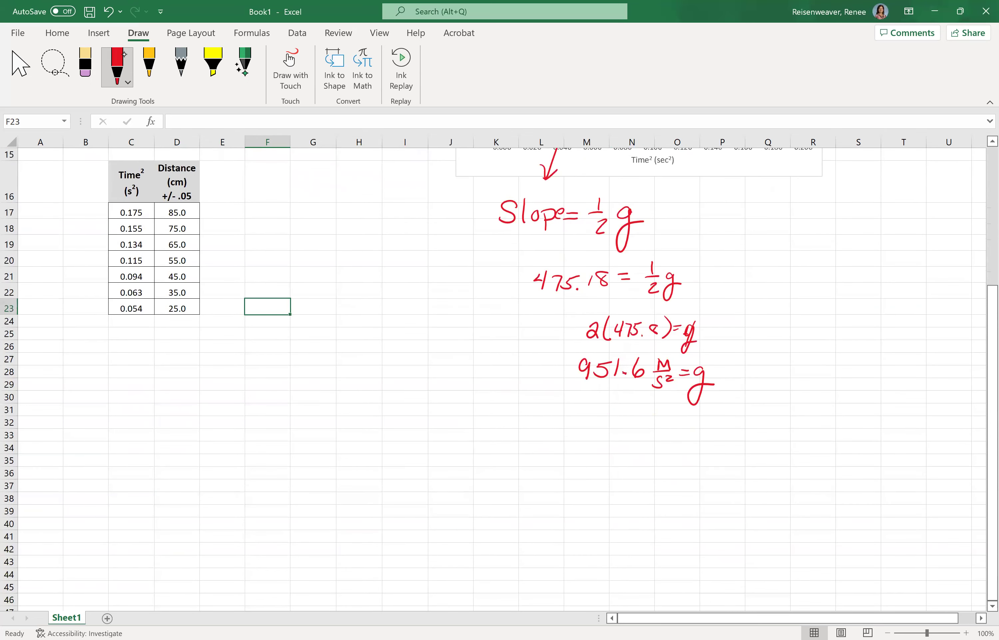
{"action": "scroll", "coordinate": [493, 378], "scroll_direction": "up", "scroll_amount": 4}
{"action": "scroll", "coordinate": [226, 425], "scroll_direction": "up", "scroll_amount": 2}
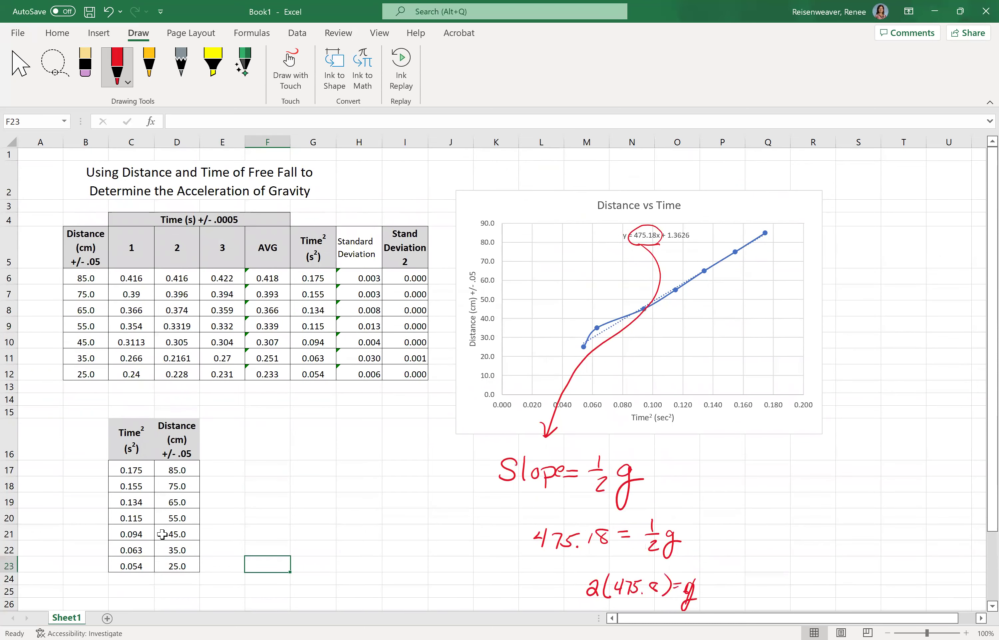
{"action": "left_click", "coordinate": [179, 550]}
{"action": "key", "text": "BackSpace"}
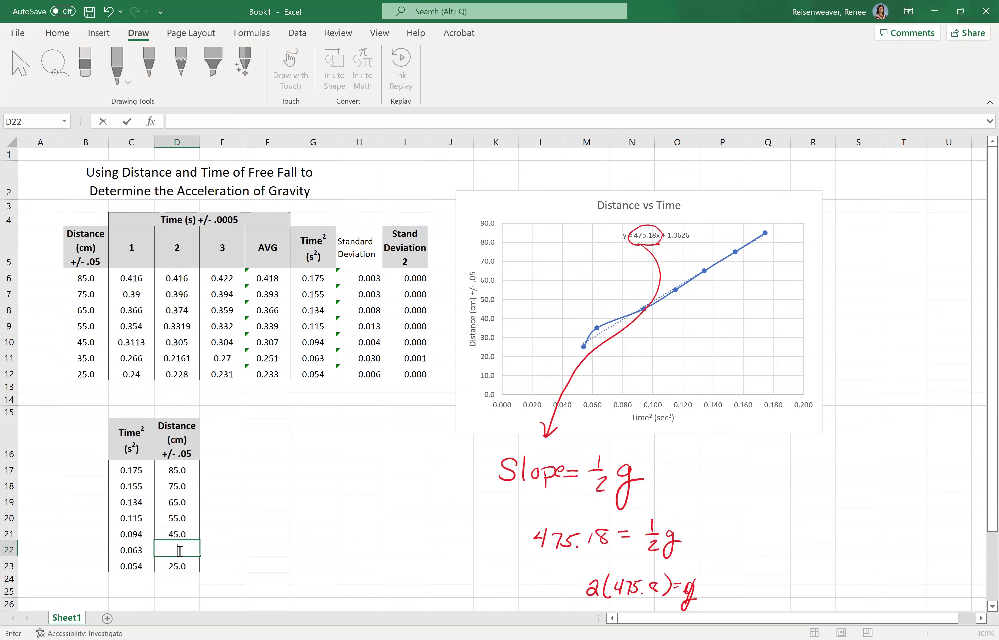
Clear the 0.063 Time² value in C22 so the trendline becomes y = 498.08x − 2.0298
{"action": "left_click", "coordinate": [135, 550]}
{"action": "key", "text": "BackSpace"}
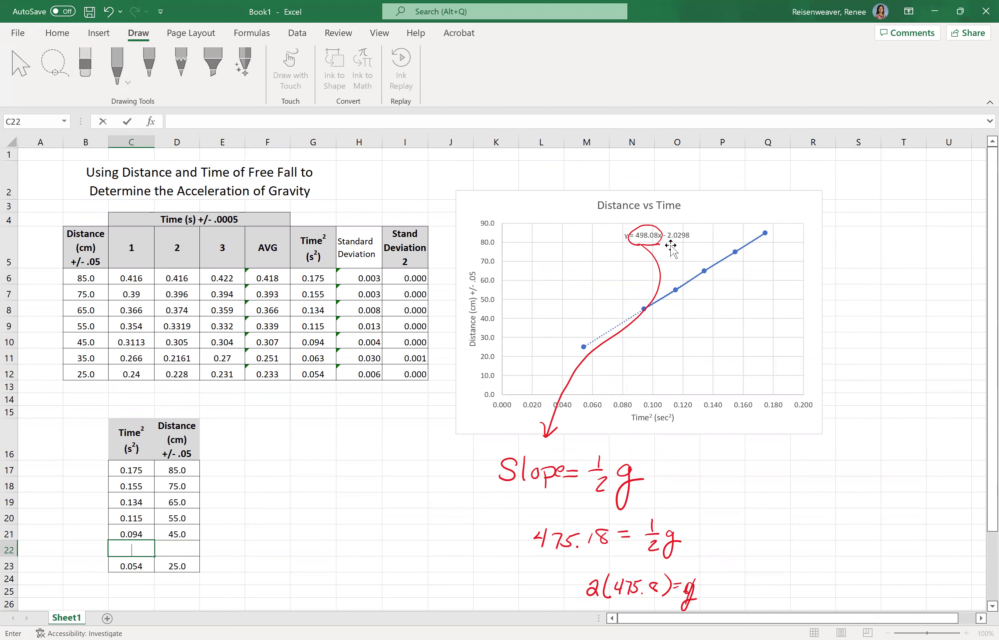
{"action": "scroll", "coordinate": [672, 252], "scroll_direction": "down", "scroll_amount": 2}
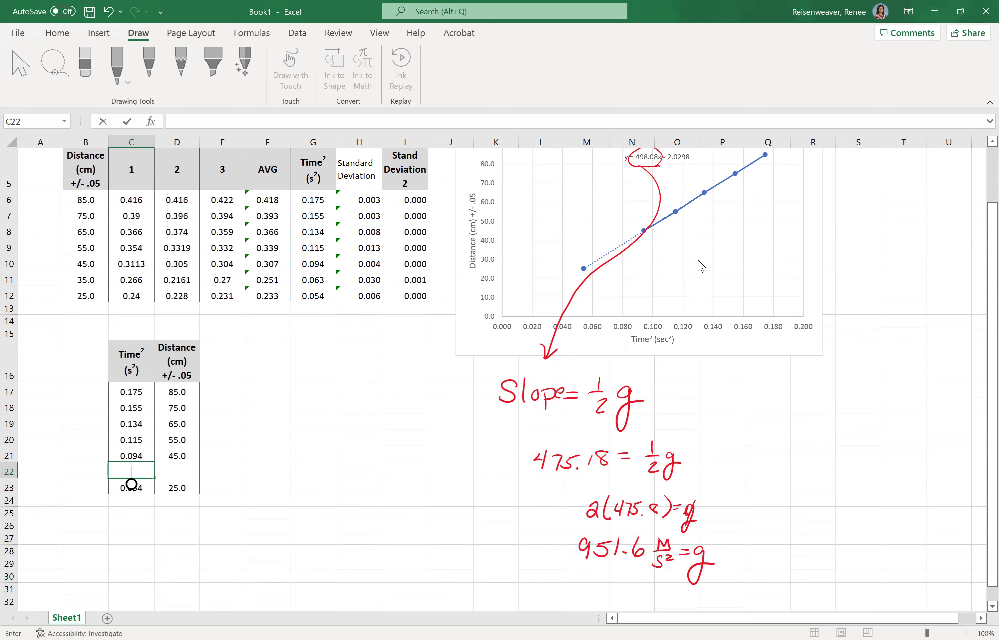
{"action": "scroll", "coordinate": [701, 266], "scroll_direction": "up", "scroll_amount": 2}
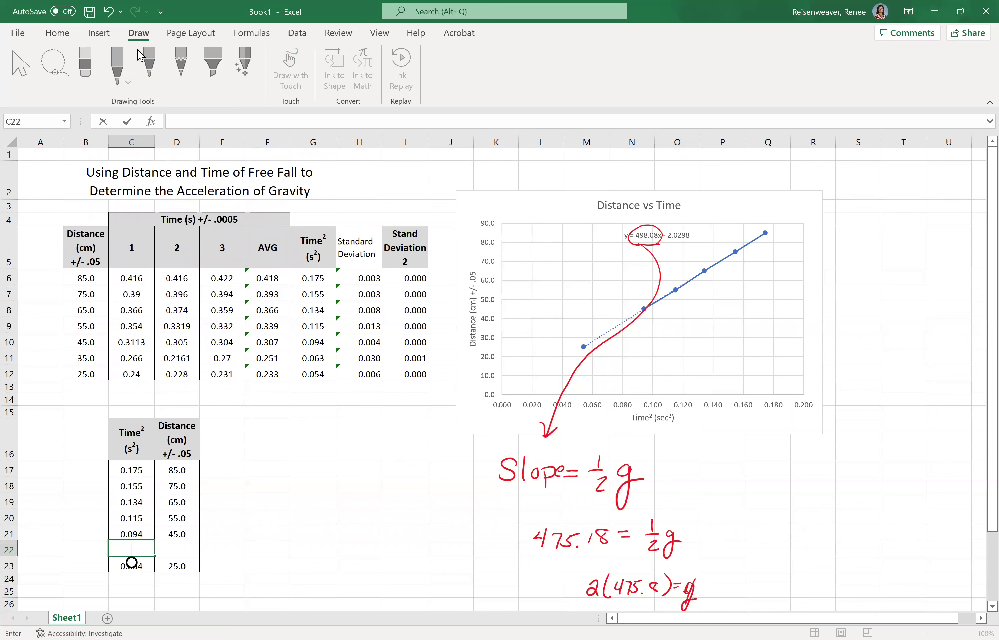
{"action": "left_click", "coordinate": [59, 34]}
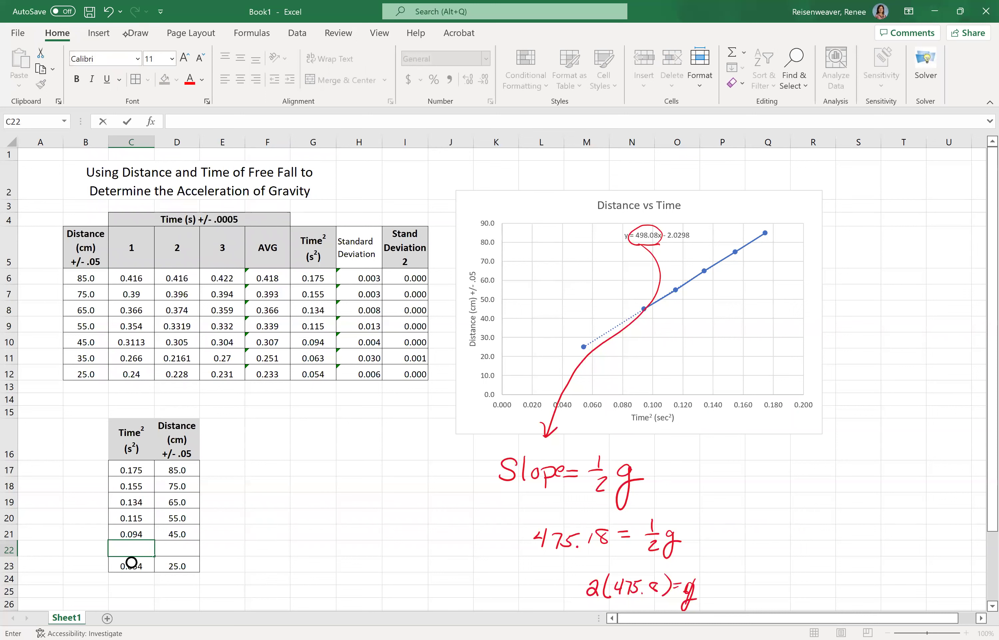
{"action": "left_click", "coordinate": [139, 33]}
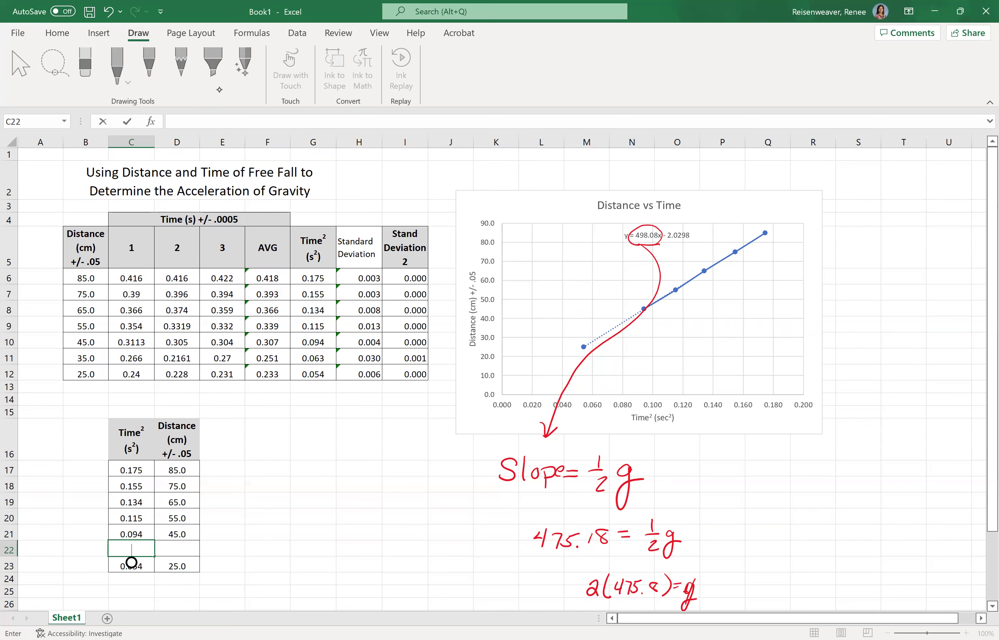
Circle the new 498.08 slope and handwrite 498.08 = ½g beside the chart
{"action": "mouse_move", "coordinate": [641, 253]}
{"action": "left_mouse_down"}
{"action": "mouse_move", "coordinate": [670, 254]}
{"action": "mouse_move", "coordinate": [736, 336]}
{"action": "mouse_move", "coordinate": [762, 436]}
{"action": "mouse_move", "coordinate": [776, 439]}
{"action": "mouse_move", "coordinate": [780, 472]}
{"action": "mouse_move", "coordinate": [800, 460]}
{"action": "mouse_move", "coordinate": [795, 473]}
{"action": "left_mouse_up"}
{"action": "mouse_move", "coordinate": [811, 455]}
{"action": "left_mouse_down"}
{"action": "mouse_move", "coordinate": [797, 474]}
{"action": "mouse_move", "coordinate": [810, 462]}
{"action": "left_mouse_up"}
{"action": "left_click_drag", "start_coordinate": [817, 470], "coordinate": [866, 467]}
{"action": "mouse_move", "coordinate": [886, 447]}
{"action": "left_mouse_down"}
{"action": "mouse_move", "coordinate": [872, 485]}
{"action": "mouse_move", "coordinate": [888, 482]}
{"action": "left_mouse_up"}
{"action": "left_click_drag", "start_coordinate": [902, 460], "coordinate": [893, 488]}
{"action": "left_click_drag", "start_coordinate": [899, 470], "coordinate": [911, 470]}
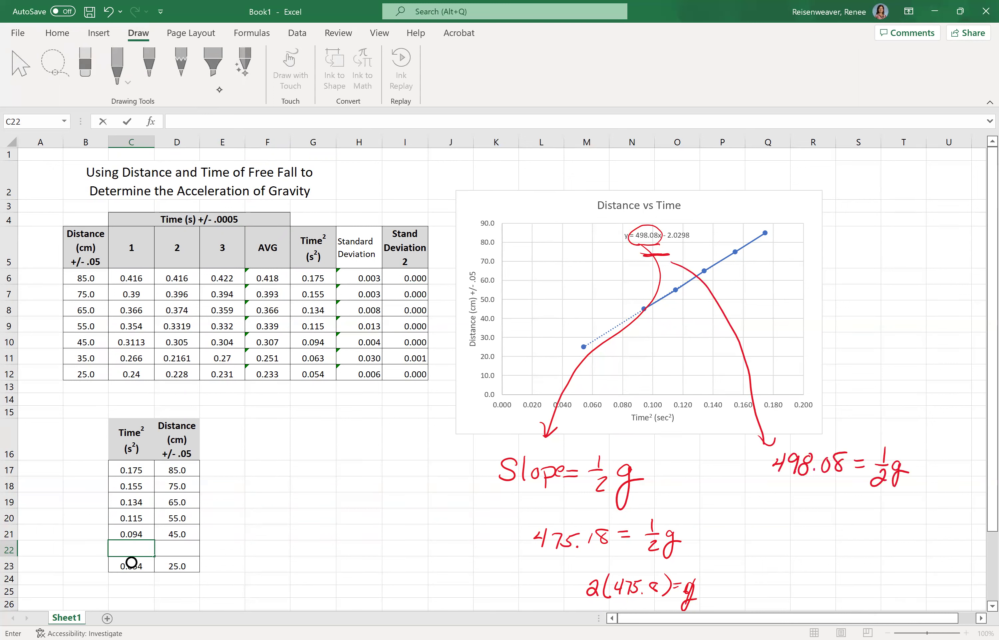
Handwrite 2(498.08) =, scribble out a mistaken fraction, and write 996.16 = g
{"action": "left_click_drag", "start_coordinate": [771, 512], "coordinate": [784, 524]}
{"action": "left_click_drag", "start_coordinate": [798, 511], "coordinate": [798, 527]}
{"action": "mouse_move", "coordinate": [807, 509]}
{"action": "left_mouse_down"}
{"action": "mouse_move", "coordinate": [811, 523]}
{"action": "mouse_move", "coordinate": [856, 507]}
{"action": "mouse_move", "coordinate": [877, 513]}
{"action": "left_mouse_up"}
{"action": "mouse_move", "coordinate": [871, 518]}
{"action": "left_mouse_down"}
{"action": "mouse_move", "coordinate": [897, 509]}
{"action": "mouse_move", "coordinate": [887, 536]}
{"action": "left_mouse_up"}
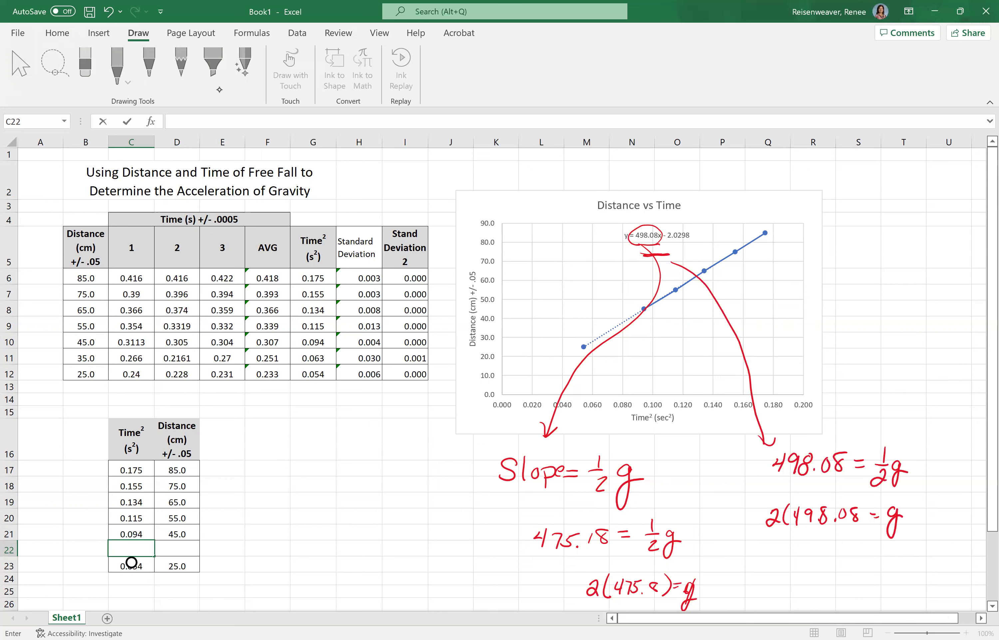
{"action": "mouse_move", "coordinate": [899, 491]}
{"action": "left_mouse_down"}
{"action": "mouse_move", "coordinate": [895, 502]}
{"action": "mouse_move", "coordinate": [904, 499]}
{"action": "left_mouse_up"}
{"action": "mouse_move", "coordinate": [895, 496]}
{"action": "left_mouse_down"}
{"action": "mouse_move", "coordinate": [902, 515]}
{"action": "mouse_move", "coordinate": [890, 517]}
{"action": "mouse_move", "coordinate": [890, 530]}
{"action": "mouse_move", "coordinate": [922, 546]}
{"action": "mouse_move", "coordinate": [939, 515]}
{"action": "left_mouse_up"}
{"action": "mouse_move", "coordinate": [828, 555]}
{"action": "left_mouse_down"}
{"action": "mouse_move", "coordinate": [820, 582]}
{"action": "mouse_move", "coordinate": [832, 564]}
{"action": "mouse_move", "coordinate": [835, 580]}
{"action": "left_mouse_up"}
{"action": "mouse_move", "coordinate": [850, 558]}
{"action": "left_mouse_down"}
{"action": "mouse_move", "coordinate": [844, 576]}
{"action": "mouse_move", "coordinate": [873, 576]}
{"action": "left_mouse_up"}
{"action": "left_click_drag", "start_coordinate": [884, 559], "coordinate": [882, 569]}
{"action": "left_click_drag", "start_coordinate": [895, 566], "coordinate": [907, 572]}
{"action": "left_click_drag", "start_coordinate": [922, 565], "coordinate": [936, 581]}
{"action": "scroll", "coordinate": [131, 562], "scroll_direction": "down", "scroll_amount": 5}
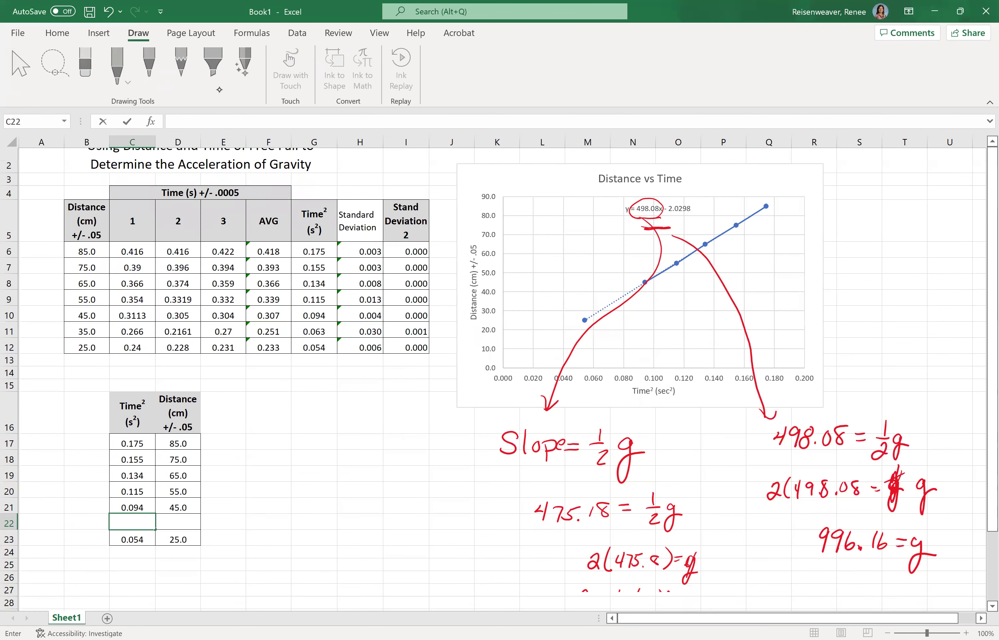
Handwrite '% Difference =' below the g calculations
{"action": "scroll", "coordinate": [132, 330], "scroll_direction": "down", "scroll_amount": 1}
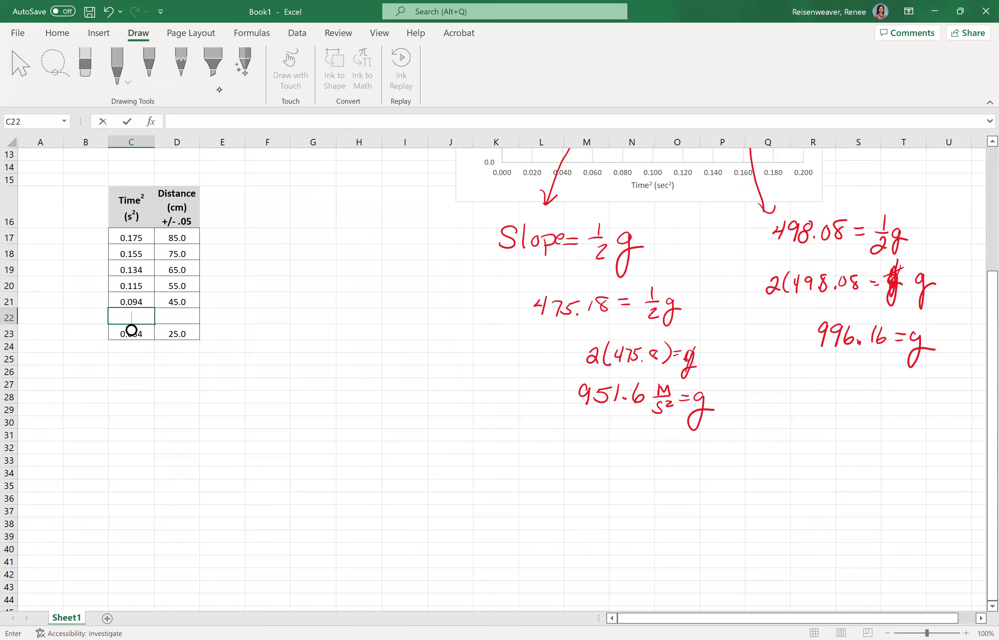
{"action": "scroll", "coordinate": [132, 330], "scroll_direction": "down", "scroll_amount": 1}
{"action": "scroll", "coordinate": [132, 292], "scroll_direction": "right", "scroll_amount": 1}
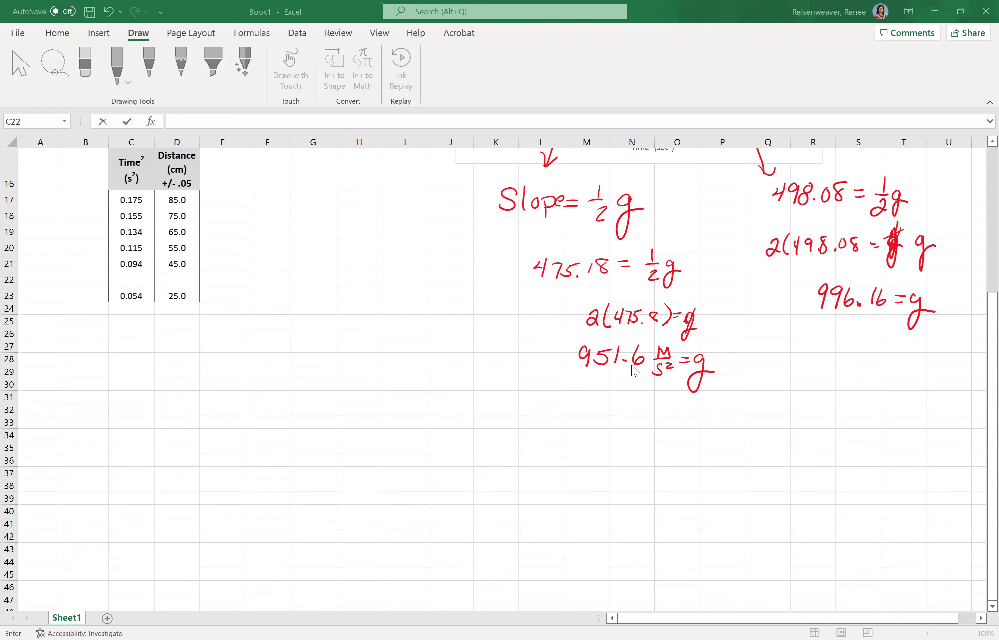
{"action": "left_click", "coordinate": [132, 281]}
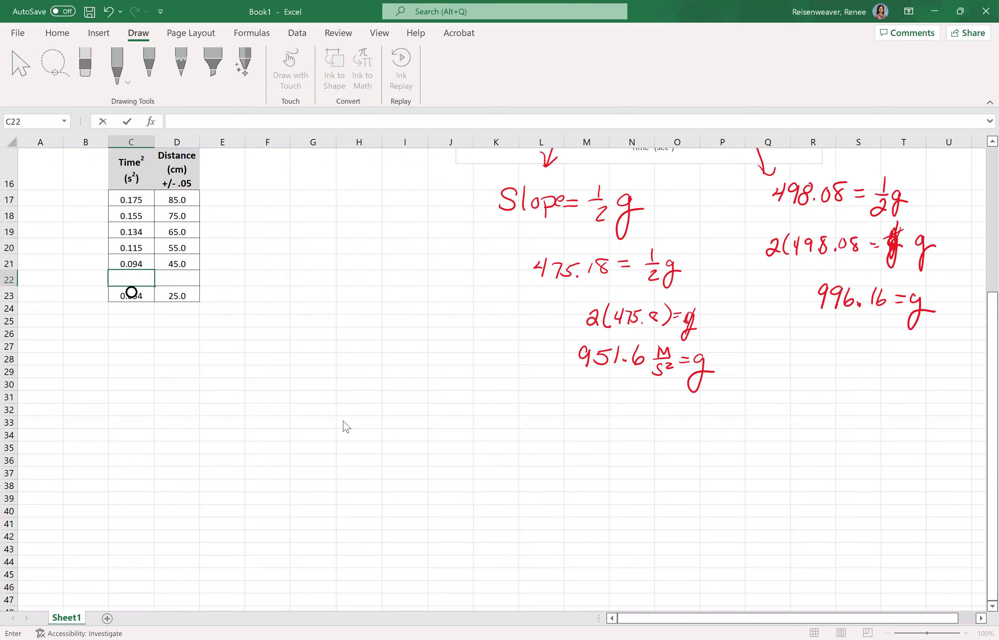
{"action": "mouse_move", "coordinate": [362, 429]}
{"action": "left_mouse_down"}
{"action": "mouse_move", "coordinate": [353, 454]}
{"action": "mouse_move", "coordinate": [390, 431]}
{"action": "mouse_move", "coordinate": [380, 452]}
{"action": "mouse_move", "coordinate": [399, 451]}
{"action": "left_mouse_up"}
{"action": "mouse_move", "coordinate": [410, 426]}
{"action": "left_mouse_down"}
{"action": "mouse_move", "coordinate": [404, 452]}
{"action": "mouse_move", "coordinate": [409, 438]}
{"action": "left_mouse_up"}
{"action": "left_click_drag", "start_coordinate": [419, 426], "coordinate": [415, 452]}
{"action": "mouse_move", "coordinate": [409, 440]}
{"action": "left_mouse_down"}
{"action": "mouse_move", "coordinate": [426, 437]}
{"action": "mouse_move", "coordinate": [437, 449]}
{"action": "mouse_move", "coordinate": [446, 439]}
{"action": "left_mouse_up"}
{"action": "left_click_drag", "start_coordinate": [447, 444], "coordinate": [465, 451]}
{"action": "left_click_drag", "start_coordinate": [471, 441], "coordinate": [512, 437]}
{"action": "left_click_drag", "start_coordinate": [498, 441], "coordinate": [510, 441]}
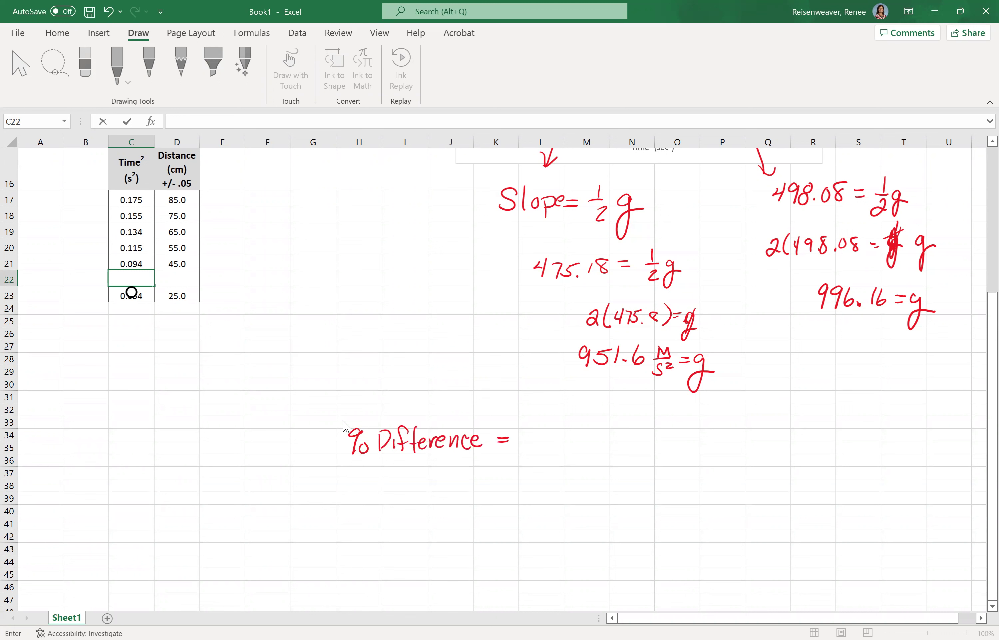
Write the numerator 'Recorded − Accepted' after the equals sign
{"action": "left_click_drag", "start_coordinate": [551, 419], "coordinate": [546, 439]}
{"action": "left_click_drag", "start_coordinate": [543, 418], "coordinate": [562, 436]}
{"action": "left_click_drag", "start_coordinate": [563, 430], "coordinate": [572, 437]}
{"action": "left_click_drag", "start_coordinate": [569, 436], "coordinate": [597, 428]}
{"action": "mouse_move", "coordinate": [600, 435]}
{"action": "left_mouse_down"}
{"action": "mouse_move", "coordinate": [614, 419]}
{"action": "mouse_move", "coordinate": [625, 433]}
{"action": "left_mouse_up"}
{"action": "mouse_move", "coordinate": [633, 426]}
{"action": "left_mouse_down"}
{"action": "mouse_move", "coordinate": [638, 438]}
{"action": "mouse_move", "coordinate": [693, 433]}
{"action": "left_mouse_up"}
{"action": "mouse_move", "coordinate": [682, 425]}
{"action": "left_mouse_down"}
{"action": "mouse_move", "coordinate": [722, 430]}
{"action": "mouse_move", "coordinate": [719, 445]}
{"action": "left_mouse_up"}
{"action": "left_click_drag", "start_coordinate": [719, 425], "coordinate": [733, 434]}
{"action": "mouse_move", "coordinate": [727, 425]}
{"action": "left_mouse_down"}
{"action": "mouse_move", "coordinate": [750, 434]}
{"action": "mouse_move", "coordinate": [742, 432]}
{"action": "left_mouse_up"}
{"action": "left_click_drag", "start_coordinate": [756, 409], "coordinate": [758, 432]}
Add the fraction bar, denominator 'Accepted', parentheses and '× 100%'
{"action": "left_click_drag", "start_coordinate": [563, 449], "coordinate": [742, 442]}
{"action": "mouse_move", "coordinate": [627, 454]}
{"action": "left_mouse_down"}
{"action": "mouse_move", "coordinate": [615, 474]}
{"action": "mouse_move", "coordinate": [635, 476]}
{"action": "left_mouse_up"}
{"action": "left_click_drag", "start_coordinate": [623, 467], "coordinate": [662, 473]}
{"action": "mouse_move", "coordinate": [662, 466]}
{"action": "left_mouse_down"}
{"action": "mouse_move", "coordinate": [664, 485]}
{"action": "mouse_move", "coordinate": [668, 474]}
{"action": "left_mouse_up"}
{"action": "mouse_move", "coordinate": [679, 457]}
{"action": "left_mouse_down"}
{"action": "mouse_move", "coordinate": [678, 476]}
{"action": "mouse_move", "coordinate": [692, 470]}
{"action": "mouse_move", "coordinate": [685, 461]}
{"action": "left_mouse_up"}
{"action": "left_click_drag", "start_coordinate": [699, 463], "coordinate": [701, 476]}
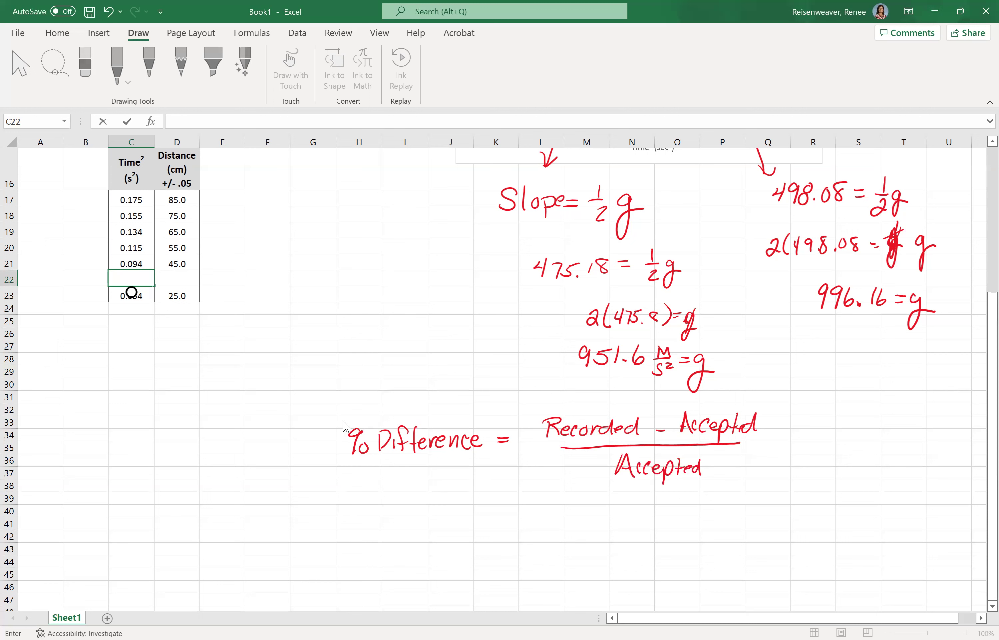
{"action": "left_click_drag", "start_coordinate": [549, 400], "coordinate": [539, 462]}
{"action": "mouse_move", "coordinate": [766, 399]}
{"action": "left_mouse_down"}
{"action": "mouse_move", "coordinate": [763, 464]}
{"action": "mouse_move", "coordinate": [797, 446]}
{"action": "mouse_move", "coordinate": [785, 446]}
{"action": "left_mouse_up"}
{"action": "mouse_move", "coordinate": [814, 428]}
{"action": "left_mouse_down"}
{"action": "mouse_move", "coordinate": [809, 445]}
{"action": "mouse_move", "coordinate": [838, 431]}
{"action": "left_mouse_up"}
{"action": "left_click_drag", "start_coordinate": [853, 423], "coordinate": [851, 429]}
{"action": "mouse_move", "coordinate": [859, 423]}
{"action": "left_mouse_down"}
{"action": "mouse_move", "coordinate": [848, 444]}
{"action": "mouse_move", "coordinate": [859, 440]}
{"action": "left_mouse_up"}
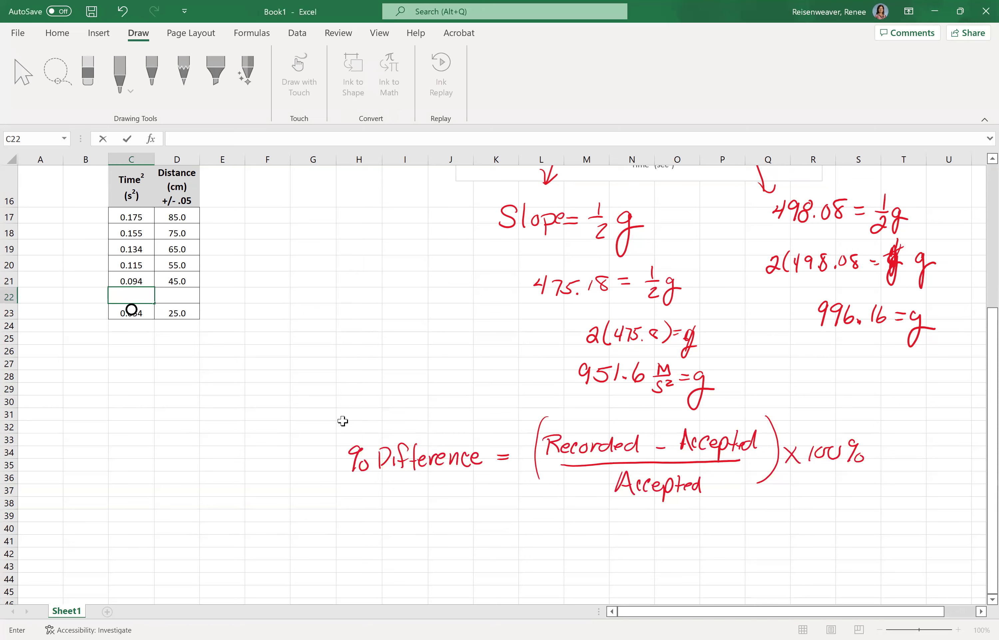
Ink the numerator 951.6 − 981 below the percent difference formula in red
{"action": "scroll", "coordinate": [343, 420], "scroll_direction": "down", "scroll_amount": 3}
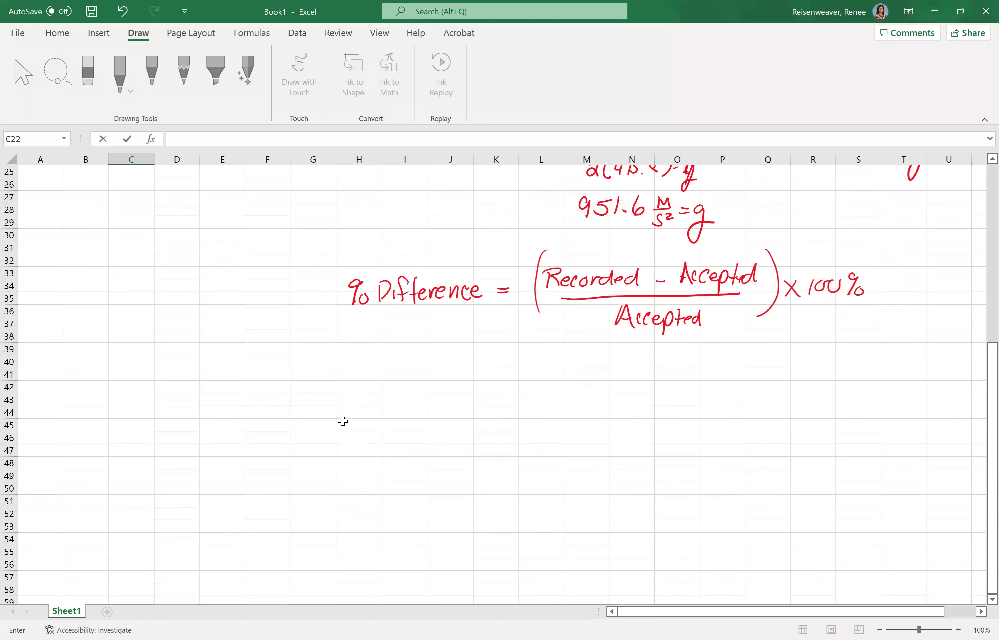
{"action": "left_click_drag", "start_coordinate": [443, 375], "coordinate": [432, 395]}
{"action": "left_click_drag", "start_coordinate": [443, 384], "coordinate": [442, 396]}
{"action": "mouse_move", "coordinate": [445, 379]}
{"action": "left_mouse_down"}
{"action": "mouse_move", "coordinate": [459, 377]}
{"action": "mouse_move", "coordinate": [455, 394]}
{"action": "mouse_move", "coordinate": [520, 383]}
{"action": "mouse_move", "coordinate": [511, 394]}
{"action": "left_mouse_up"}
{"action": "left_click", "coordinate": [464, 393]}
{"action": "mouse_move", "coordinate": [530, 380]}
{"action": "left_mouse_down"}
{"action": "mouse_move", "coordinate": [525, 388]}
{"action": "mouse_move", "coordinate": [531, 376]}
{"action": "left_mouse_up"}
{"action": "left_click_drag", "start_coordinate": [541, 377], "coordinate": [538, 394]}
Add the fraction bar, the denominator 981, the parentheses and ×100%
{"action": "left_click_drag", "start_coordinate": [421, 406], "coordinate": [540, 401]}
{"action": "left_click_drag", "start_coordinate": [482, 416], "coordinate": [472, 430]}
{"action": "mouse_move", "coordinate": [491, 417]}
{"action": "left_mouse_down"}
{"action": "mouse_move", "coordinate": [487, 427]}
{"action": "mouse_move", "coordinate": [490, 418]}
{"action": "left_mouse_up"}
{"action": "mouse_move", "coordinate": [502, 414]}
{"action": "left_mouse_down"}
{"action": "mouse_move", "coordinate": [497, 428]}
{"action": "mouse_move", "coordinate": [477, 418]}
{"action": "left_mouse_up"}
{"action": "left_click_drag", "start_coordinate": [421, 370], "coordinate": [410, 425]}
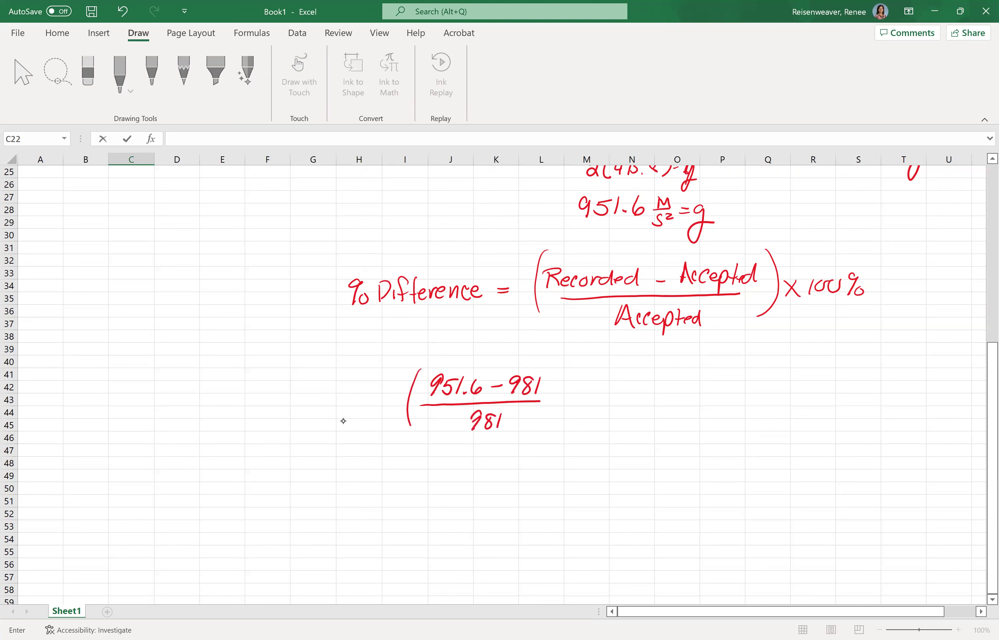
{"action": "mouse_move", "coordinate": [555, 373]}
{"action": "left_mouse_down"}
{"action": "mouse_move", "coordinate": [564, 378]}
{"action": "mouse_move", "coordinate": [556, 418]}
{"action": "mouse_move", "coordinate": [585, 406]}
{"action": "mouse_move", "coordinate": [577, 406]}
{"action": "left_mouse_up"}
{"action": "left_click_drag", "start_coordinate": [593, 393], "coordinate": [590, 405]}
{"action": "mouse_move", "coordinate": [600, 393]}
{"action": "left_mouse_down"}
{"action": "mouse_move", "coordinate": [598, 403]}
{"action": "mouse_move", "coordinate": [601, 393]}
{"action": "left_mouse_up"}
{"action": "mouse_move", "coordinate": [613, 392]}
{"action": "left_mouse_down"}
{"action": "mouse_move", "coordinate": [620, 407]}
{"action": "mouse_move", "coordinate": [634, 400]}
{"action": "left_mouse_up"}
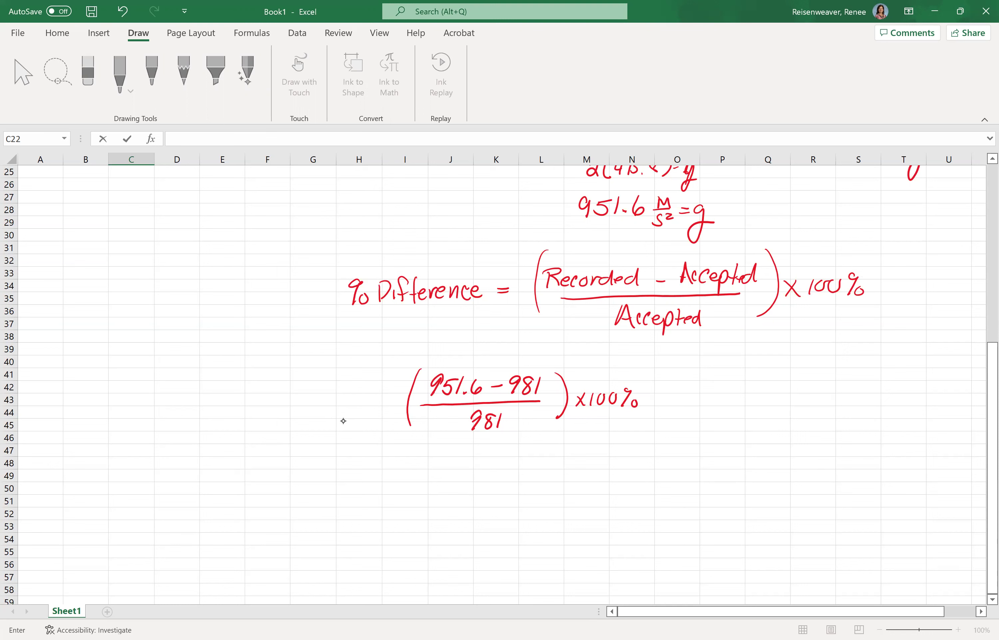
Write 2.9997% below, add absolute-value bars around 951.6 − 981, and underline the result
{"action": "mouse_move", "coordinate": [488, 460]}
{"action": "left_mouse_down"}
{"action": "mouse_move", "coordinate": [507, 475]}
{"action": "mouse_move", "coordinate": [552, 460]}
{"action": "mouse_move", "coordinate": [545, 474]}
{"action": "mouse_move", "coordinate": [561, 462]}
{"action": "mouse_move", "coordinate": [555, 477]}
{"action": "left_mouse_up"}
{"action": "left_click_drag", "start_coordinate": [567, 470], "coordinate": [568, 472]}
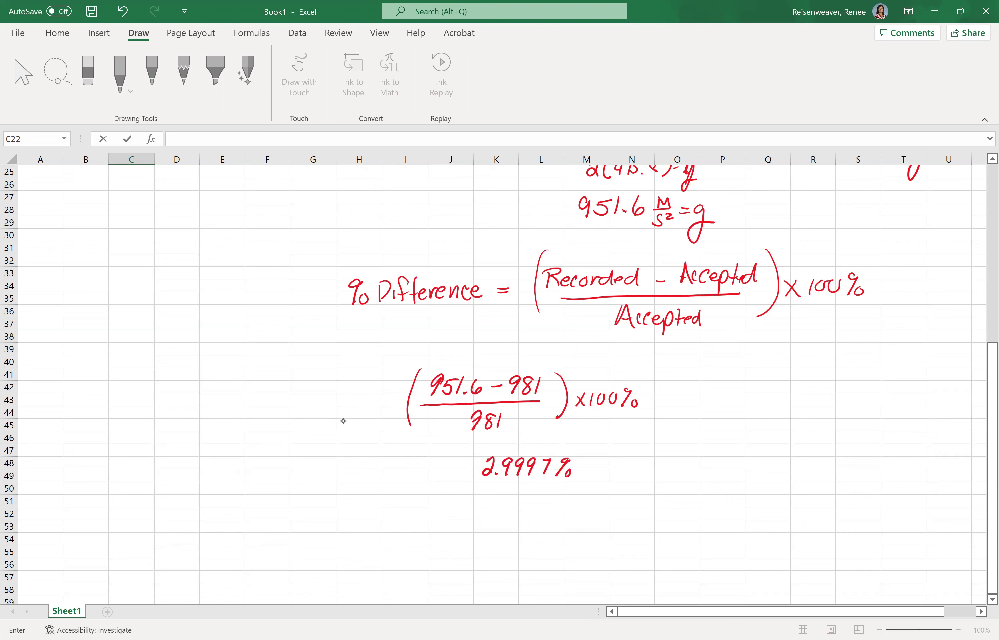
{"action": "left_click_drag", "start_coordinate": [427, 365], "coordinate": [421, 405]}
{"action": "left_click_drag", "start_coordinate": [550, 365], "coordinate": [544, 403]}
{"action": "left_click_drag", "start_coordinate": [478, 492], "coordinate": [567, 488]}
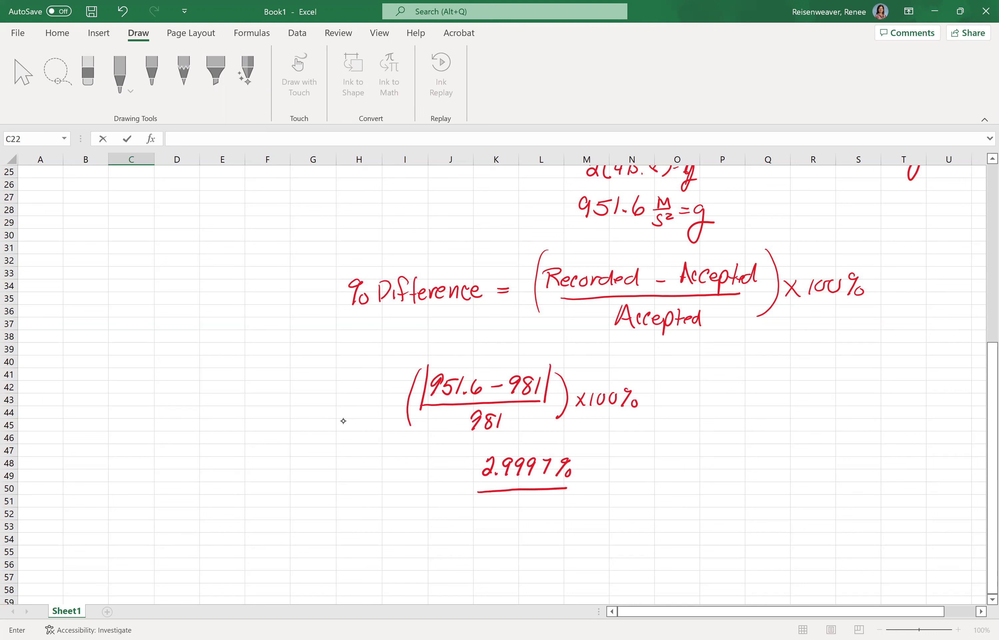
{"action": "left_click_drag", "start_coordinate": [313, 248], "coordinate": [296, 267]}
{"action": "scroll", "coordinate": [343, 420], "scroll_direction": "up", "scroll_amount": 5}
{"action": "scroll", "coordinate": [343, 420], "scroll_direction": "right", "scroll_amount": 2}
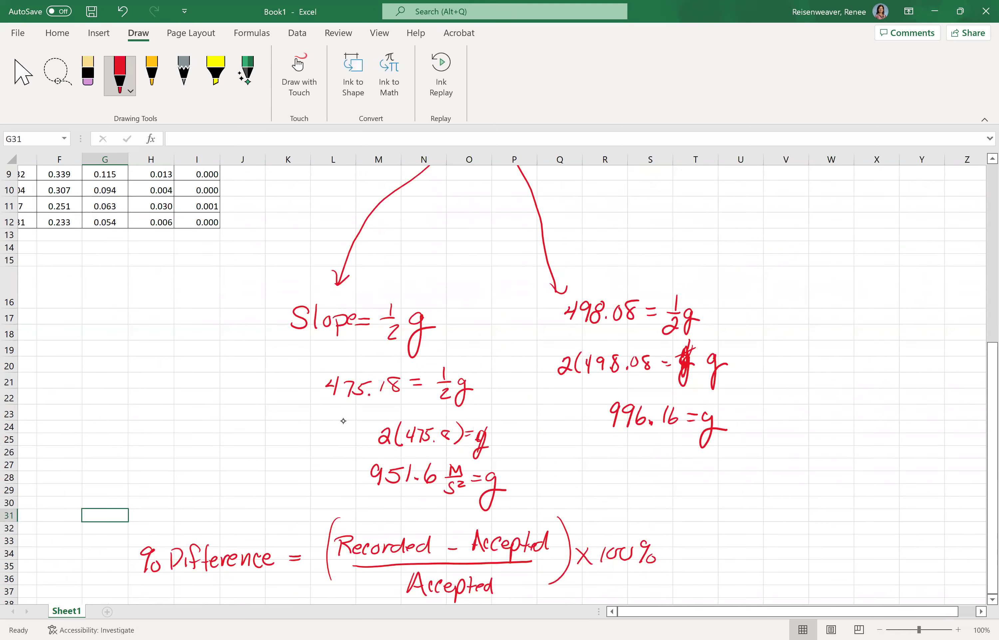
{"action": "scroll", "coordinate": [343, 421], "scroll_direction": "down", "scroll_amount": 5}
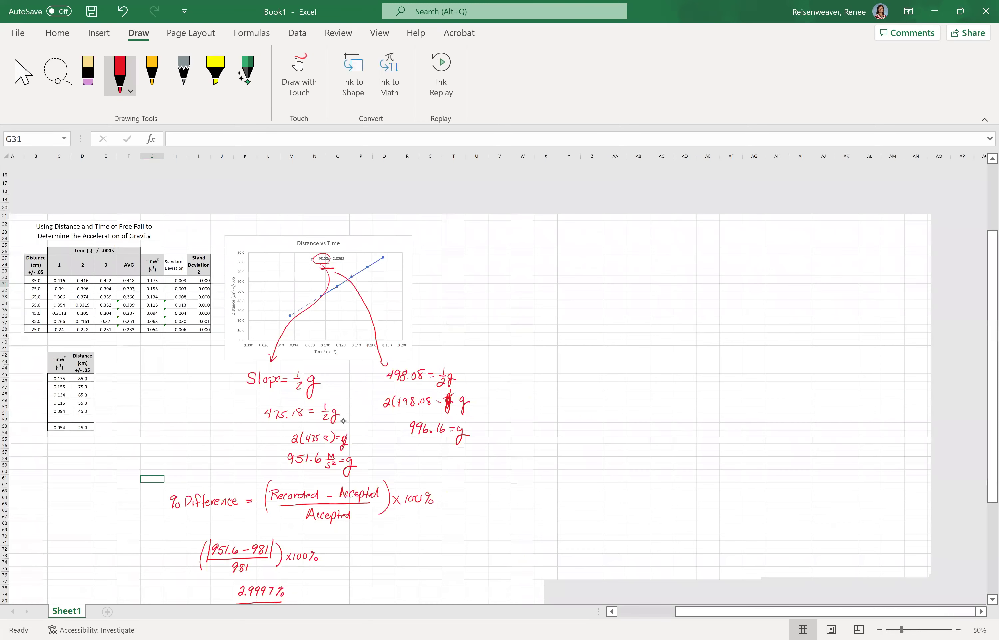
{"action": "scroll", "coordinate": [343, 420], "scroll_direction": "up", "scroll_amount": 1}
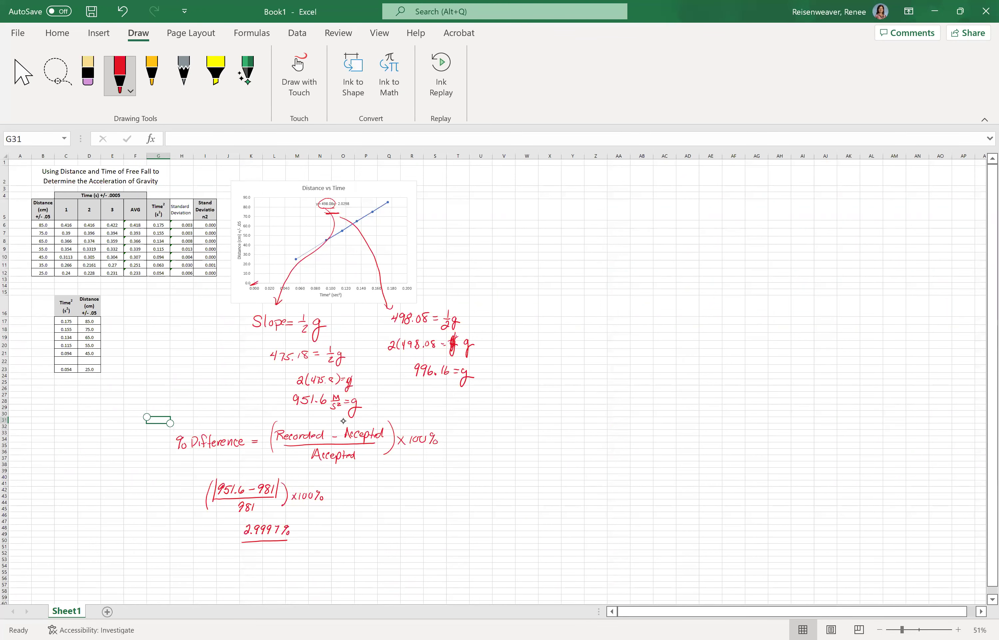
{"action": "scroll", "coordinate": [343, 421], "scroll_direction": "up", "scroll_amount": 1, "text": "ctrl"}
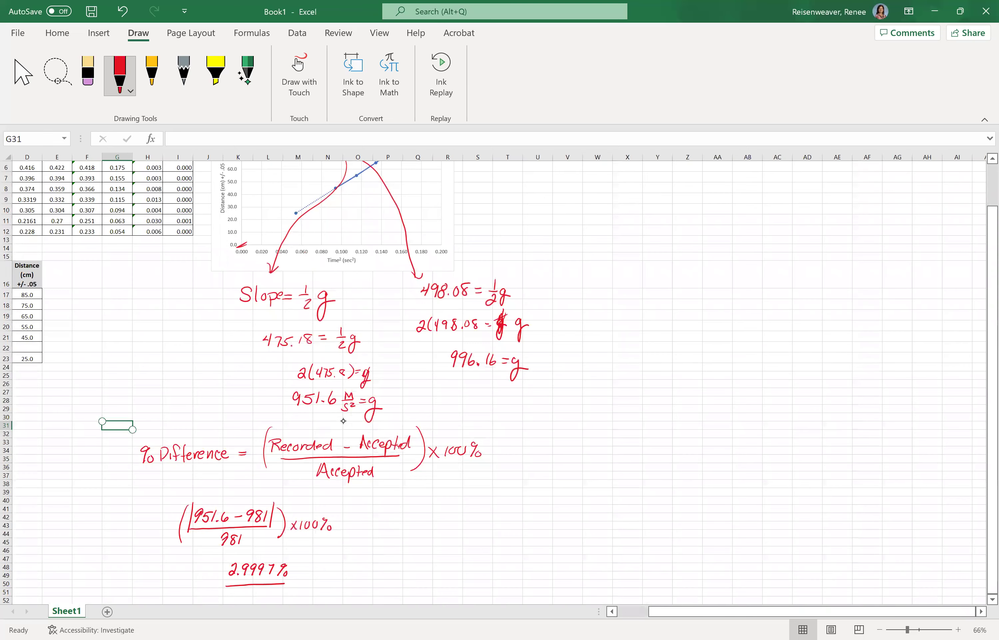
{"action": "scroll", "coordinate": [343, 420], "scroll_direction": "up", "scroll_amount": 2}
{"action": "scroll", "coordinate": [343, 420], "scroll_direction": "down", "scroll_amount": 1}
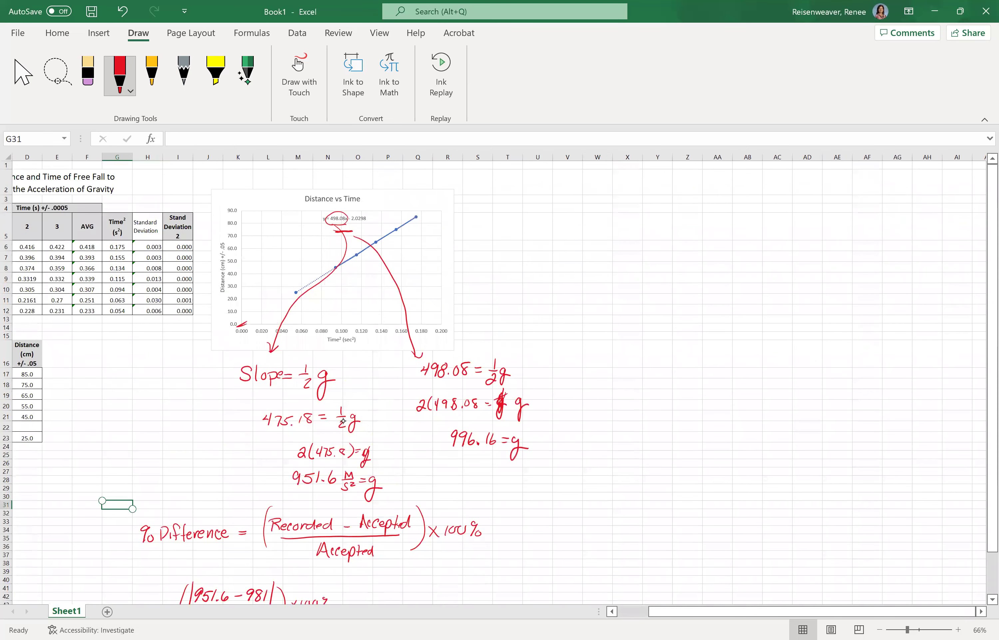
{"action": "scroll", "coordinate": [343, 420], "scroll_direction": "down", "scroll_amount": 3}
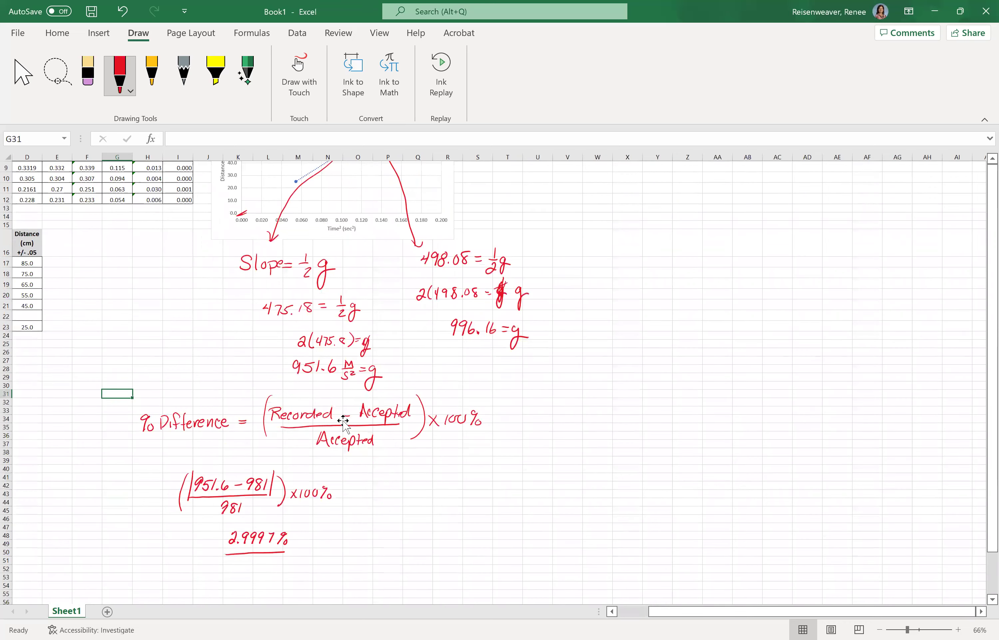
{"action": "scroll", "coordinate": [343, 422], "scroll_direction": "right", "scroll_amount": 1}
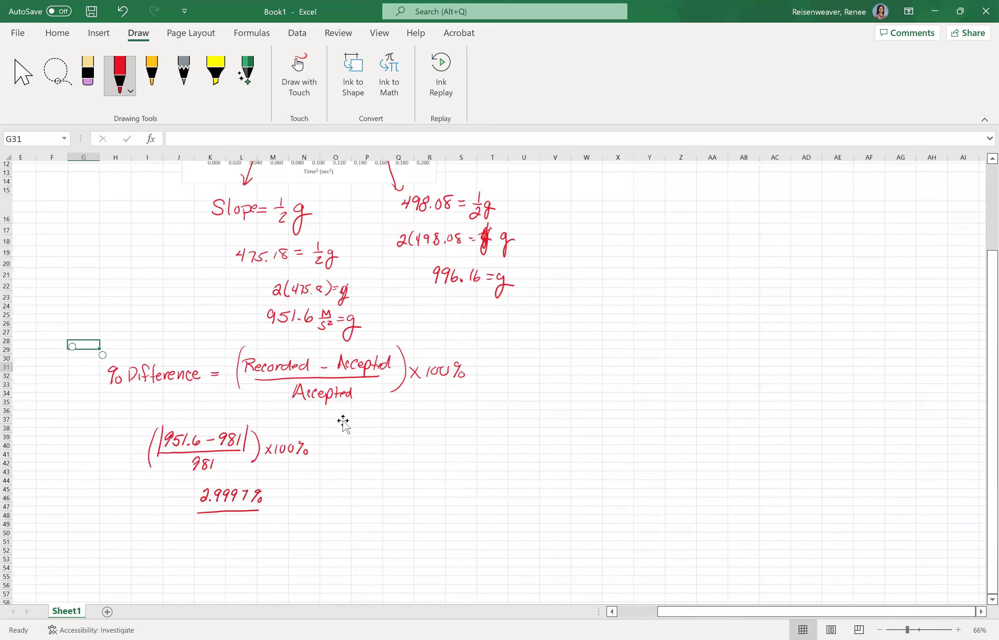
{"action": "scroll", "coordinate": [343, 422], "scroll_direction": "up", "scroll_amount": 1, "text": "ctrl"}
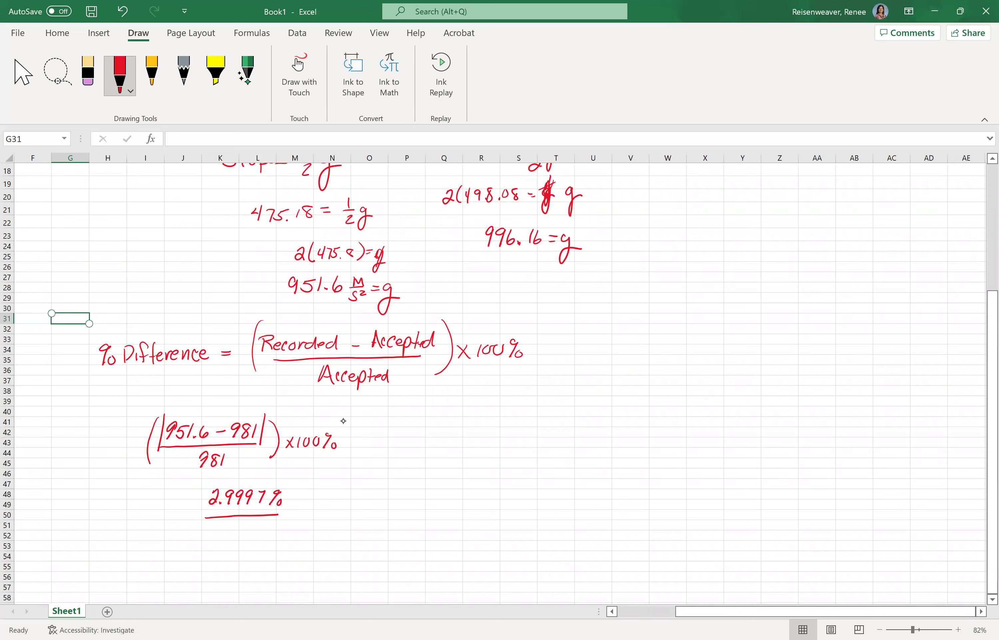
Write '% Difference =' to the right of the first calculation
{"action": "left_click_drag", "start_coordinate": [646, 332], "coordinate": [632, 360]}
{"action": "mouse_move", "coordinate": [642, 347]}
{"action": "left_mouse_down"}
{"action": "mouse_move", "coordinate": [643, 357]}
{"action": "mouse_move", "coordinate": [667, 349]}
{"action": "left_mouse_up"}
{"action": "left_click_drag", "start_coordinate": [669, 350], "coordinate": [677, 356]}
{"action": "mouse_move", "coordinate": [669, 350]}
{"action": "left_mouse_down"}
{"action": "mouse_move", "coordinate": [684, 346]}
{"action": "mouse_move", "coordinate": [687, 359]}
{"action": "left_mouse_up"}
{"action": "left_click_drag", "start_coordinate": [692, 350], "coordinate": [701, 353]}
{"action": "mouse_move", "coordinate": [703, 354]}
{"action": "left_mouse_down"}
{"action": "mouse_move", "coordinate": [713, 345]}
{"action": "mouse_move", "coordinate": [716, 354]}
{"action": "left_mouse_up"}
{"action": "mouse_move", "coordinate": [719, 354]}
{"action": "left_mouse_down"}
{"action": "mouse_move", "coordinate": [723, 344]}
{"action": "mouse_move", "coordinate": [733, 353]}
{"action": "left_mouse_up"}
{"action": "left_click_drag", "start_coordinate": [744, 350], "coordinate": [783, 346]}
{"action": "left_click_drag", "start_coordinate": [772, 352], "coordinate": [803, 376]}
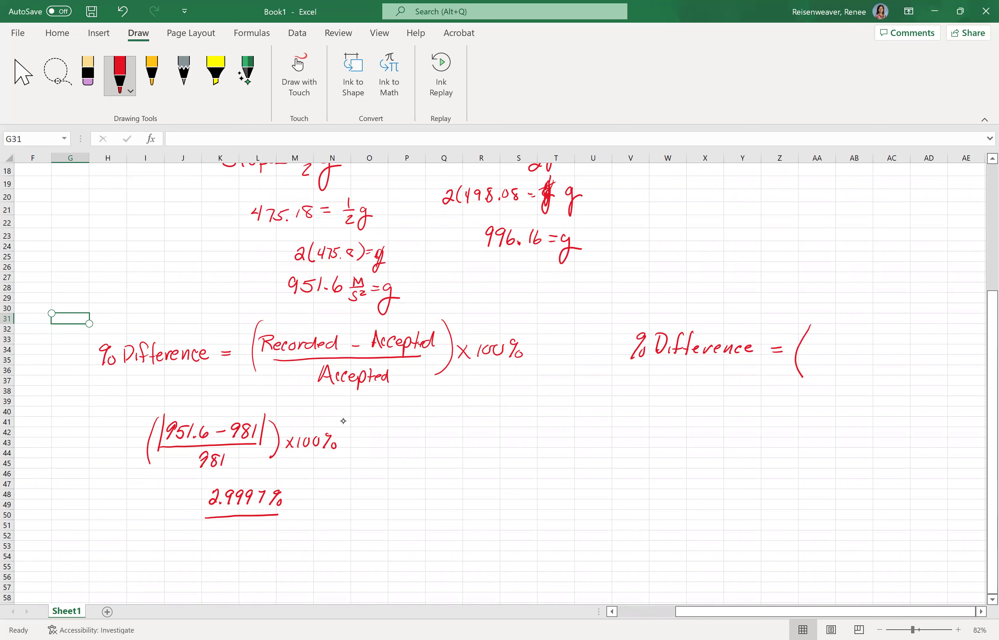
Ink the fraction (996.16 − 981)/981 in parentheses
{"action": "left_click_drag", "start_coordinate": [815, 330], "coordinate": [812, 345]}
{"action": "left_click_drag", "start_coordinate": [825, 332], "coordinate": [822, 344]}
{"action": "mouse_move", "coordinate": [835, 330]}
{"action": "left_mouse_down"}
{"action": "mouse_move", "coordinate": [828, 341]}
{"action": "mouse_move", "coordinate": [856, 341]}
{"action": "left_mouse_up"}
{"action": "left_click_drag", "start_coordinate": [866, 340], "coordinate": [887, 345]}
{"action": "mouse_move", "coordinate": [896, 337]}
{"action": "left_mouse_down"}
{"action": "mouse_move", "coordinate": [890, 345]}
{"action": "mouse_move", "coordinate": [898, 331]}
{"action": "mouse_move", "coordinate": [901, 346]}
{"action": "left_mouse_up"}
{"action": "left_click_drag", "start_coordinate": [824, 354], "coordinate": [907, 349]}
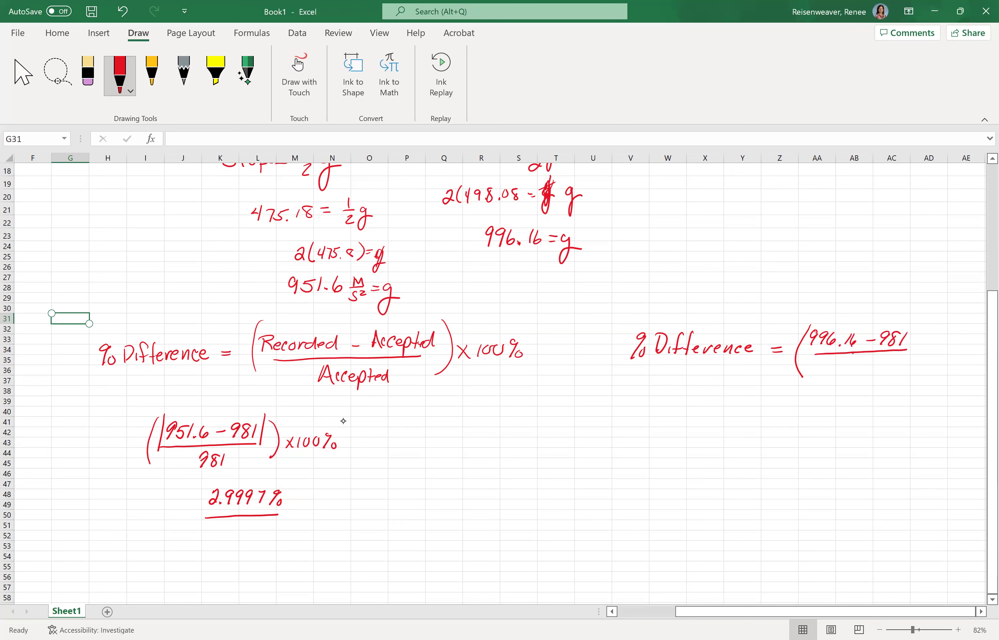
{"action": "mouse_move", "coordinate": [848, 361]}
{"action": "left_mouse_down"}
{"action": "mouse_move", "coordinate": [842, 374]}
{"action": "mouse_move", "coordinate": [858, 363]}
{"action": "mouse_move", "coordinate": [865, 374]}
{"action": "left_mouse_up"}
{"action": "mouse_move", "coordinate": [920, 327]}
{"action": "left_mouse_down"}
{"action": "mouse_move", "coordinate": [925, 353]}
{"action": "mouse_move", "coordinate": [907, 373]}
{"action": "left_mouse_up"}
Strike out the mistaken '= g' and finish the expression with ×100%
{"action": "mouse_move", "coordinate": [957, 347]}
{"action": "left_mouse_down"}
{"action": "mouse_move", "coordinate": [944, 381]}
{"action": "mouse_move", "coordinate": [965, 355]}
{"action": "left_mouse_up"}
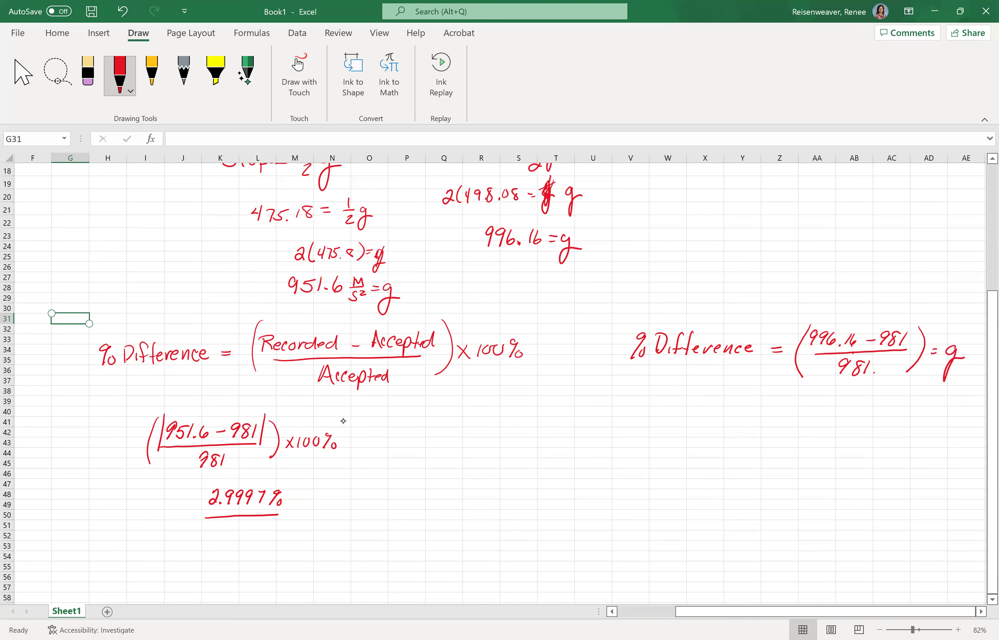
{"action": "mouse_move", "coordinate": [929, 353]}
{"action": "left_mouse_down"}
{"action": "mouse_move", "coordinate": [952, 348]}
{"action": "mouse_move", "coordinate": [956, 370]}
{"action": "left_mouse_up"}
{"action": "mouse_move", "coordinate": [930, 329]}
{"action": "left_mouse_down"}
{"action": "mouse_move", "coordinate": [941, 340]}
{"action": "mouse_move", "coordinate": [931, 341]}
{"action": "mouse_move", "coordinate": [945, 340]}
{"action": "left_mouse_up"}
{"action": "left_click_drag", "start_coordinate": [958, 326], "coordinate": [952, 338]}
{"action": "mouse_move", "coordinate": [967, 327]}
{"action": "left_mouse_down"}
{"action": "mouse_move", "coordinate": [961, 339]}
{"action": "mouse_move", "coordinate": [969, 335]}
{"action": "left_mouse_up"}
{"action": "mouse_move", "coordinate": [979, 326]}
{"action": "left_mouse_down"}
{"action": "mouse_move", "coordinate": [966, 341]}
{"action": "mouse_move", "coordinate": [976, 343]}
{"action": "left_mouse_up"}
Write the result 1.5% below the expression and underline it
{"action": "left_click", "coordinate": [780, 587]}
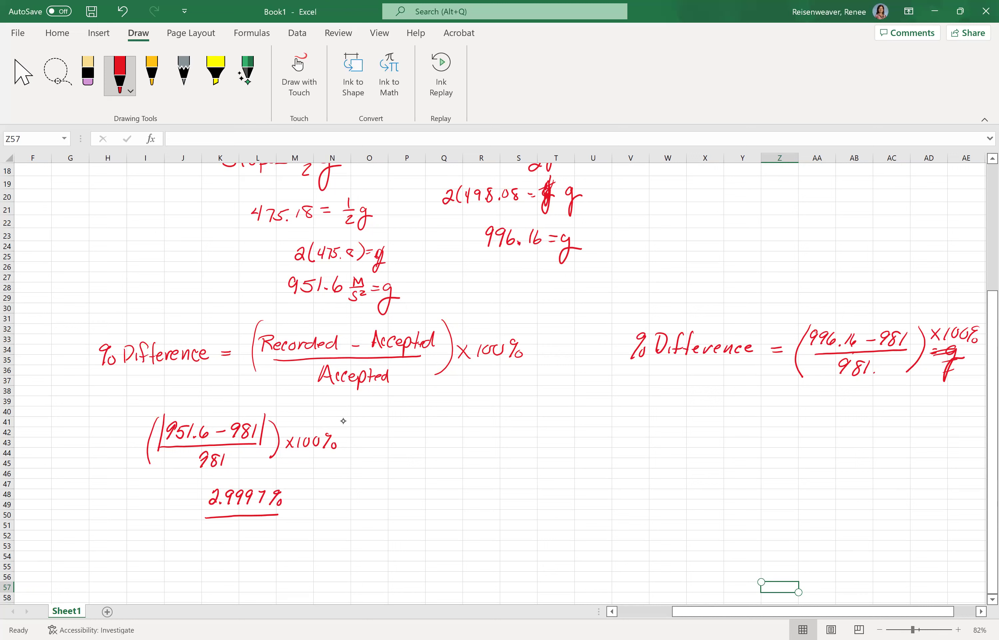
{"action": "mouse_move", "coordinate": [746, 426]}
{"action": "left_mouse_down"}
{"action": "mouse_move", "coordinate": [740, 443]}
{"action": "mouse_move", "coordinate": [755, 443]}
{"action": "left_mouse_up"}
{"action": "left_click_drag", "start_coordinate": [758, 424], "coordinate": [779, 424]}
{"action": "mouse_move", "coordinate": [787, 422]}
{"action": "left_mouse_down"}
{"action": "mouse_move", "coordinate": [769, 447]}
{"action": "mouse_move", "coordinate": [793, 450]}
{"action": "left_mouse_up"}
Loop around the g values 951.6 and 996.16 and add a check mark beside them
{"action": "scroll", "coordinate": [343, 421], "scroll_direction": "down", "scroll_amount": 2}
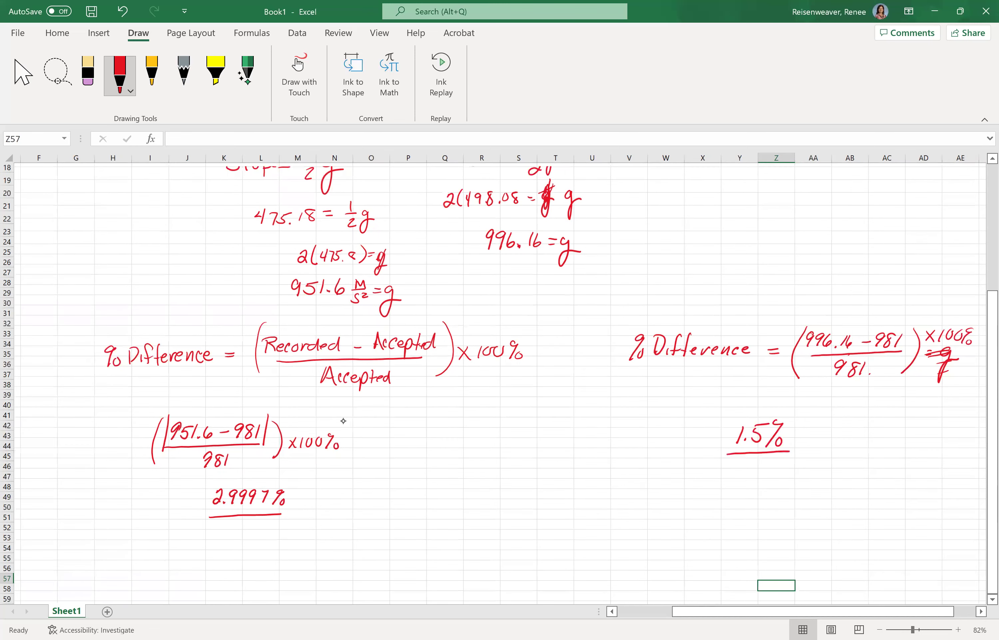
{"action": "scroll", "coordinate": [344, 421], "scroll_direction": "down", "scroll_amount": 2}
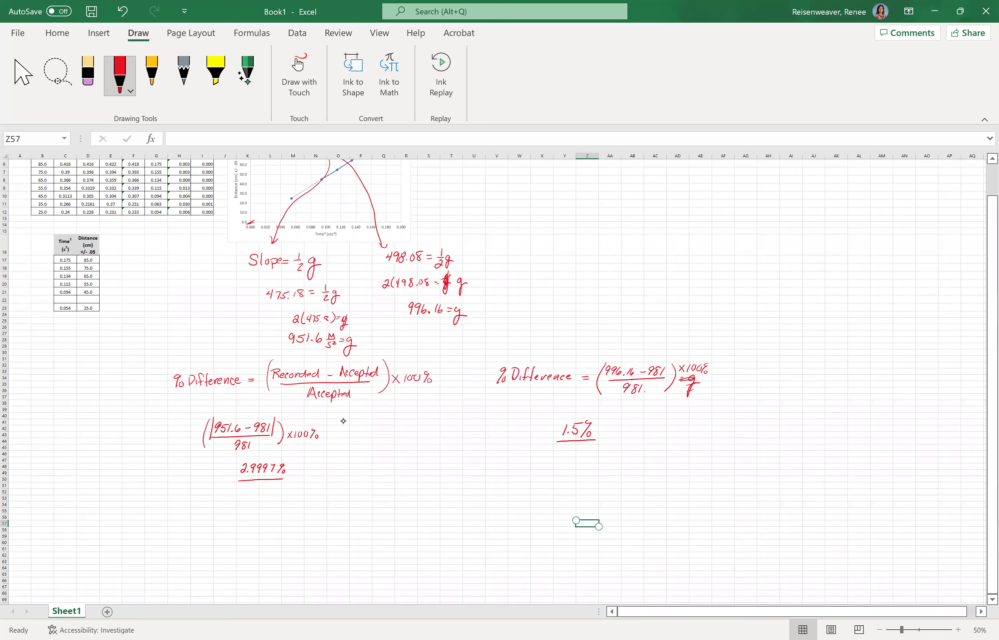
{"action": "scroll", "coordinate": [343, 420], "scroll_direction": "up", "scroll_amount": 1}
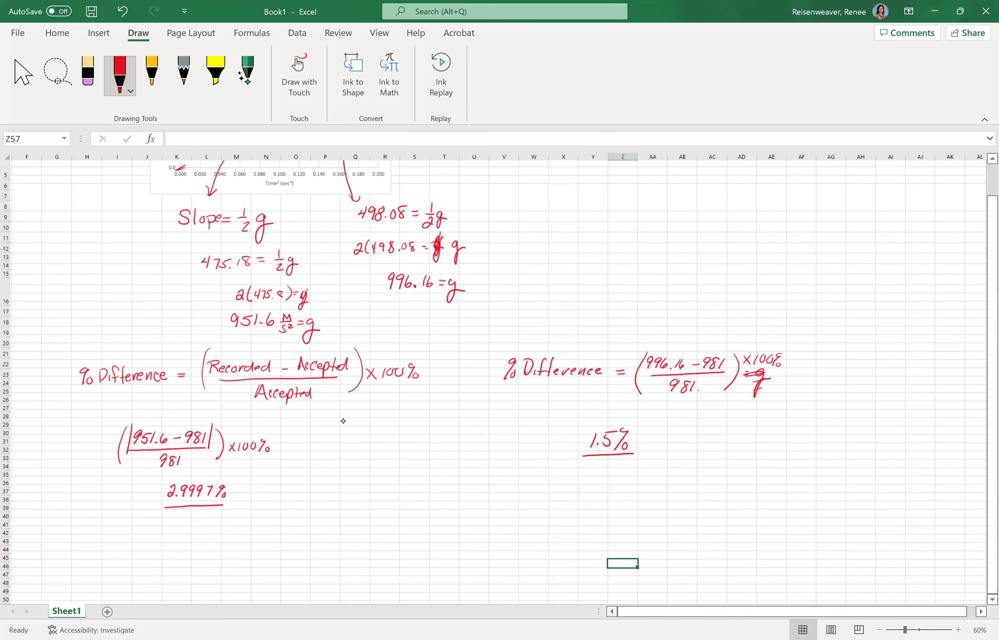
{"action": "scroll", "coordinate": [343, 421], "scroll_direction": "up", "scroll_amount": 1}
{"action": "mouse_move", "coordinate": [223, 301]}
{"action": "left_mouse_down"}
{"action": "mouse_move", "coordinate": [294, 307]}
{"action": "mouse_move", "coordinate": [377, 272]}
{"action": "mouse_move", "coordinate": [485, 276]}
{"action": "mouse_move", "coordinate": [353, 336]}
{"action": "mouse_move", "coordinate": [214, 317]}
{"action": "mouse_move", "coordinate": [255, 303]}
{"action": "left_mouse_up"}
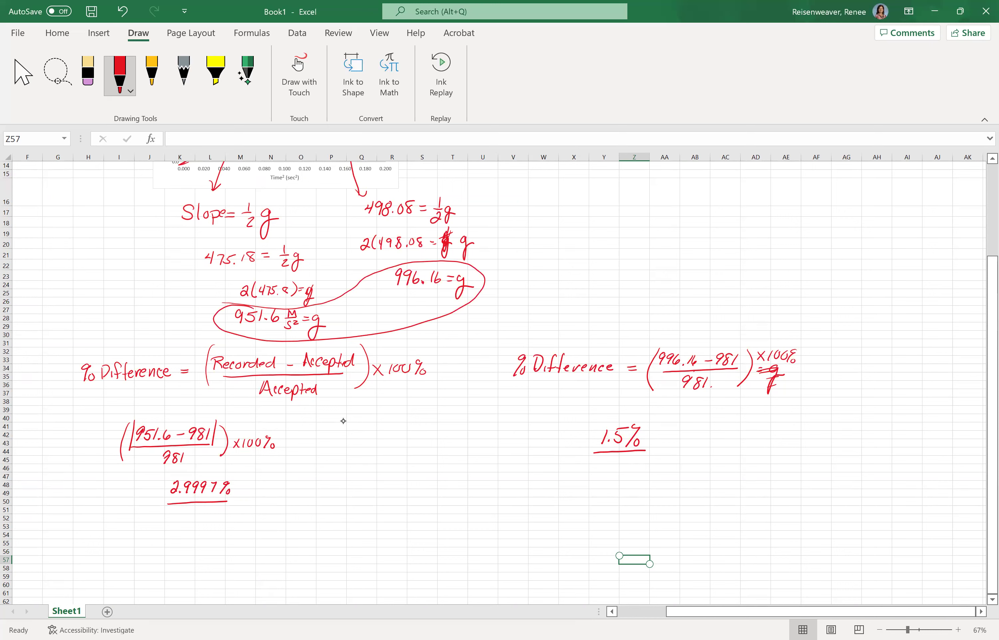
{"action": "left_click_drag", "start_coordinate": [490, 299], "coordinate": [516, 287]}
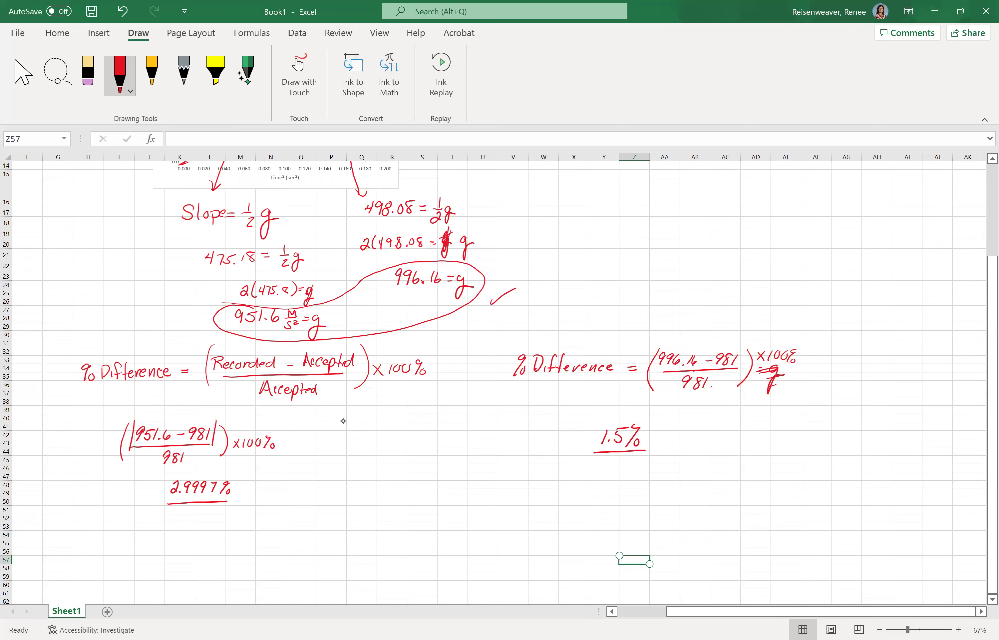